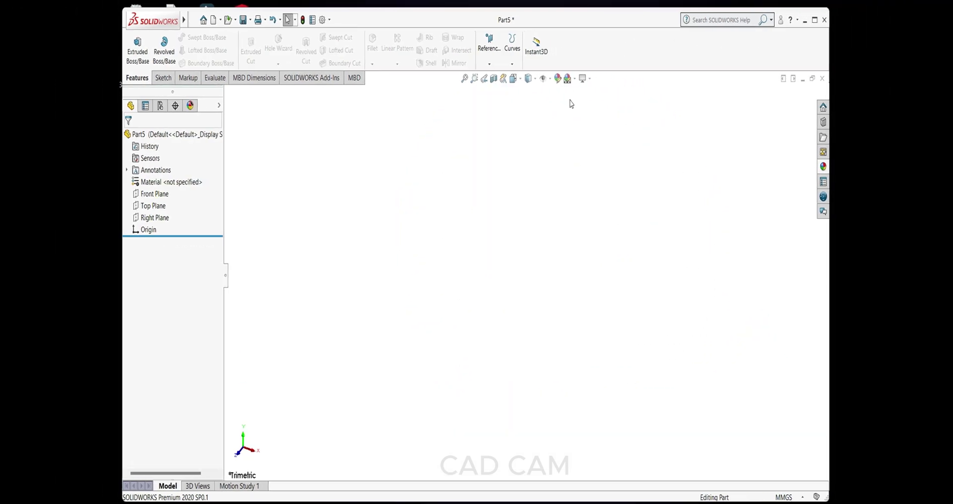
Step: Start a Front Plane sketch with a 65 mm diameter circle centred on the origin
click(42, 194)
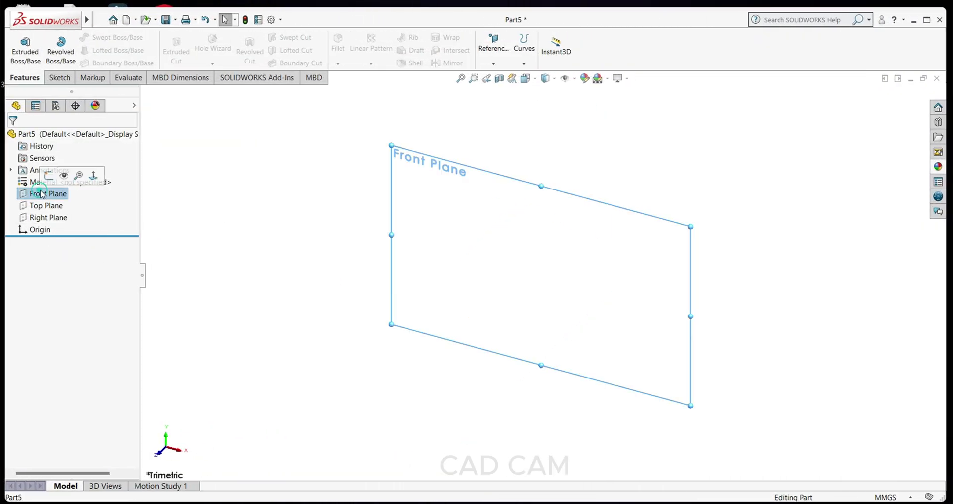
click(46, 176)
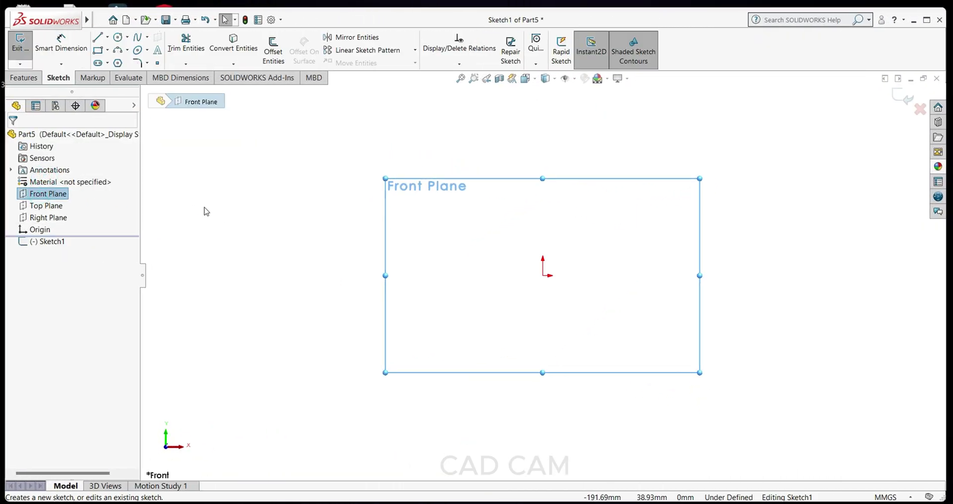
click(118, 37)
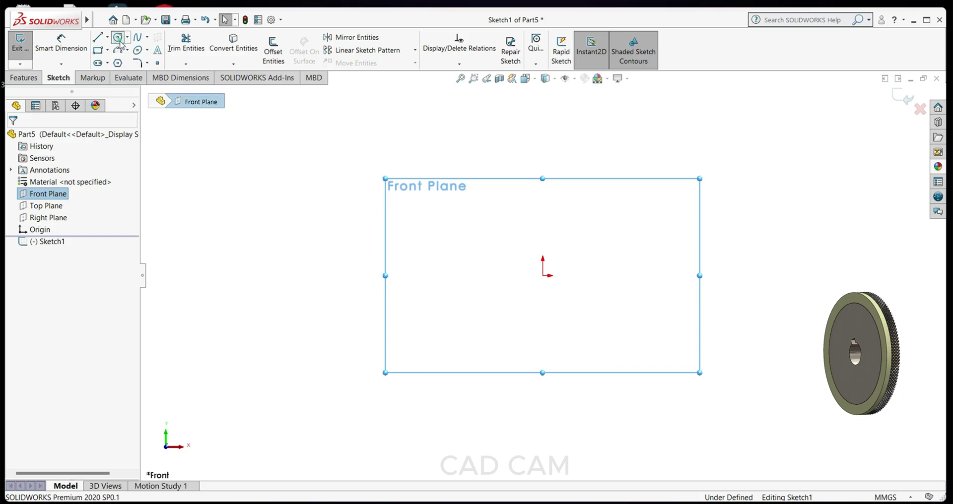
click(544, 277)
click(619, 380)
click(15, 138)
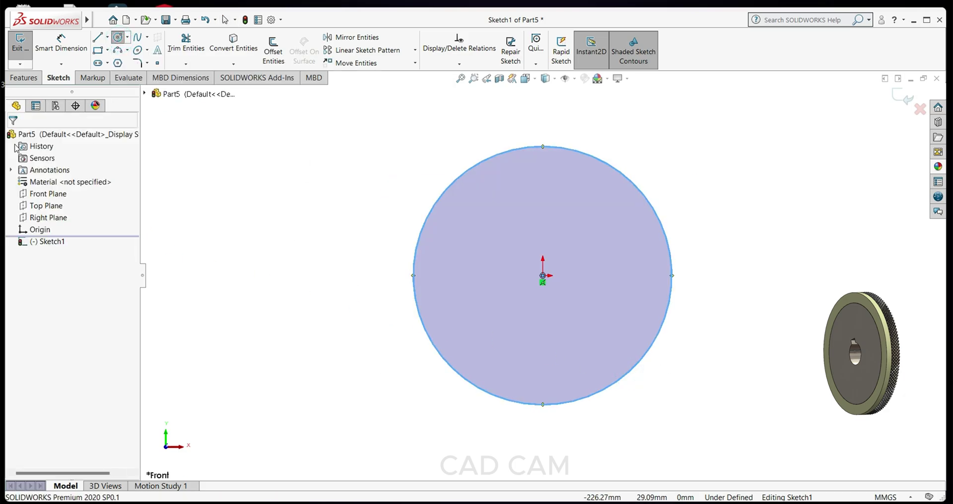
click(59, 45)
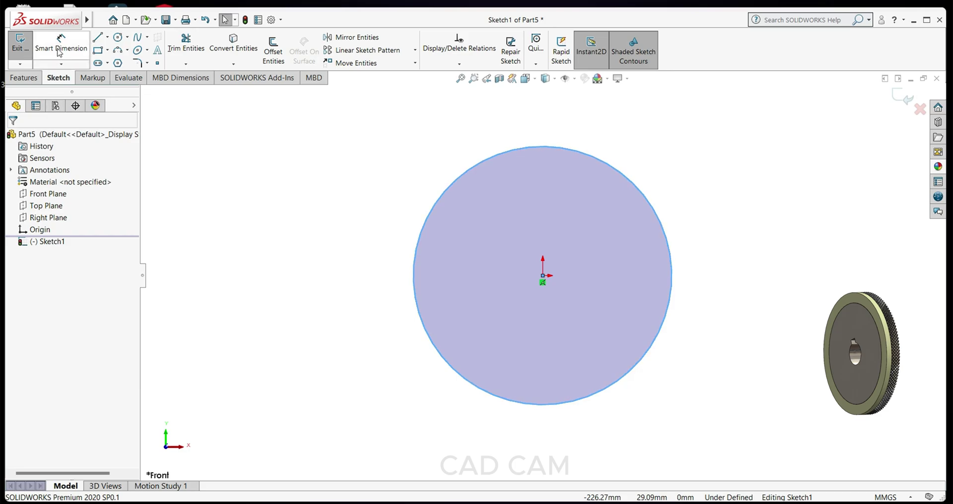
click(416, 284)
click(326, 281)
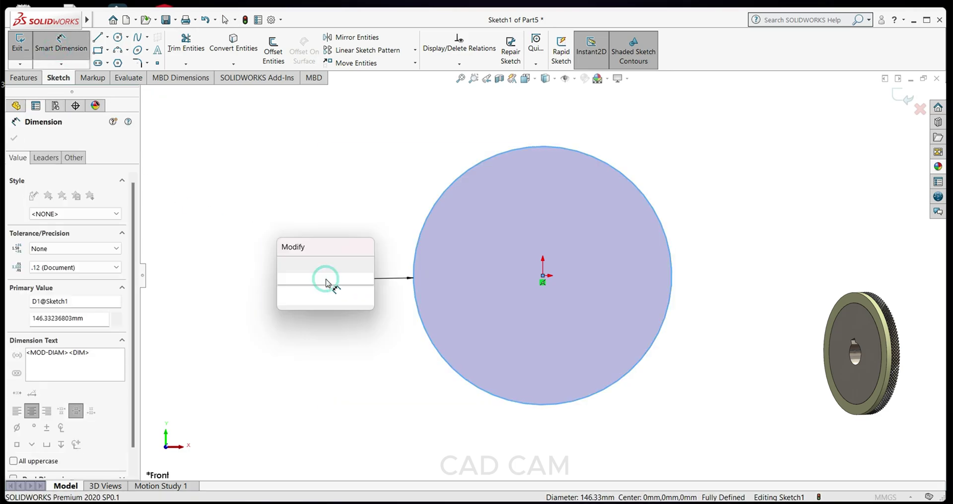
text(65)
key(Return)
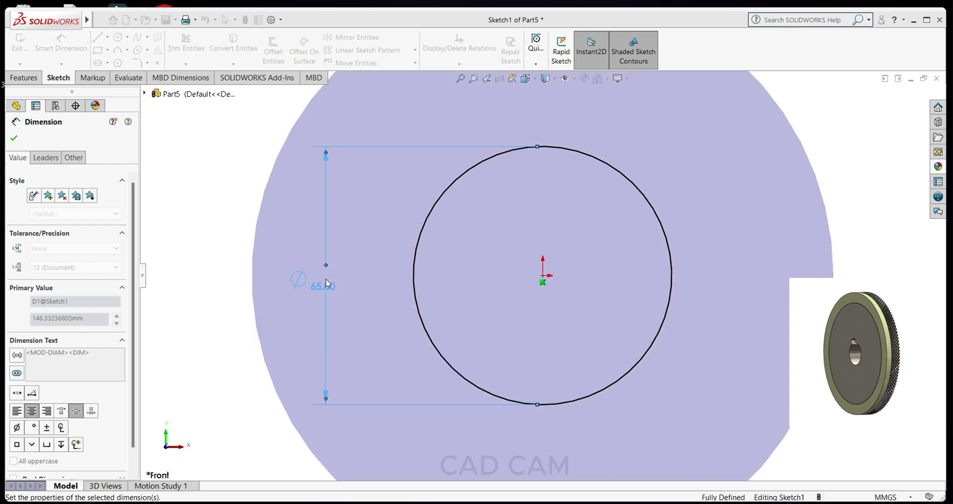
click(15, 140)
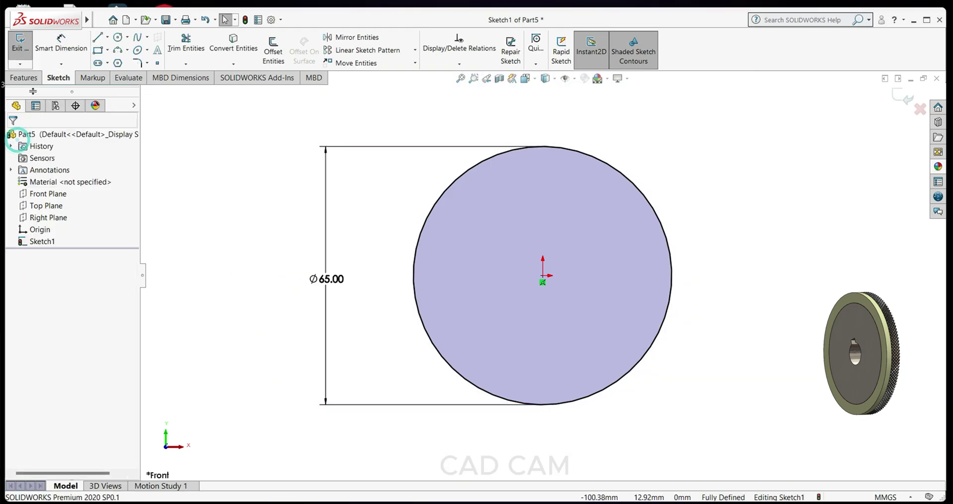
Step: Add a concentric 12 mm diameter circle at the origin, fully defining the sketch
click(117, 37)
click(543, 276)
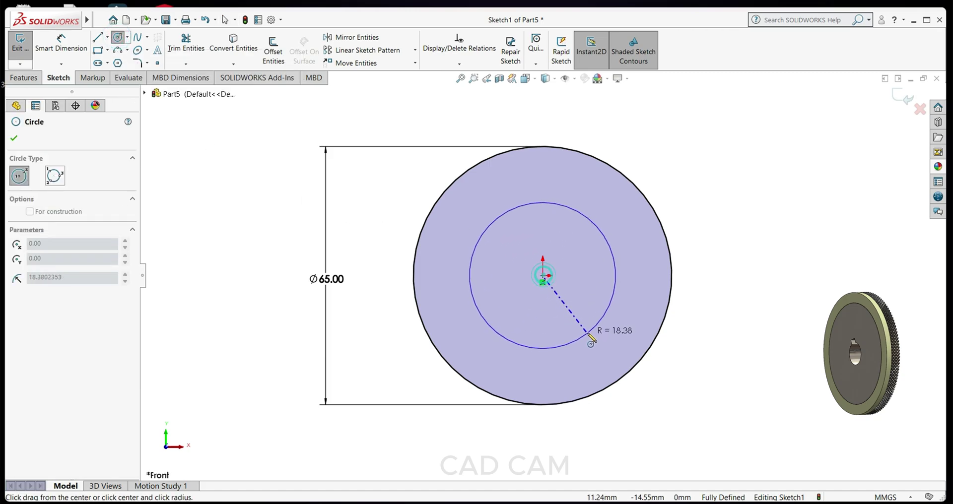
click(592, 325)
click(13, 139)
click(61, 42)
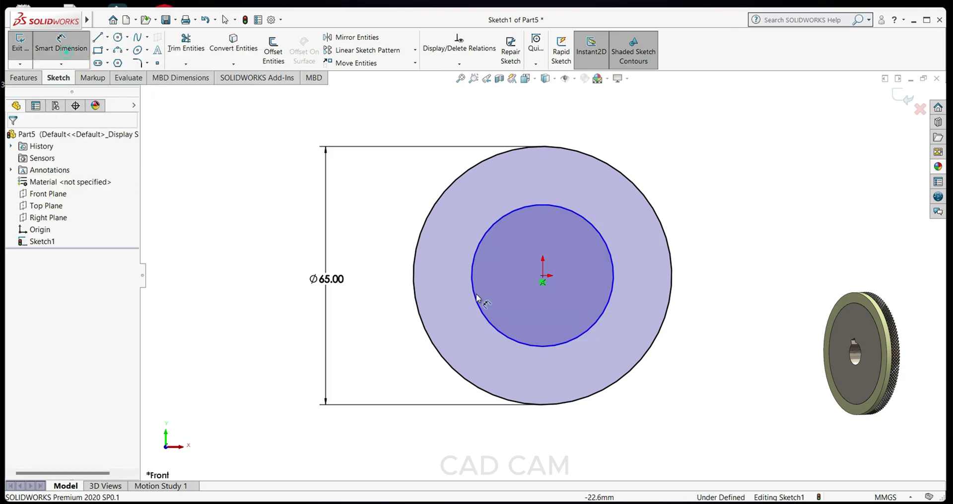
click(479, 306)
click(264, 324)
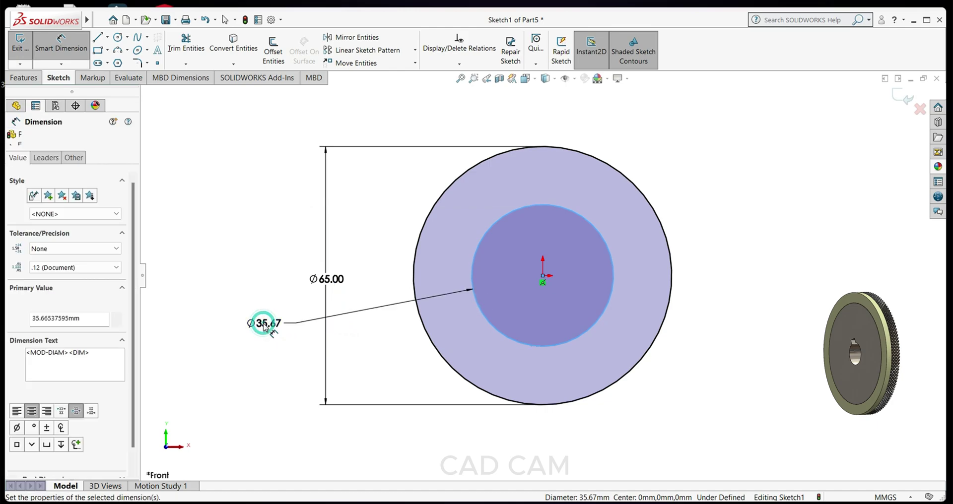
text(12)
key(Return)
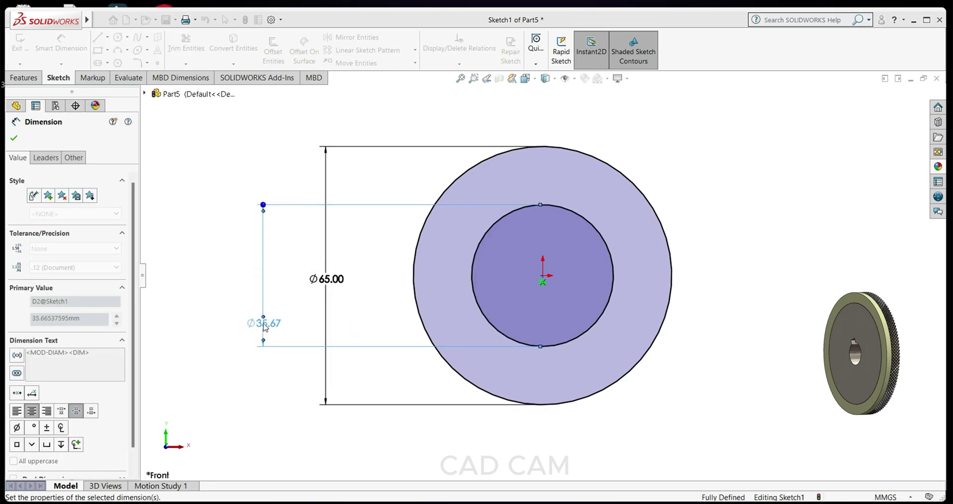
click(14, 139)
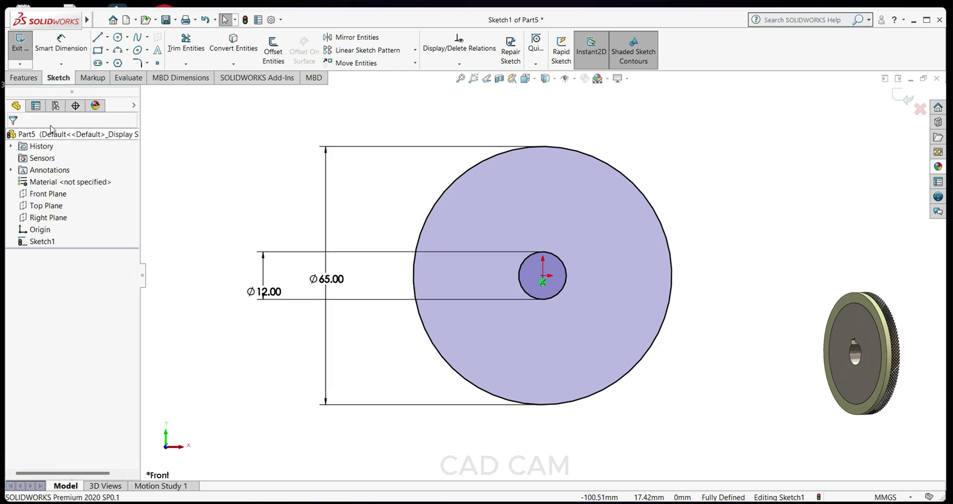
Step: Extrude the two-circle sketch 8 mm as Boss-Extrude1 and view its front face head-on
click(35, 78)
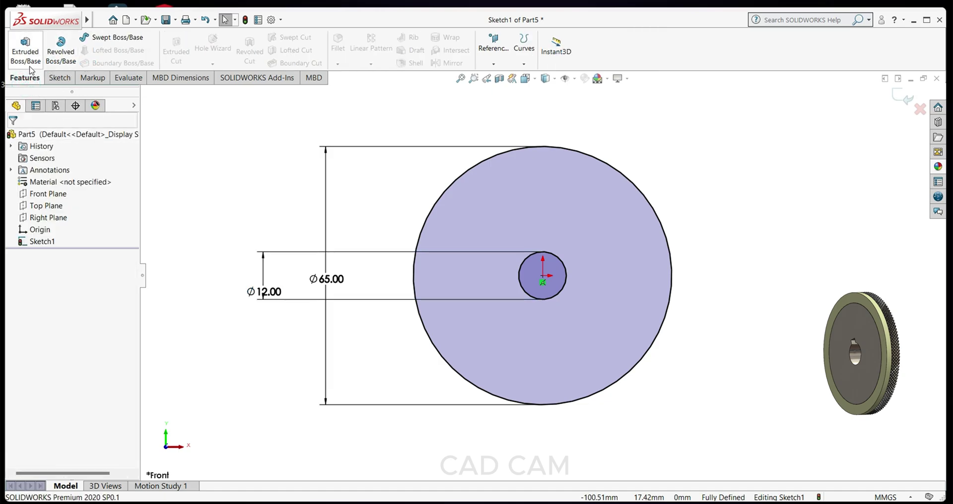
click(26, 56)
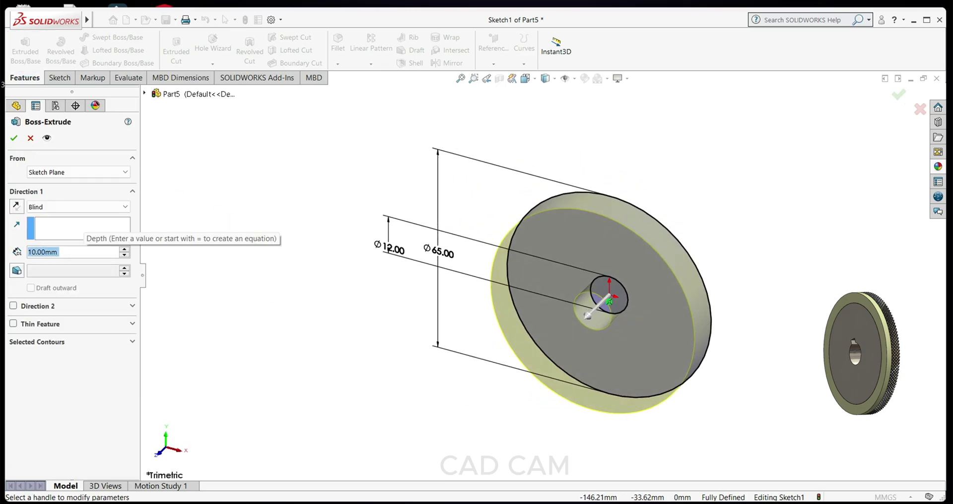
text(8)
key(Return)
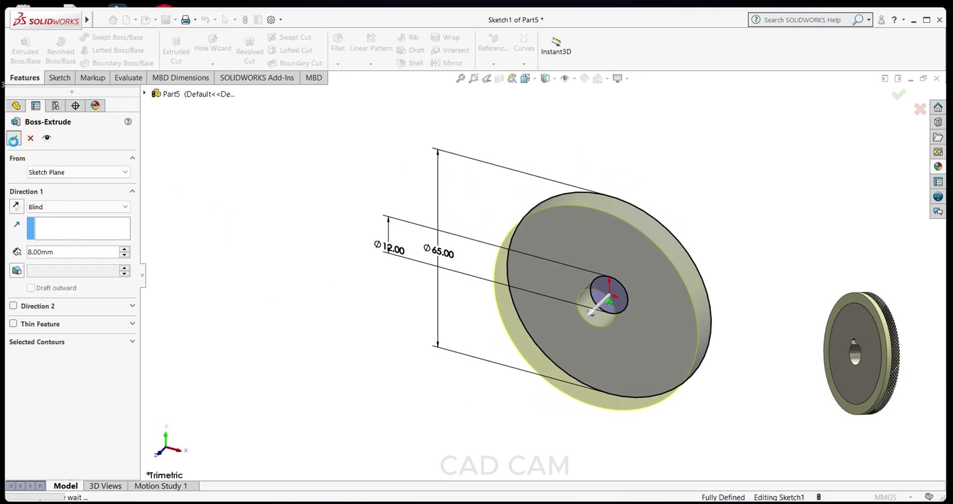
click(13, 138)
mouse_move(294, 304)
middle_down()
mouse_move(400, 230)
mouse_move(505, 315)
middle_up()
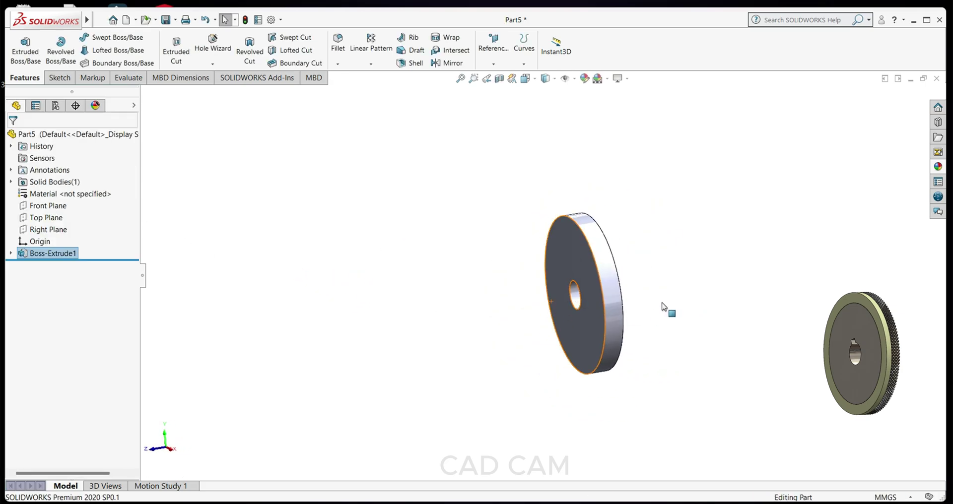
click(563, 321)
key(ctrl+8)
Step: Open a sketch on the disc face, view it normal, and convert the hole edge
click(457, 342)
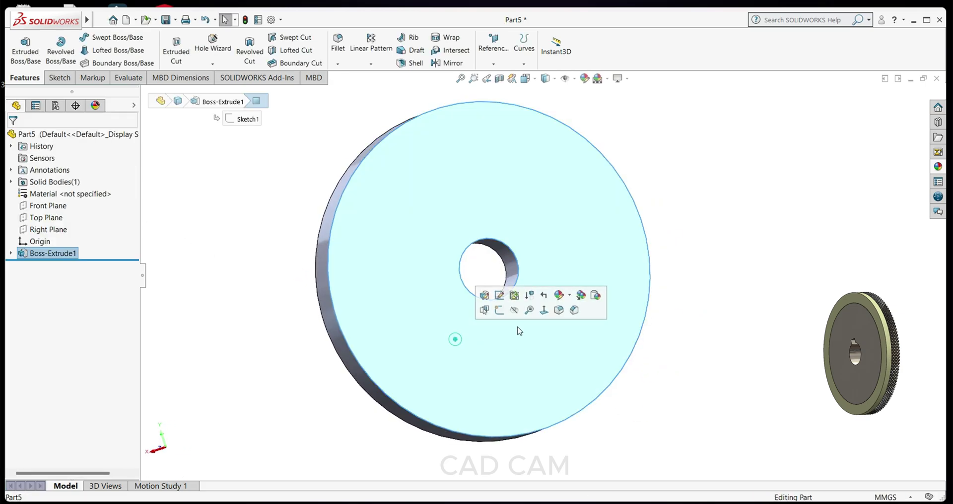
click(502, 317)
key(space)
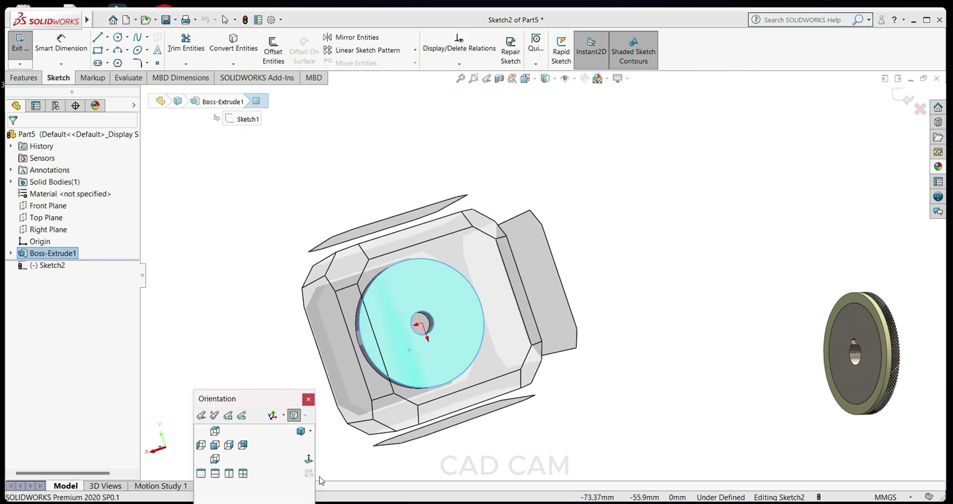
click(309, 463)
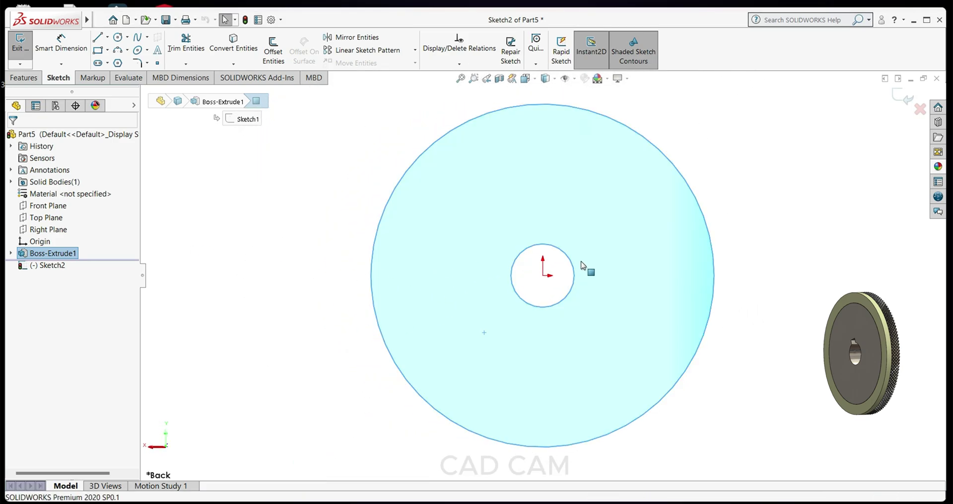
click(550, 246)
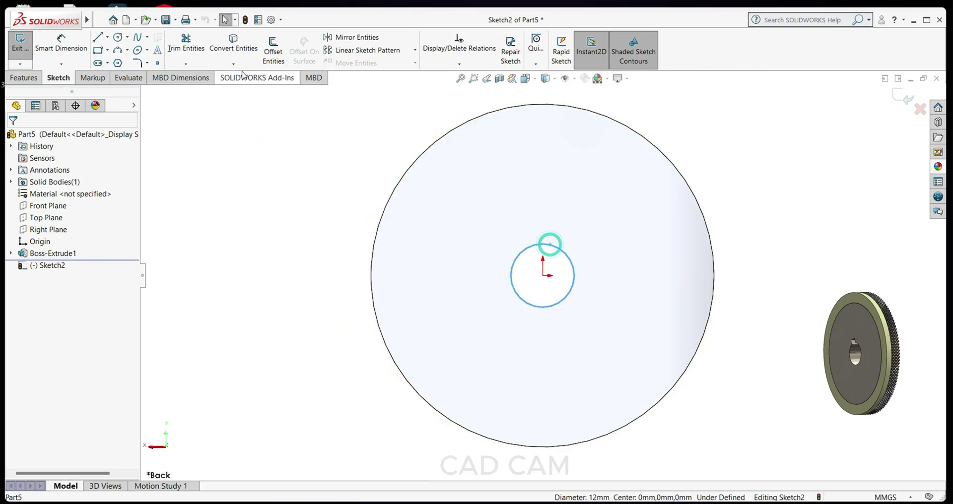
click(243, 53)
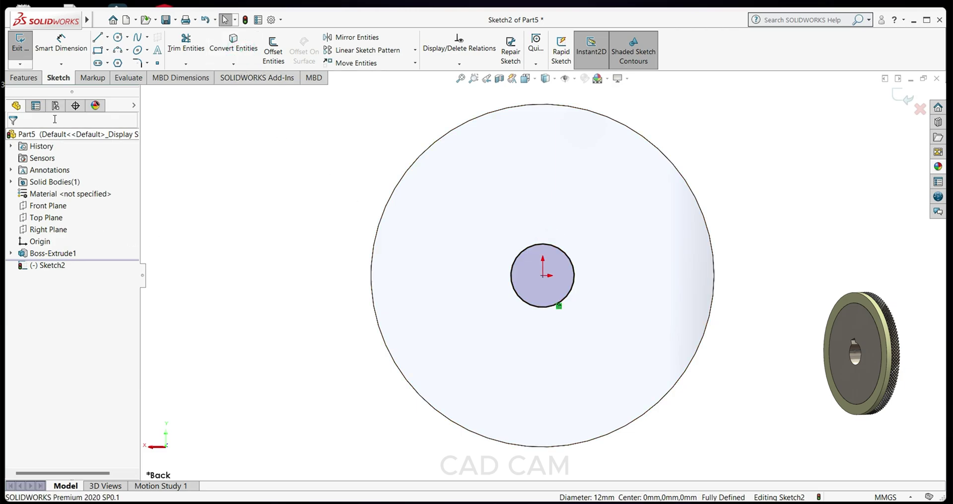
Step: Draw a circle at the origin and dimension it to 20 mm diameter
click(117, 39)
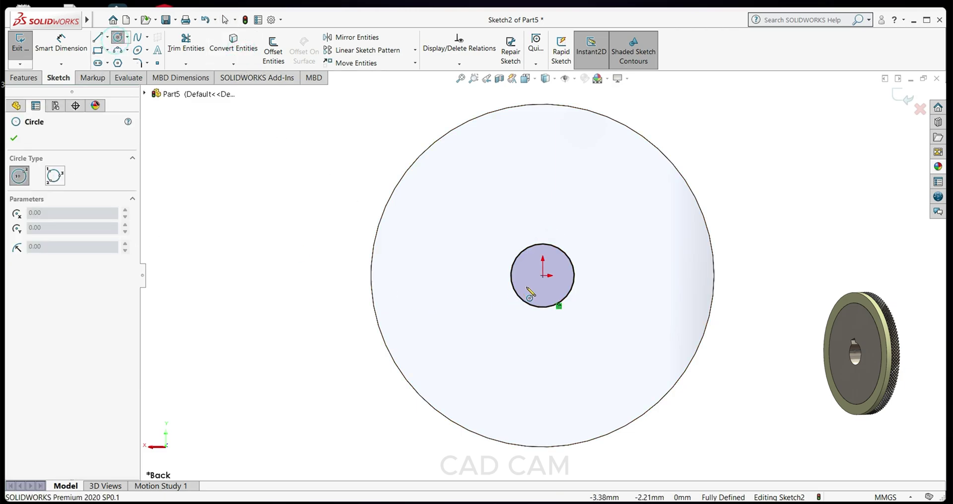
click(543, 275)
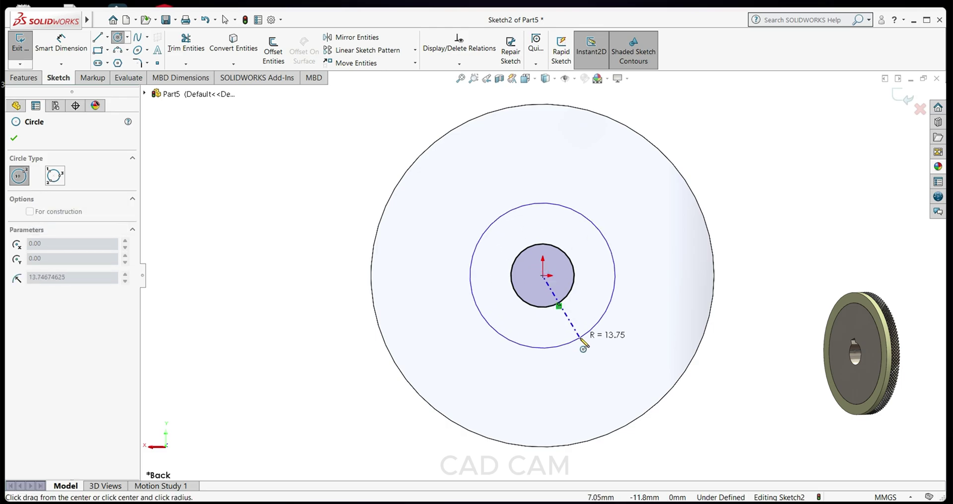
click(580, 339)
click(14, 139)
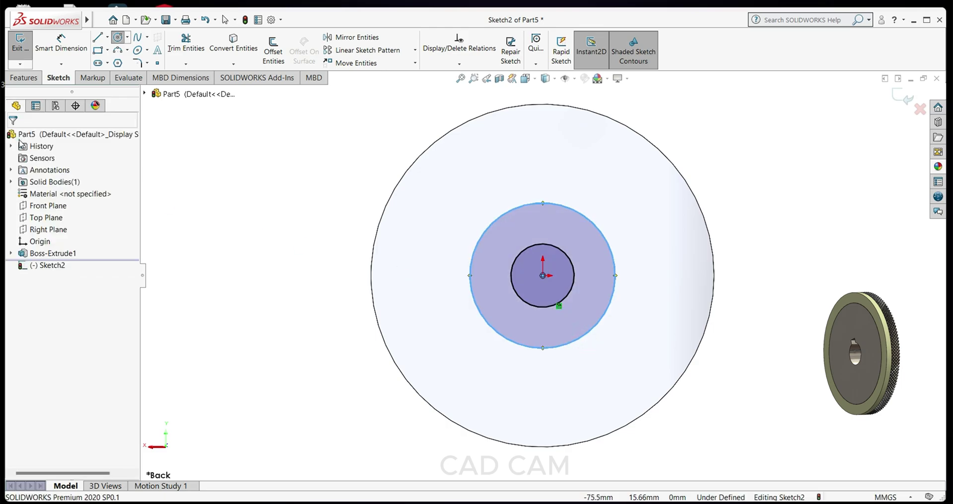
click(60, 44)
click(477, 314)
click(309, 313)
text(20)
key(Return)
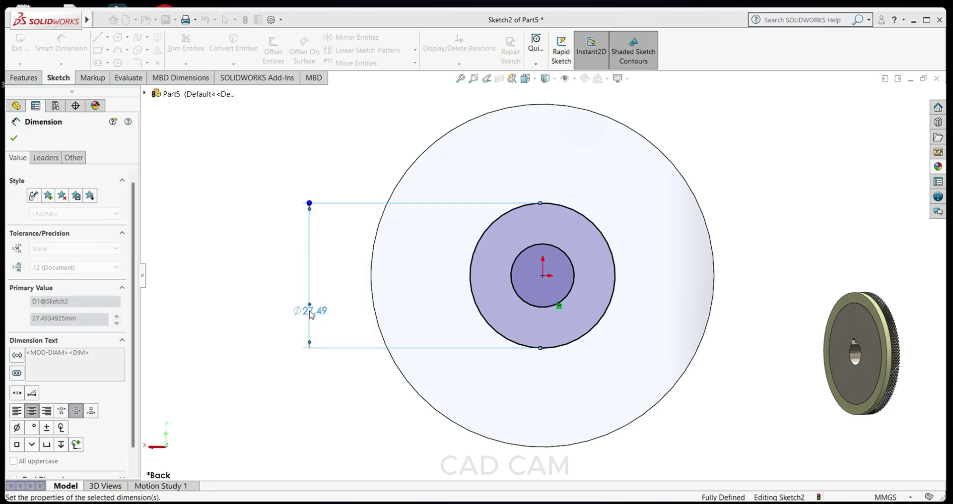
click(14, 140)
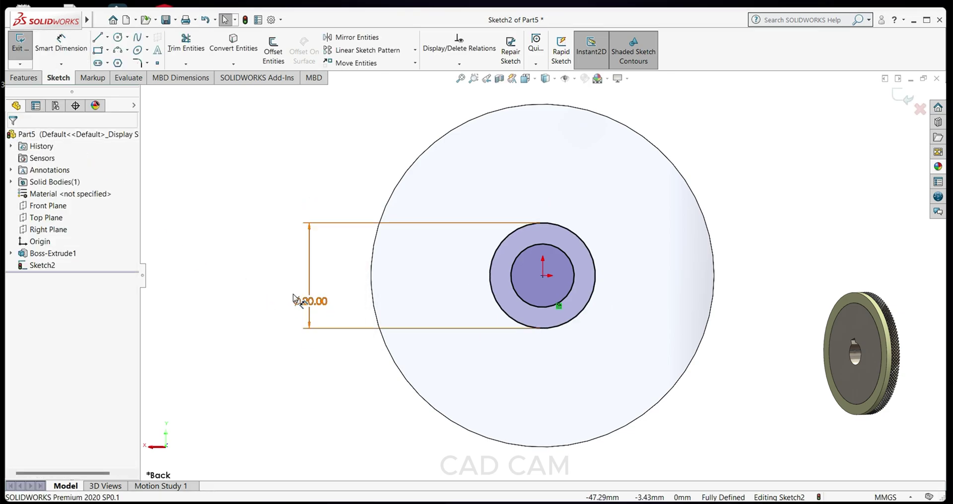
middle_drag(318, 318, 353, 325)
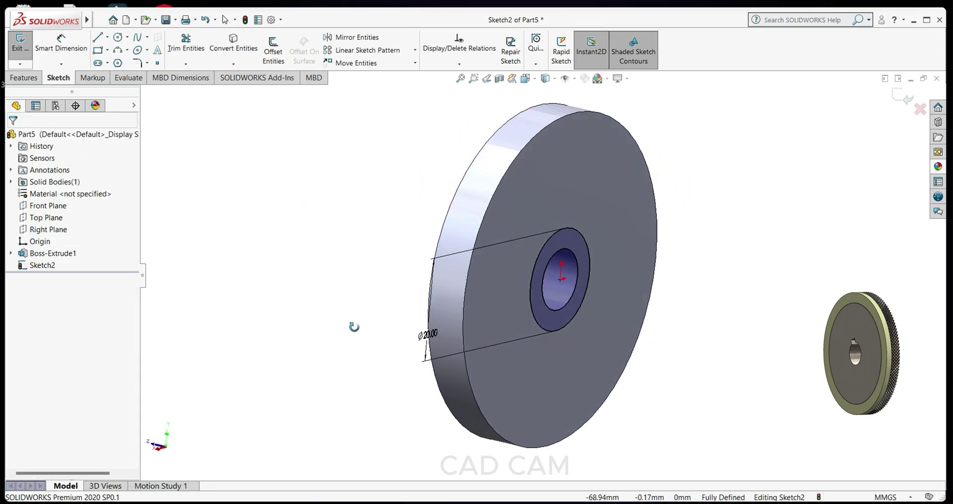
Step: Extrude the 20 mm circle 13 mm into the hub, Boss-Extrude2
click(25, 79)
click(26, 51)
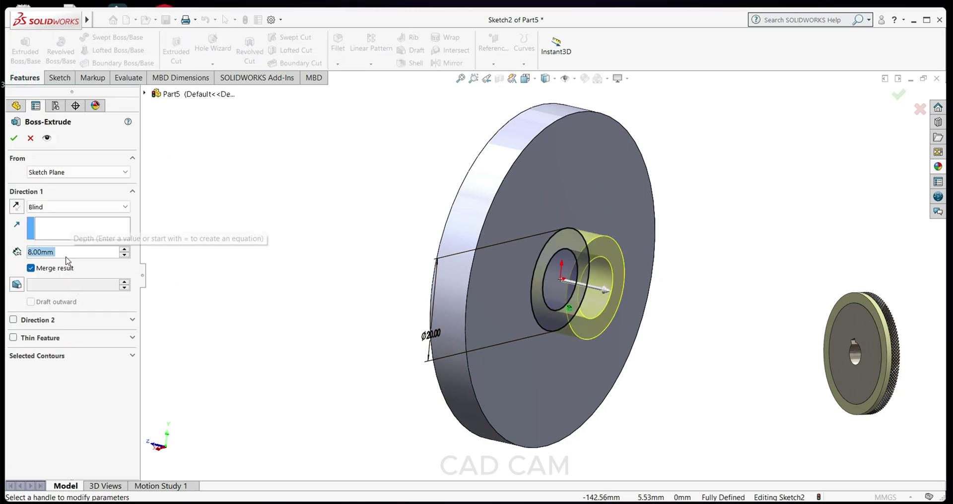
text(13)
key(Return)
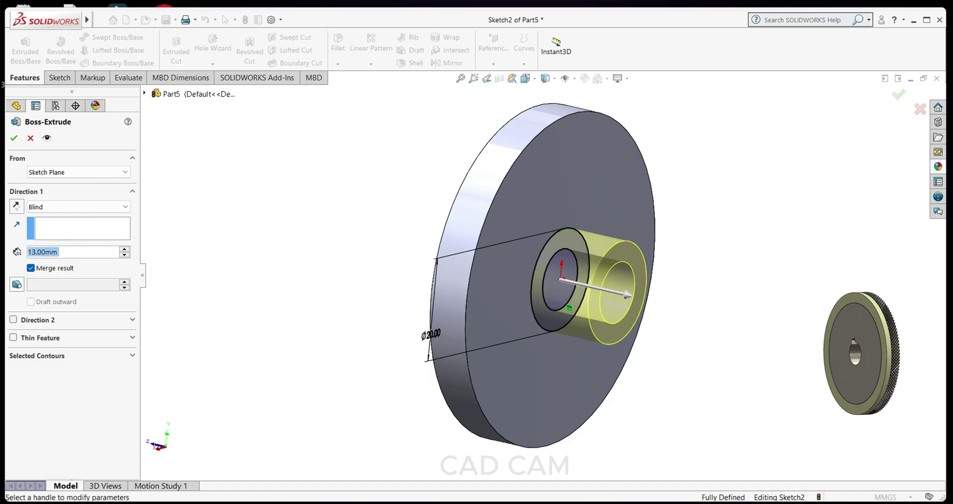
click(12, 140)
mouse_move(408, 266)
middle_down()
mouse_move(228, 301)
mouse_move(262, 325)
mouse_move(317, 296)
mouse_move(487, 323)
mouse_move(498, 344)
mouse_move(519, 334)
mouse_move(513, 358)
middle_up()
Step: Start a sketch on the disc's back face, view it normal, and convert its edges
click(613, 285)
click(621, 271)
key(space)
click(308, 463)
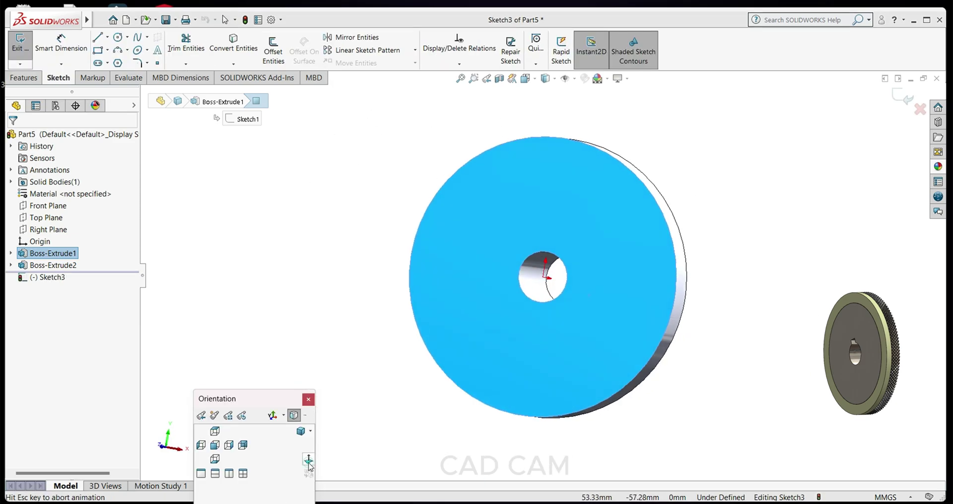
click(419, 128)
click(235, 52)
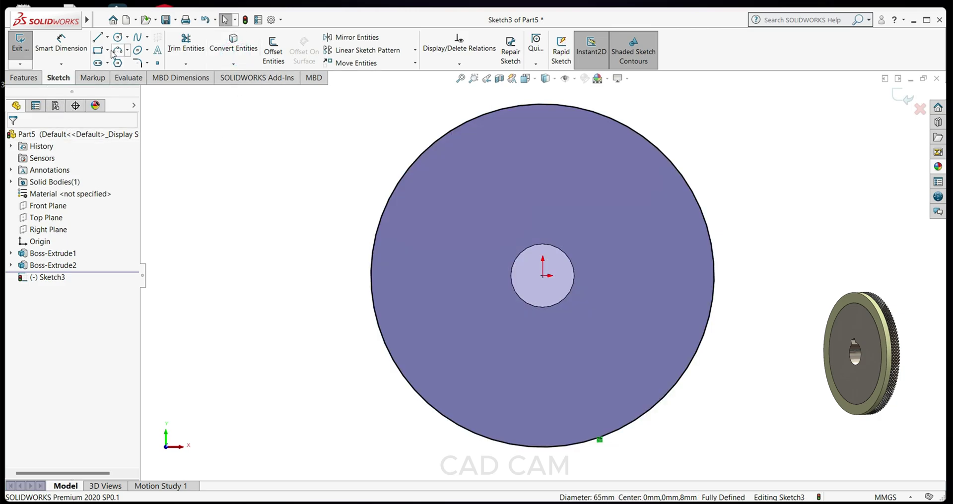
Step: Draw a circle at the origin and dimension it to 54 mm diameter
click(117, 38)
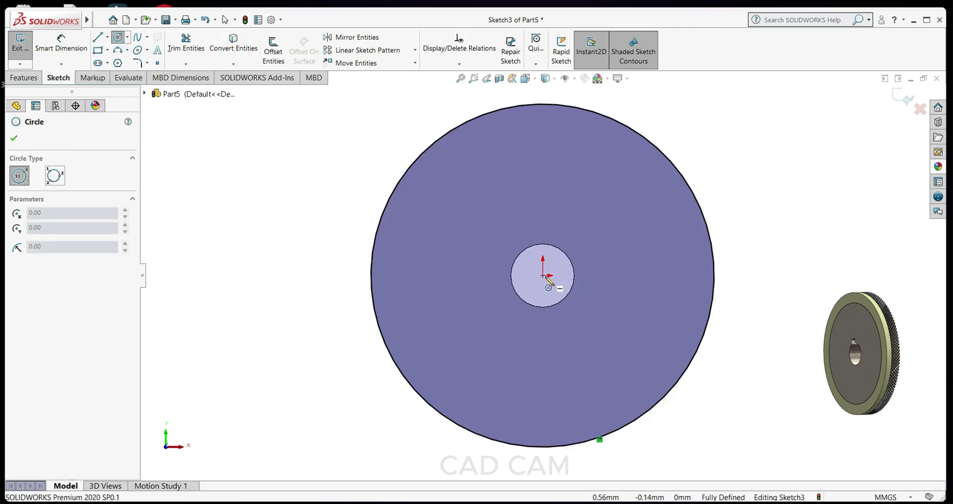
click(544, 276)
click(610, 406)
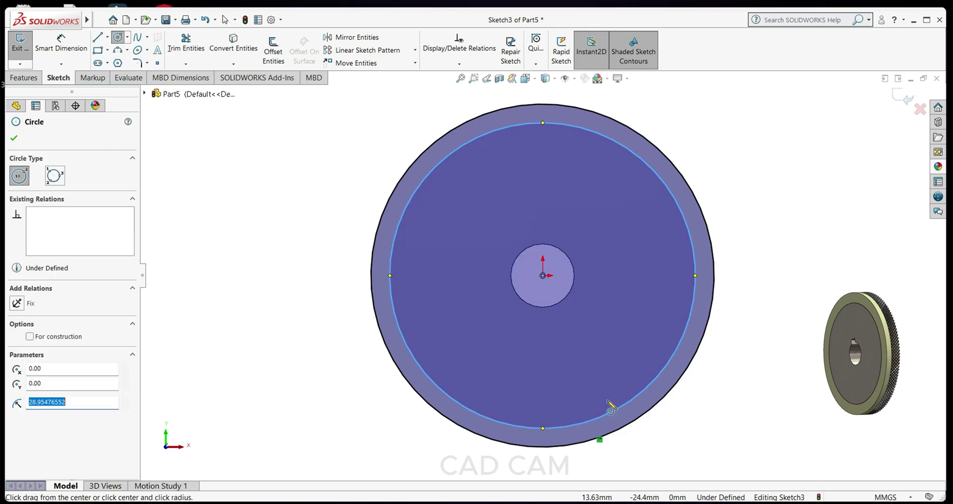
click(10, 141)
click(62, 38)
click(398, 225)
click(244, 210)
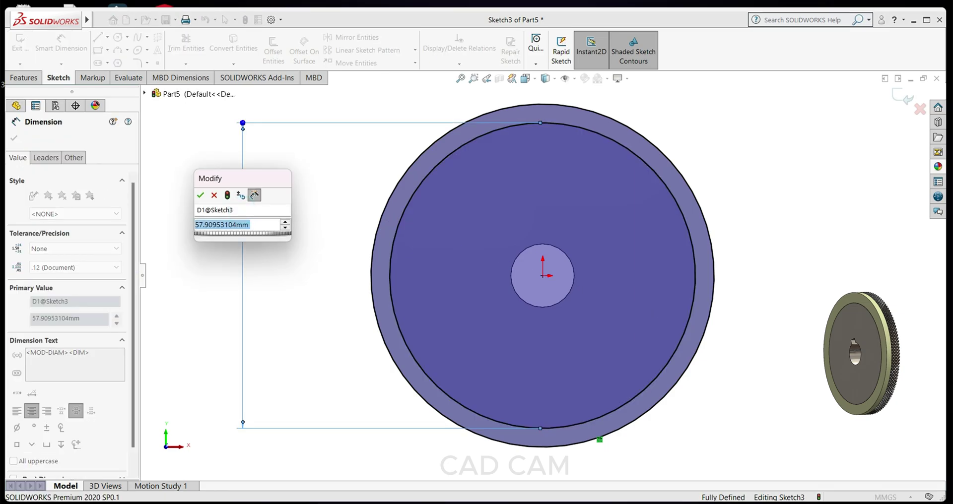
text(54)
key(Return)
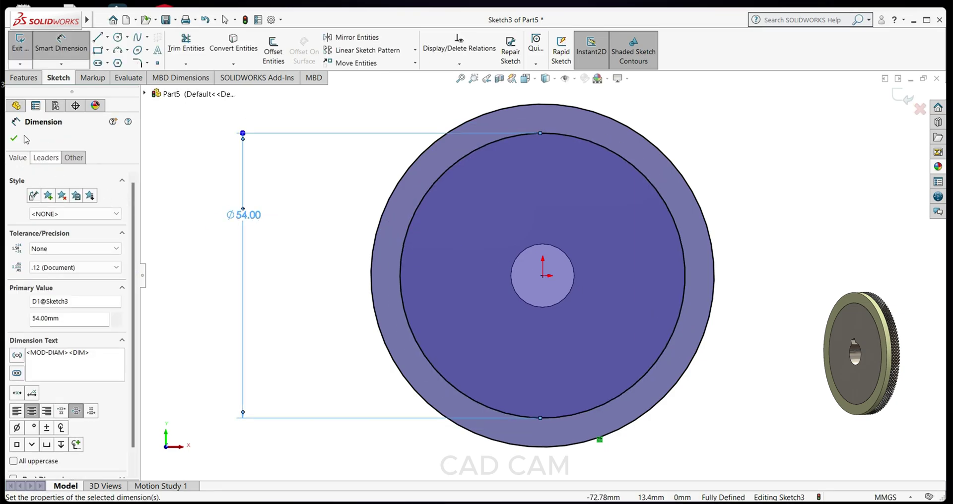
click(14, 138)
Step: Cut 3 mm deep as Cut-Extrude1, then inspect the part's underside
click(25, 78)
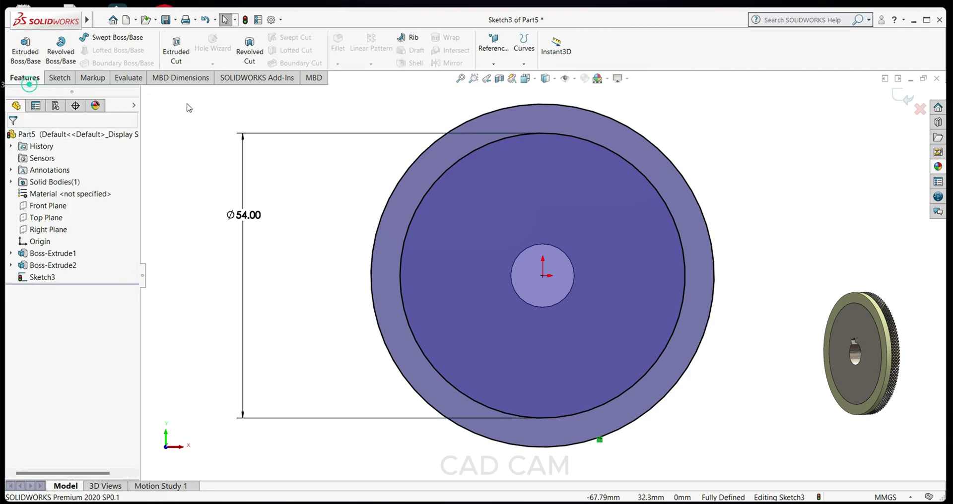
click(176, 50)
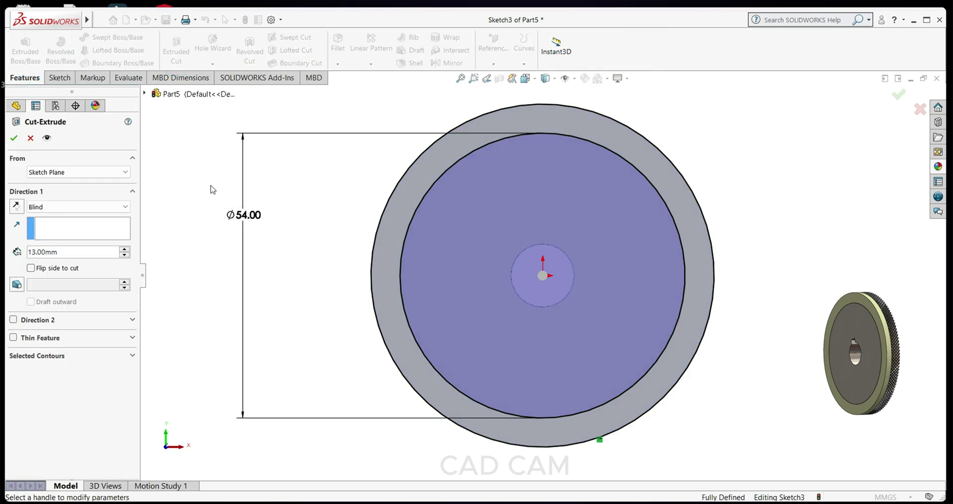
text(3)
key(Return)
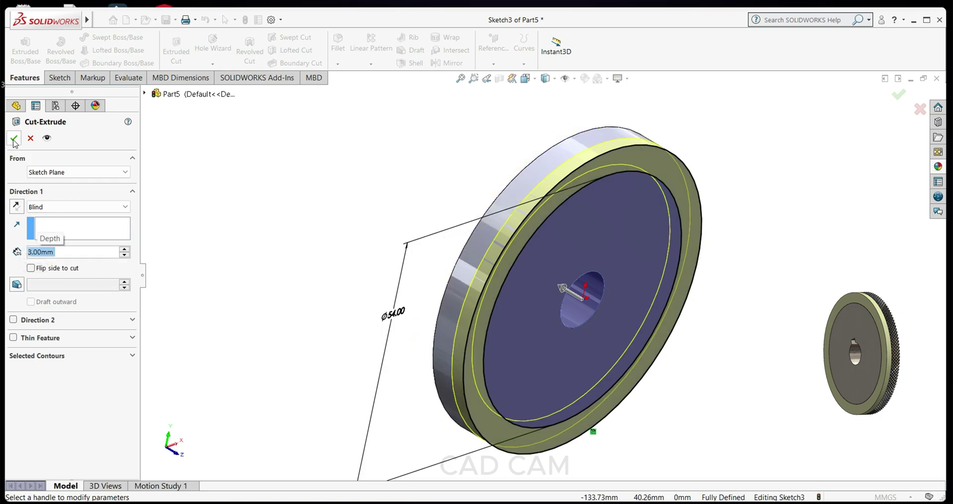
click(14, 143)
mouse_move(279, 321)
middle_down()
mouse_move(223, 372)
mouse_move(304, 385)
middle_up()
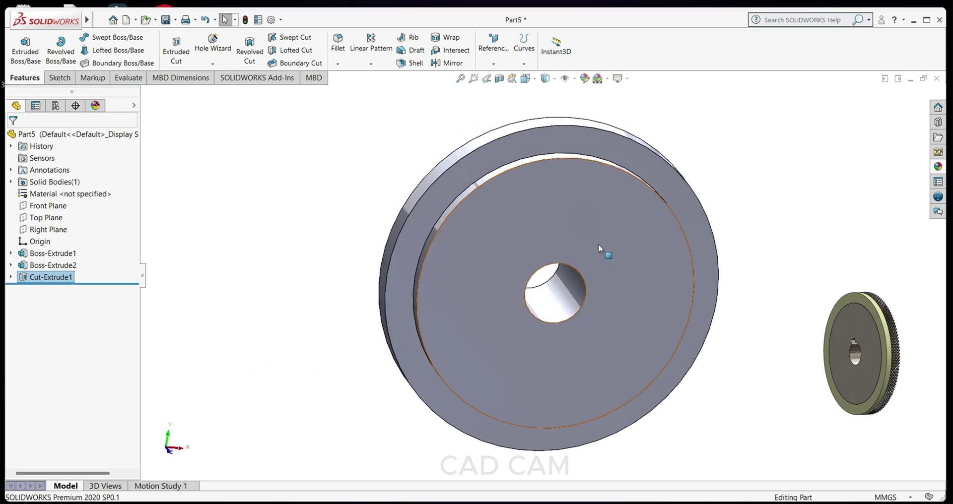
middle_drag(602, 251, 429, 291)
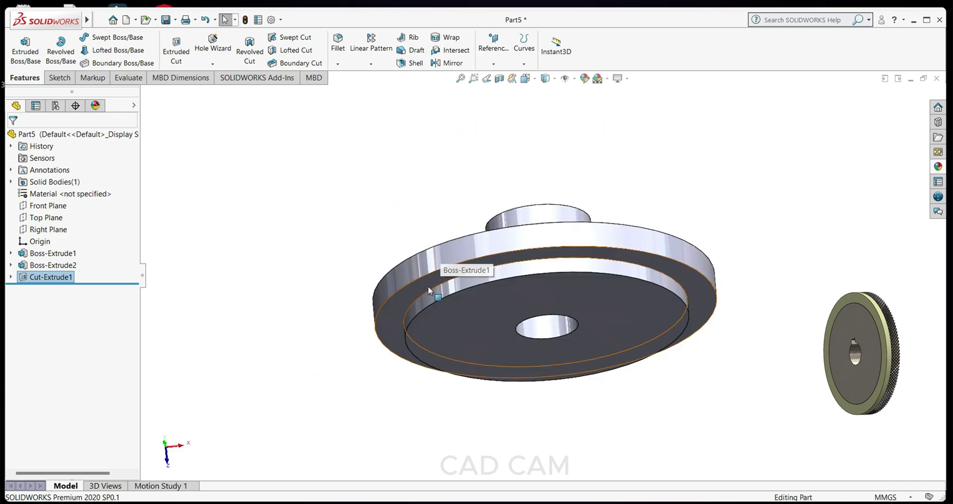
click(550, 241)
mouse_move(254, 311)
middle_down()
mouse_move(261, 245)
mouse_move(290, 268)
middle_up()
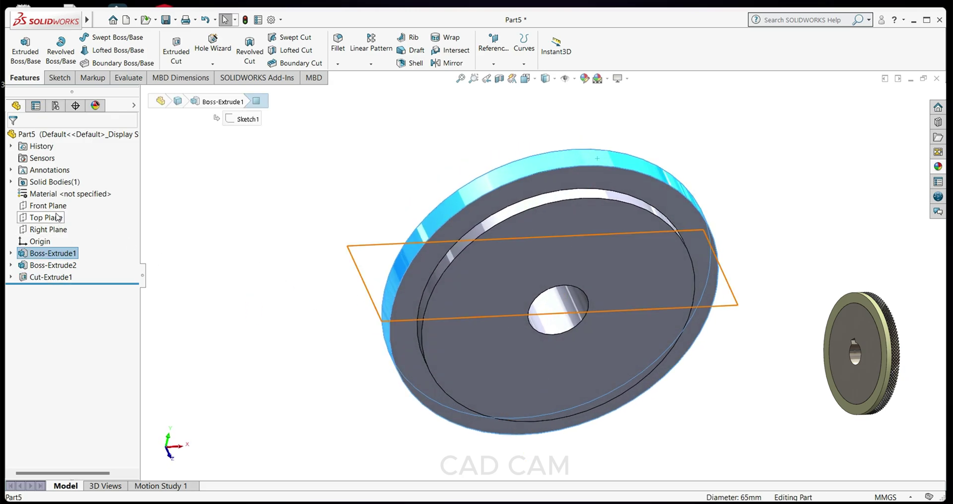
Step: Create Plane1 offset 32.5 mm from the Top Plane
click(57, 217)
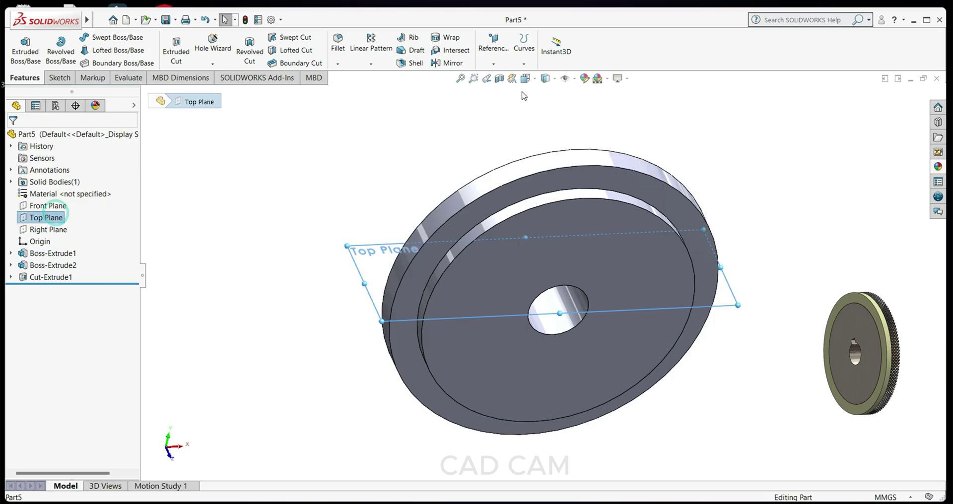
click(506, 66)
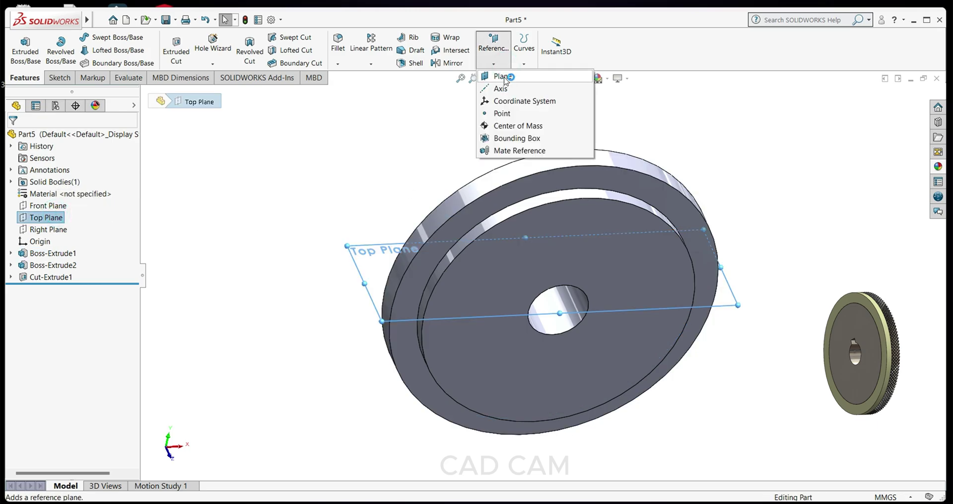
click(502, 76)
mouse_move(348, 230)
middle_down()
mouse_move(336, 227)
mouse_move(327, 187)
middle_up()
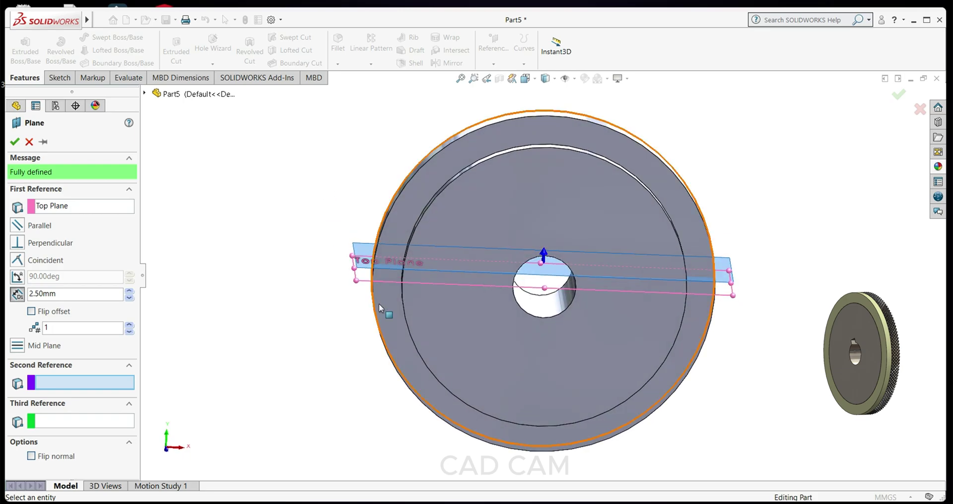
click(18, 294)
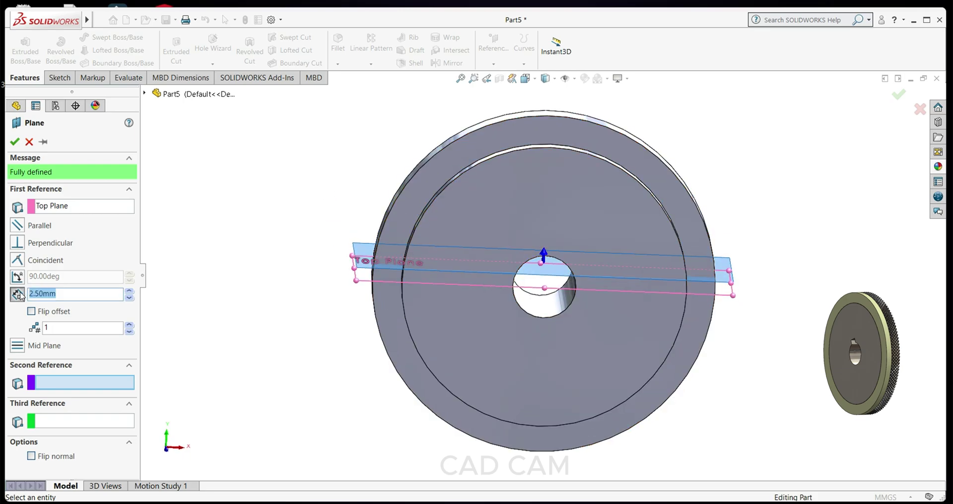
text(32.5)
key(Return)
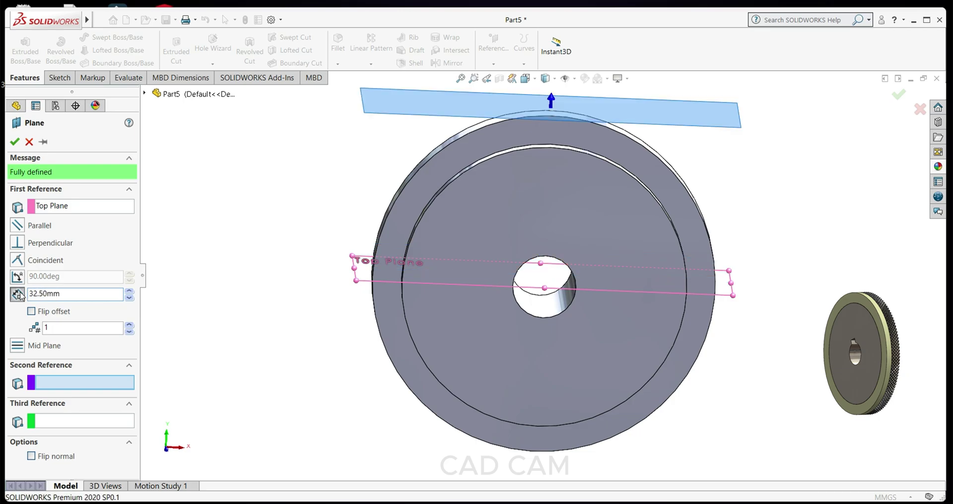
click(14, 143)
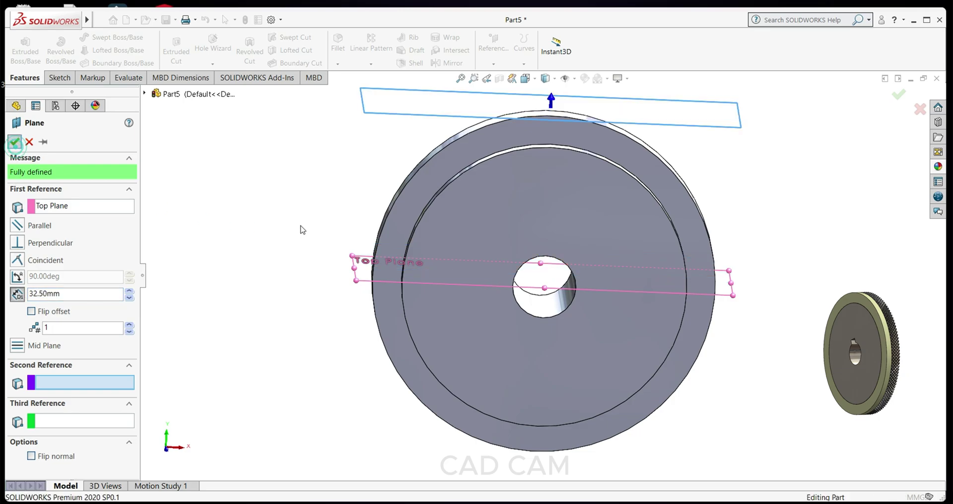
middle_drag(302, 227, 302, 351)
Step: Sketch on Plane1 face-on and draw a short line up to the hub's base
right_click(368, 227)
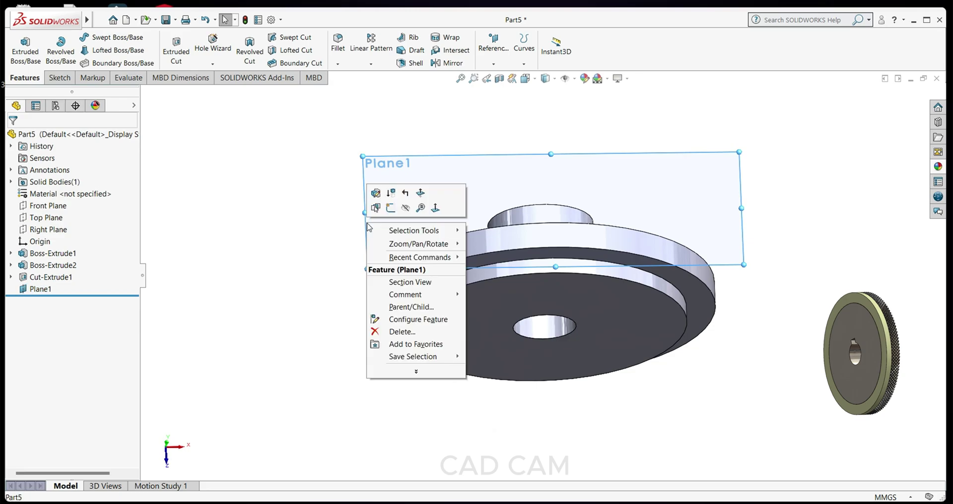
click(391, 207)
key(space)
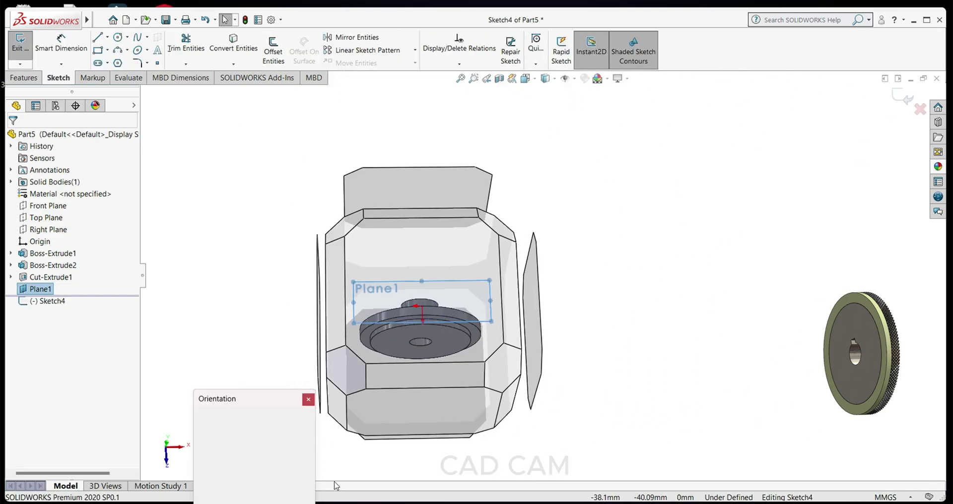
click(307, 461)
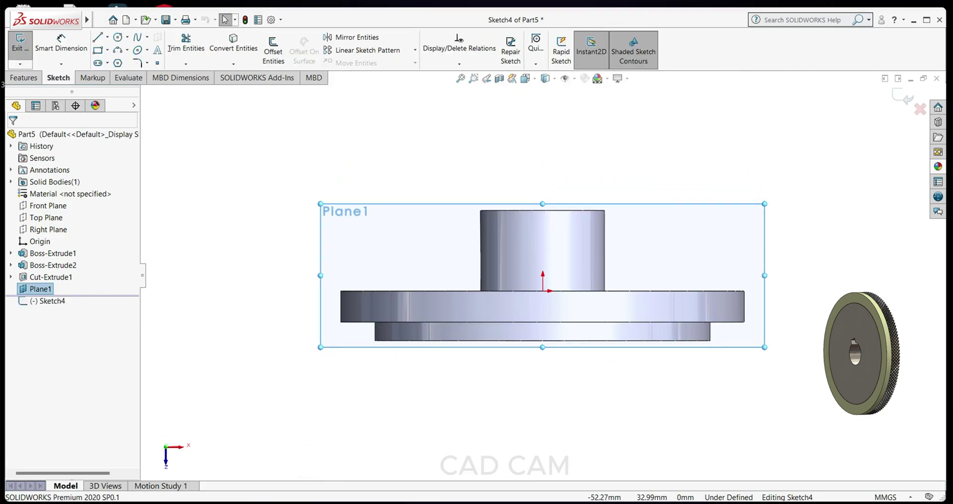
click(97, 38)
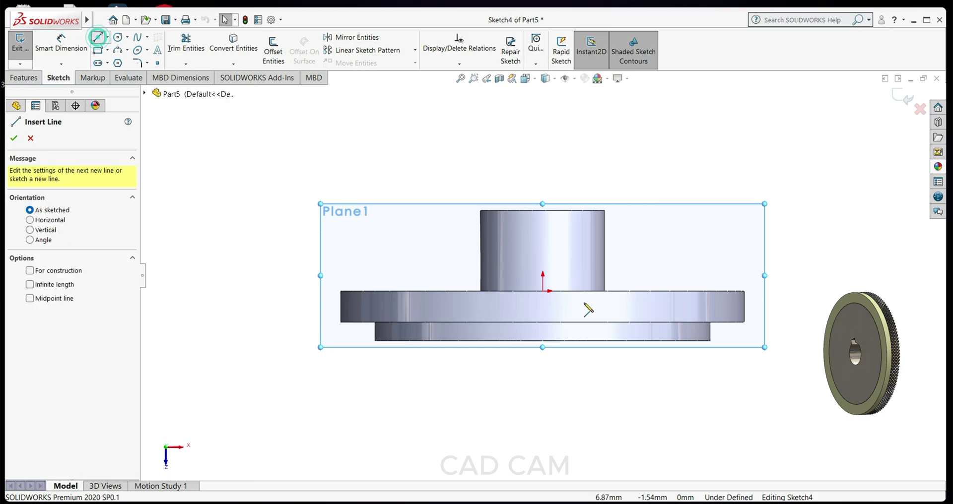
click(543, 322)
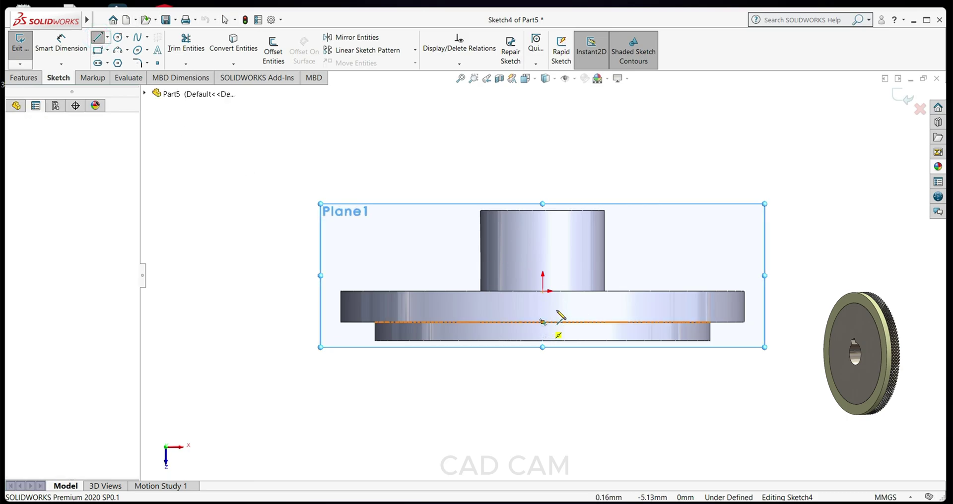
click(574, 292)
right_click(604, 311)
click(626, 354)
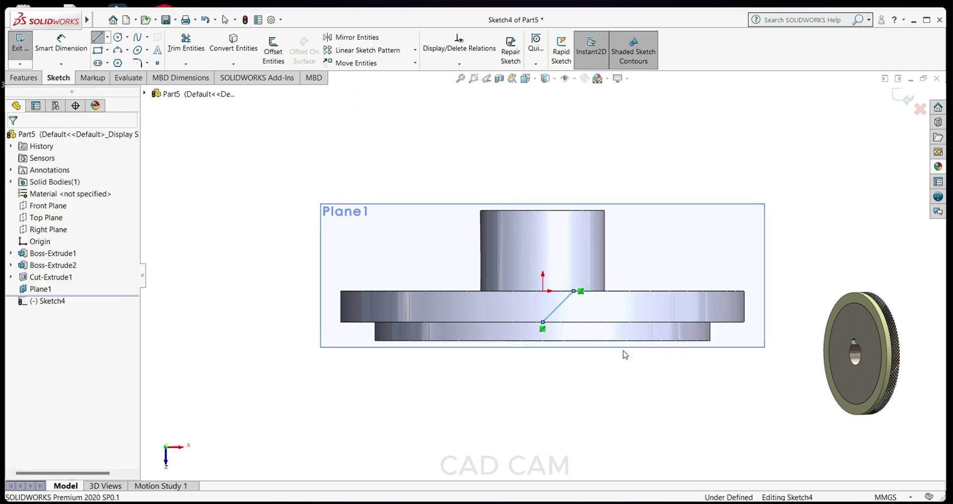
Step: Dimension the line's endpoint 5 mm from the origin and close Sketch4
click(62, 49)
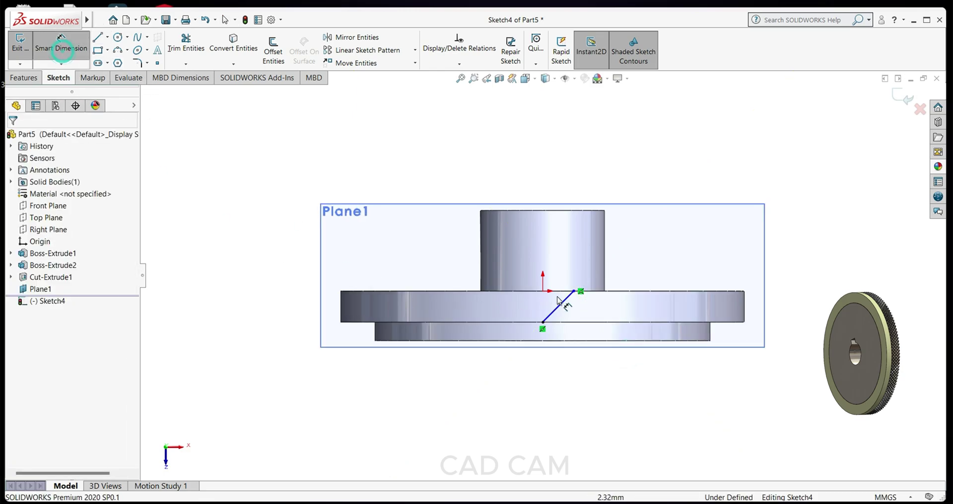
click(543, 291)
click(574, 292)
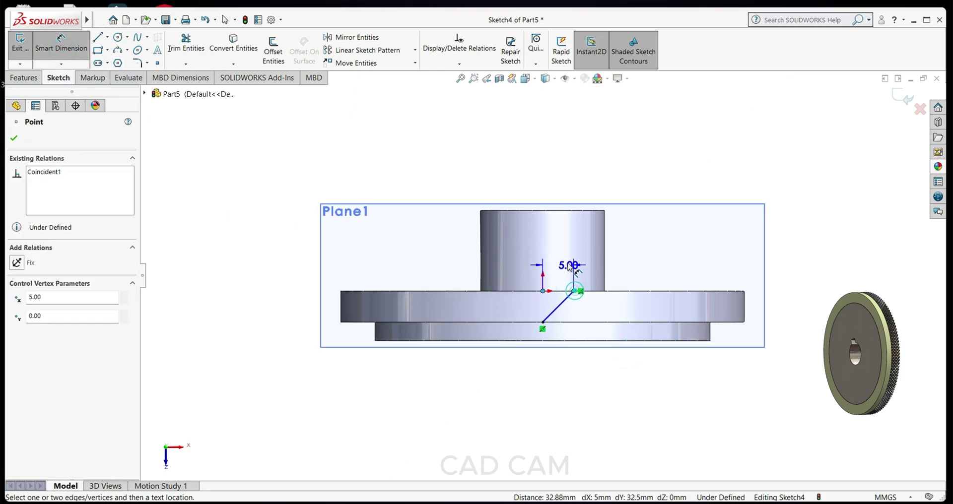
click(565, 258)
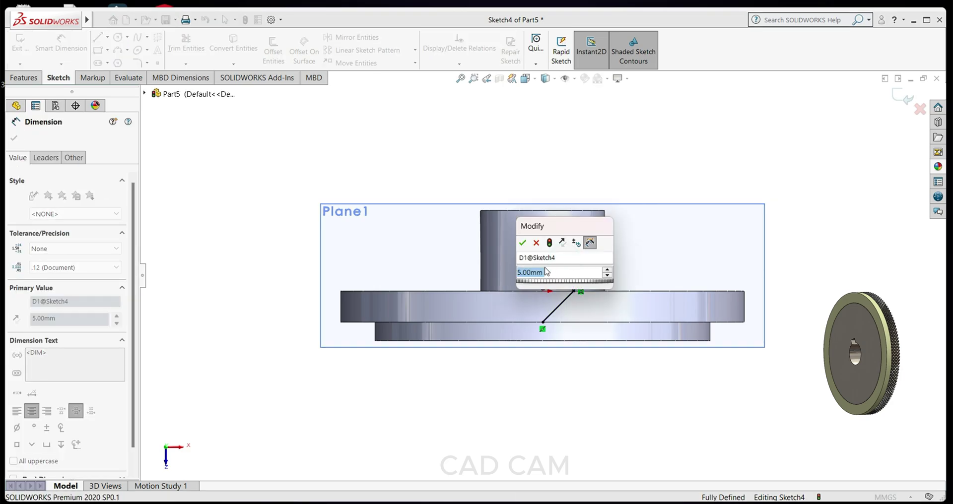
key(Return)
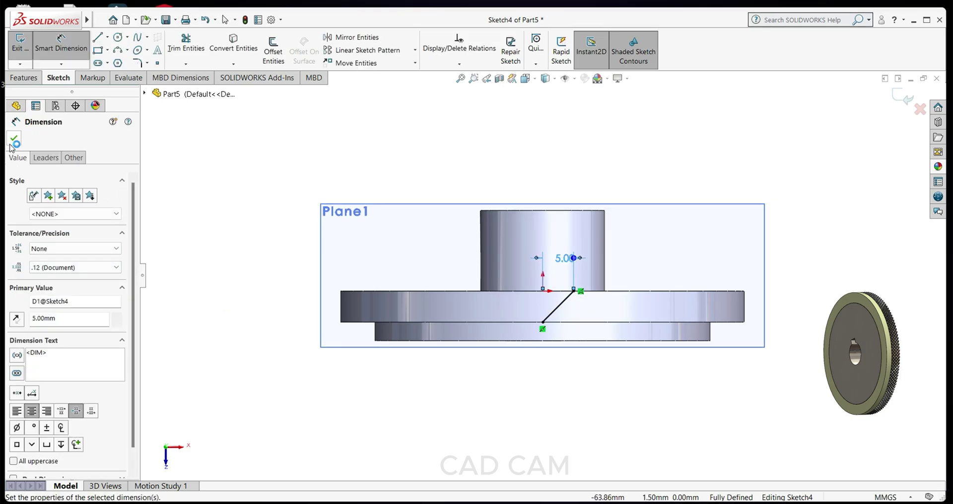
click(13, 143)
middle_drag(362, 414, 331, 242)
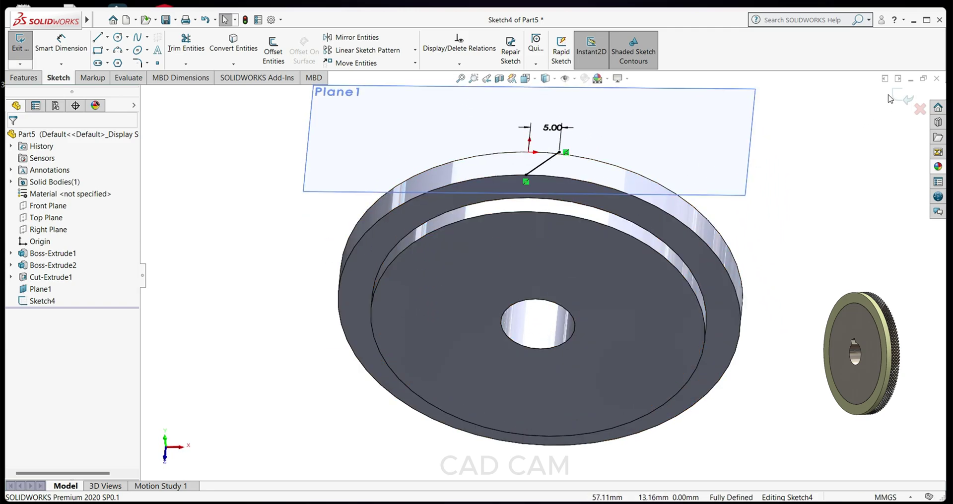
click(897, 95)
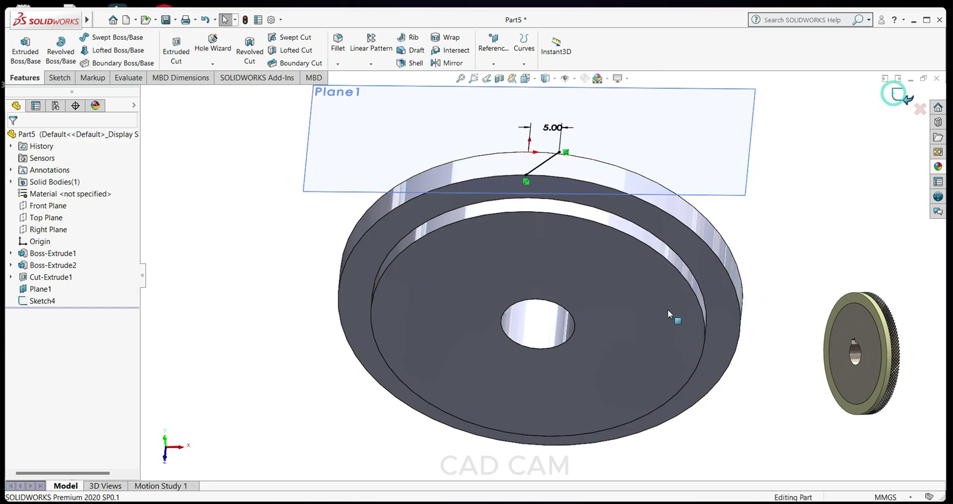
Step: Start a new sketch on the rim face and view it normal
click(477, 185)
click(517, 157)
key(space)
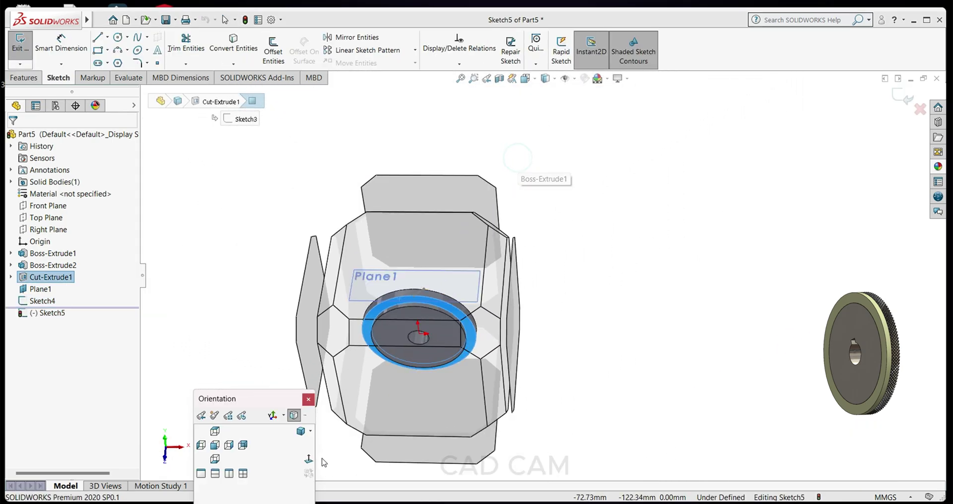
click(312, 464)
scroll(568, 136, down, 2)
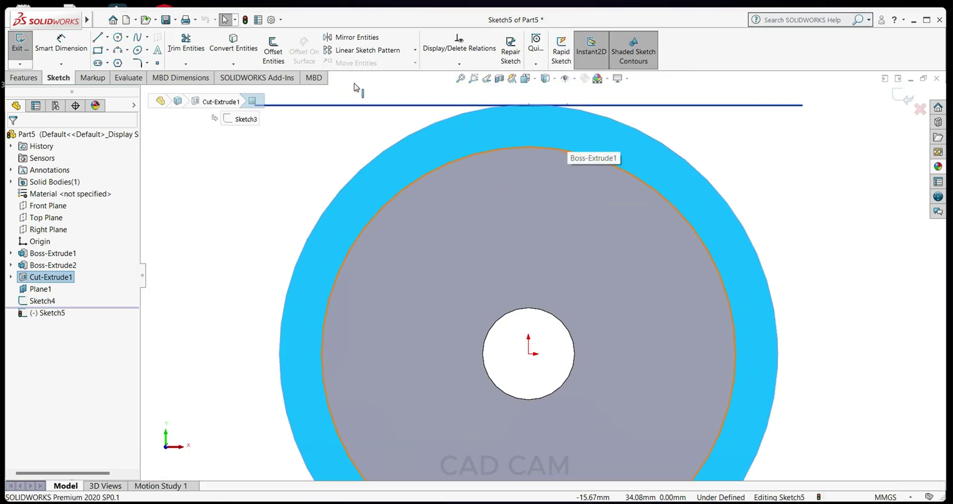
Step: Draw a three-sided polygon straddling the top of the rim
click(118, 62)
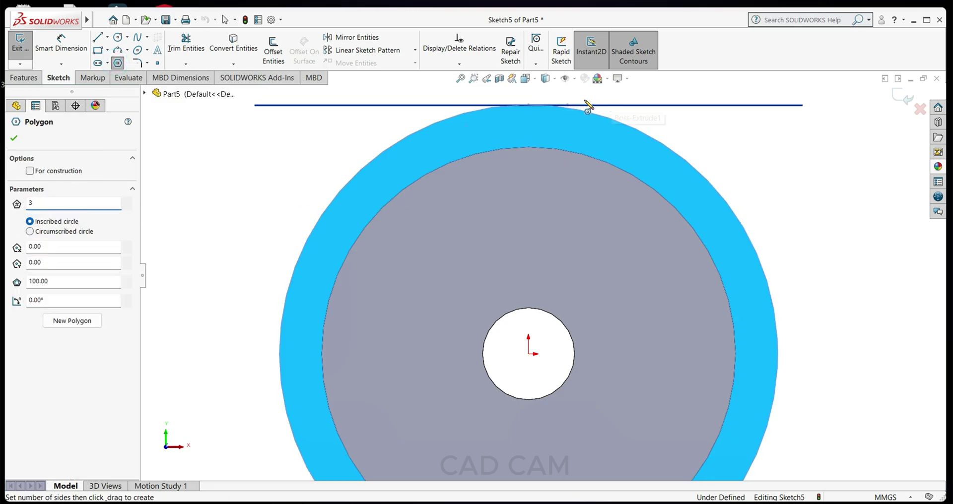
scroll(579, 112, down, 5)
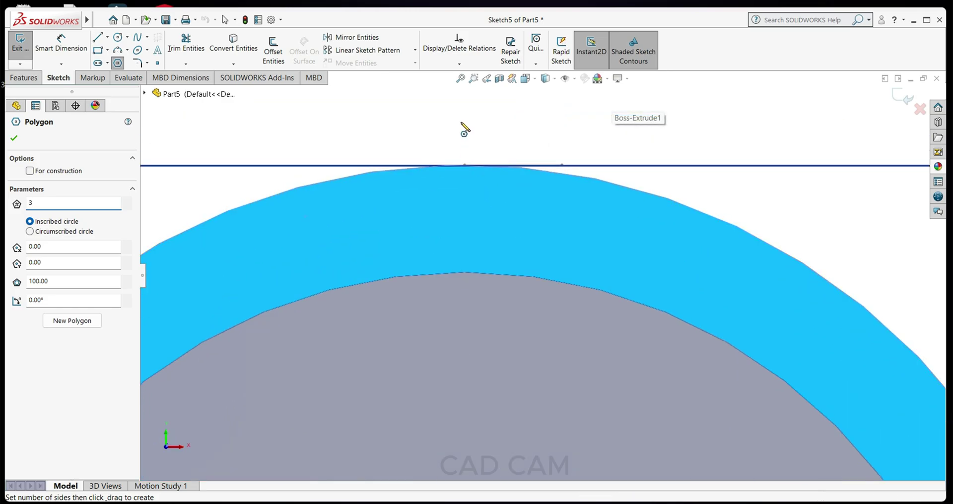
drag(461, 121, 464, 203)
right_click(529, 191)
click(575, 200)
scroll(576, 201, up, 3)
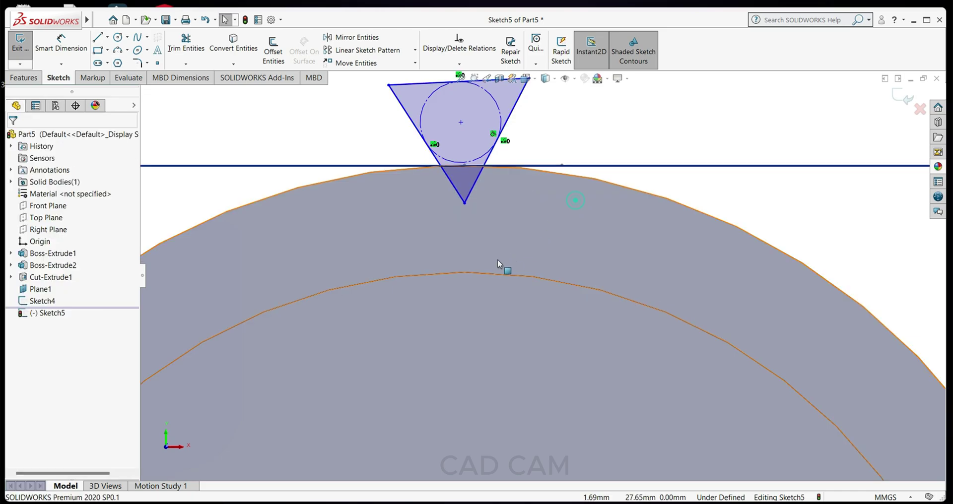
scroll(499, 263, up, 2)
scroll(547, 343, down, 1)
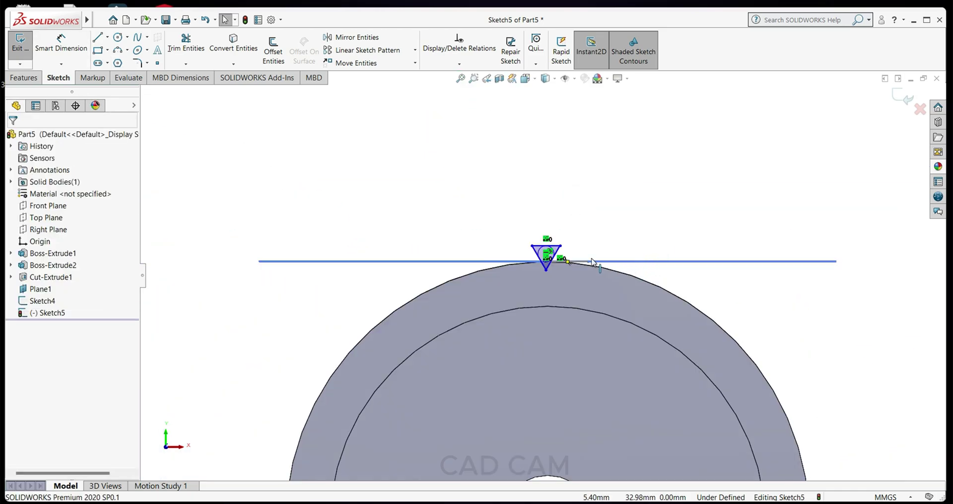
scroll(546, 343, down, 1)
scroll(552, 333, down, 2)
Step: Dimension the triangle's height to 3.20
scroll(545, 356, down, 1)
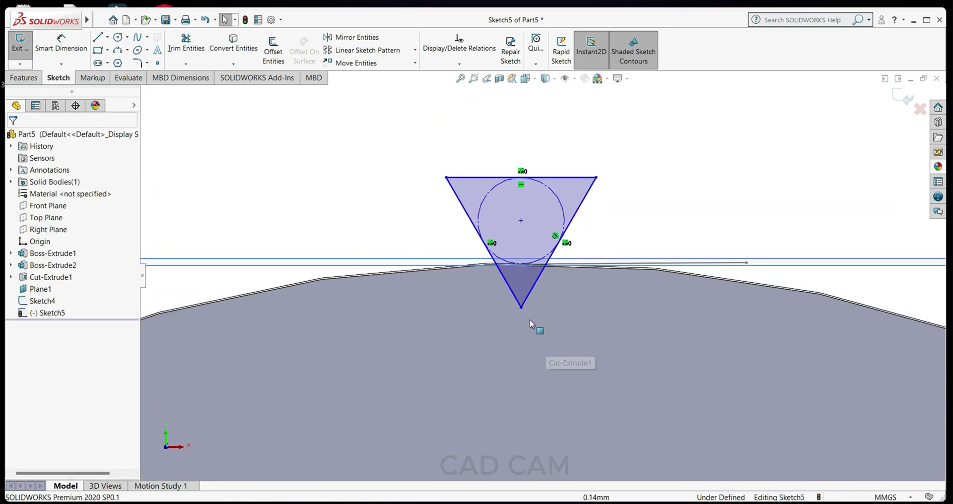
key(d)
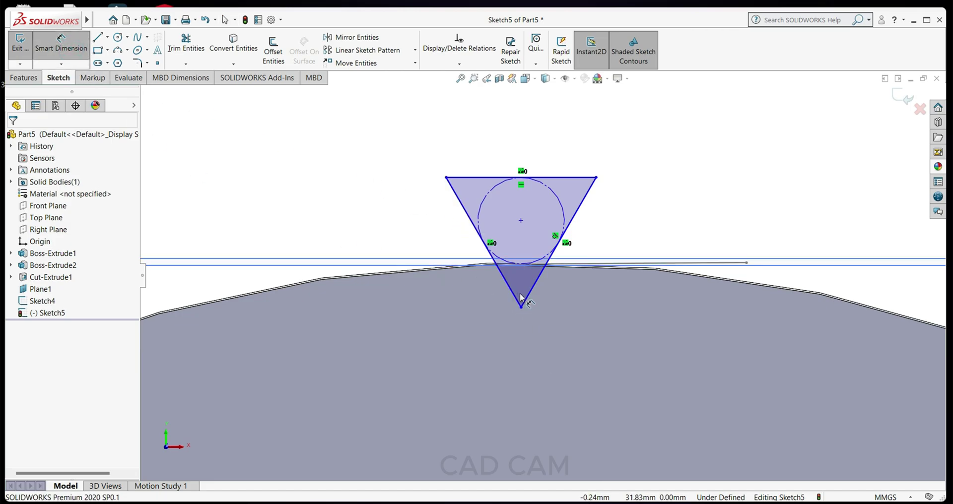
click(520, 308)
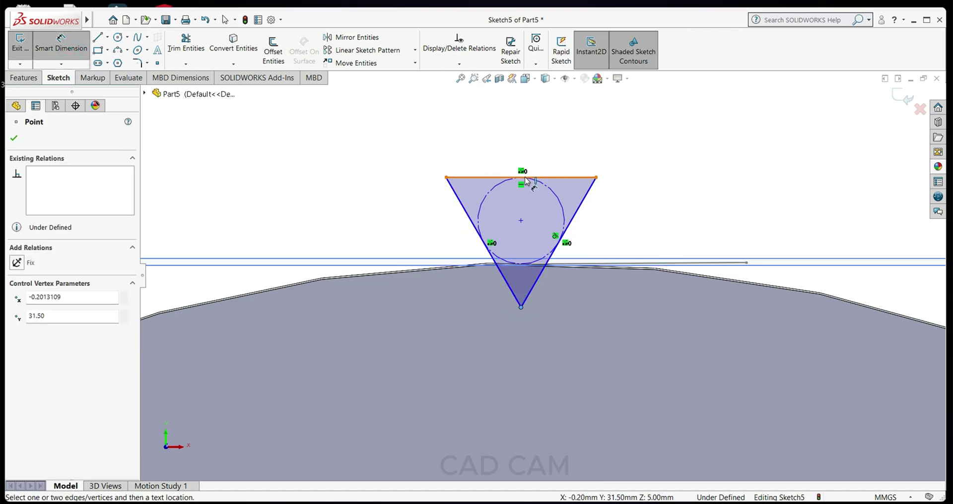
click(556, 178)
click(660, 204)
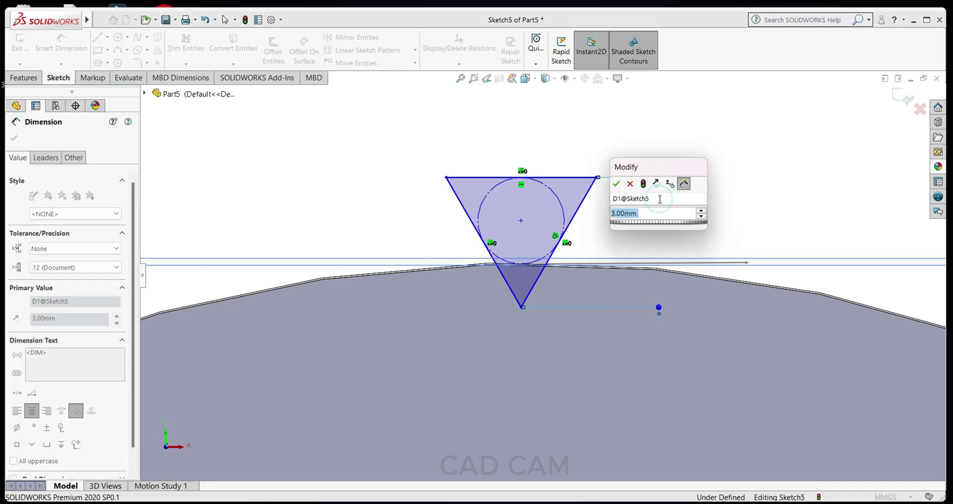
text(3.2)
key(Return)
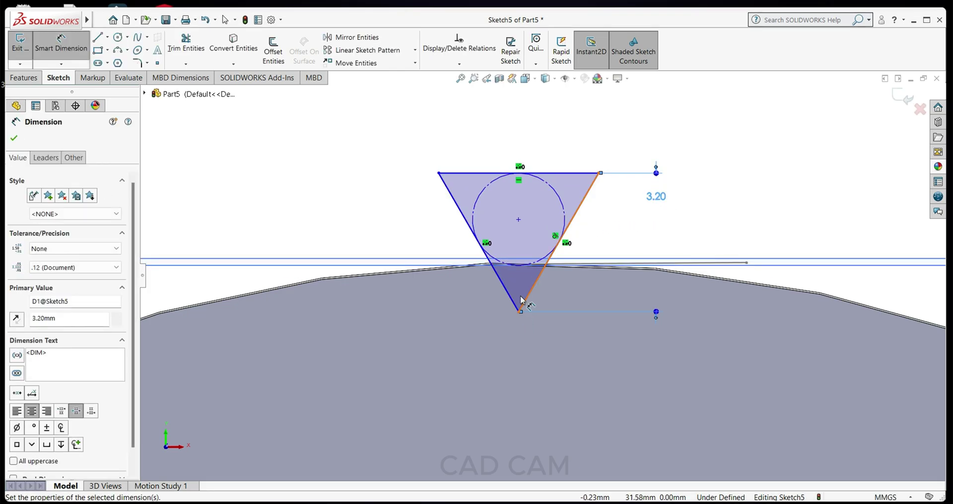
Step: Add the triangle's side length as a driven reference dimension
click(504, 288)
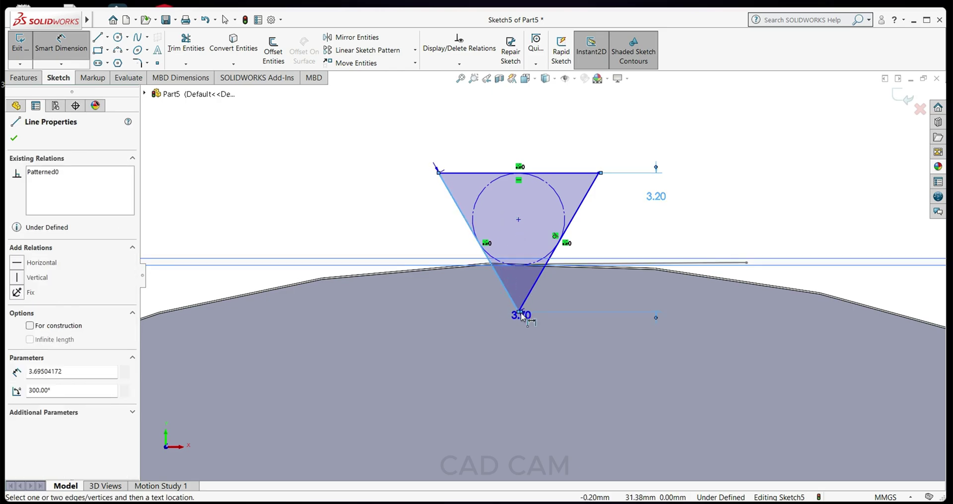
click(520, 312)
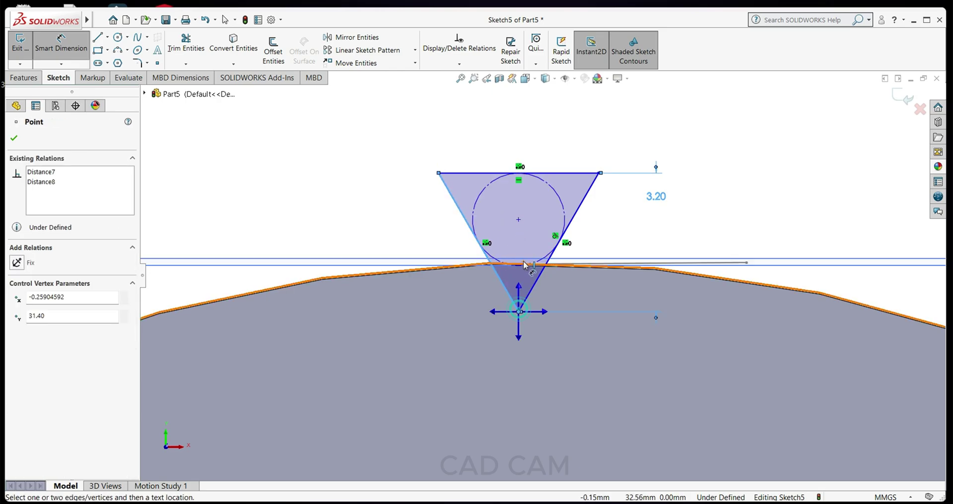
click(520, 312)
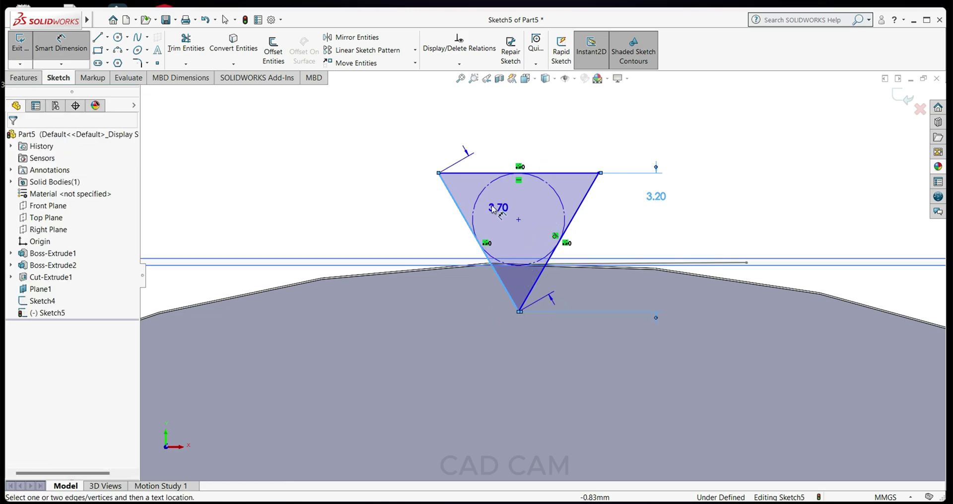
click(452, 230)
click(552, 261)
scroll(540, 327, up, 3)
scroll(550, 351, up, 2)
scroll(549, 351, up, 2)
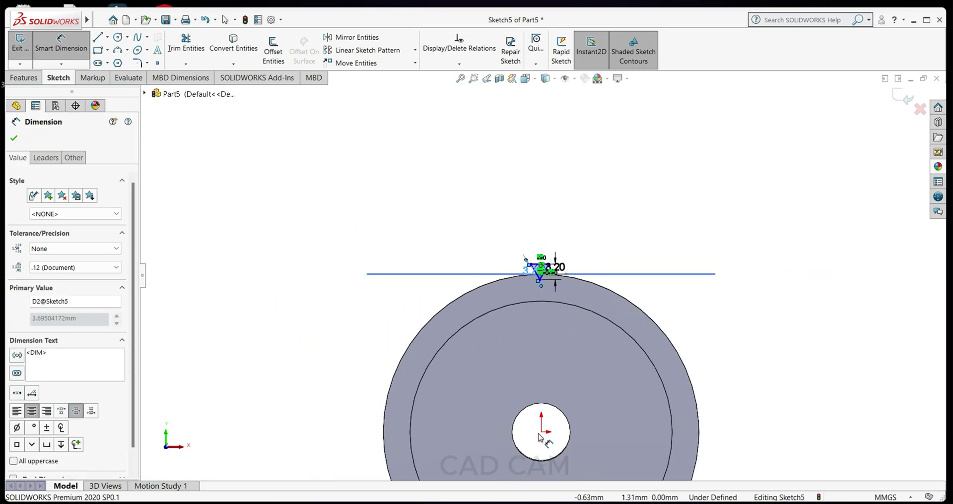
key(Escape)
scroll(541, 422, down, 5)
scroll(533, 274, down, 3)
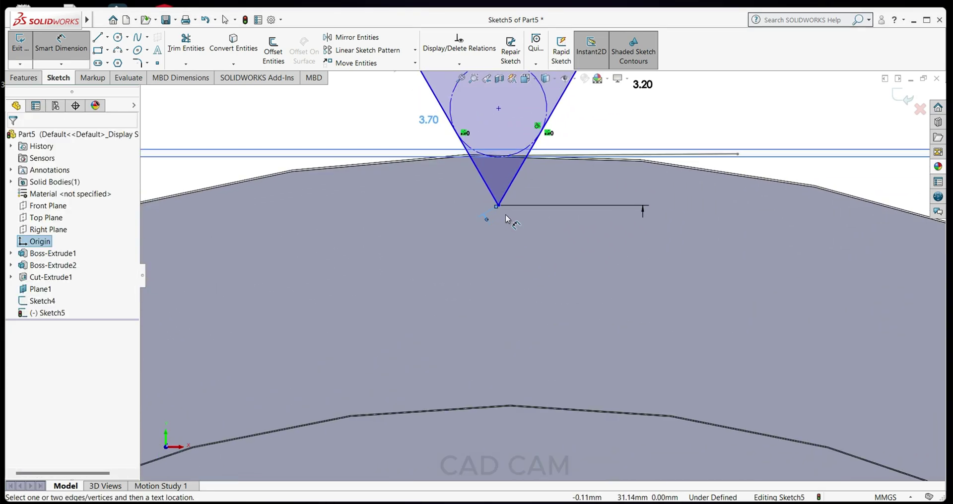
Step: Set the triangle tip 31.50 above the origin and exit Sketch5
click(498, 206)
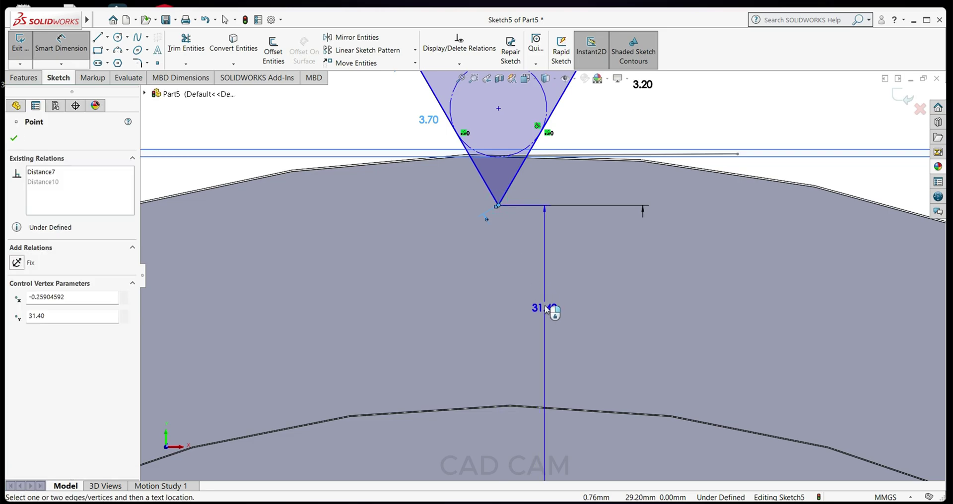
click(544, 305)
text(31.5)
key(Return)
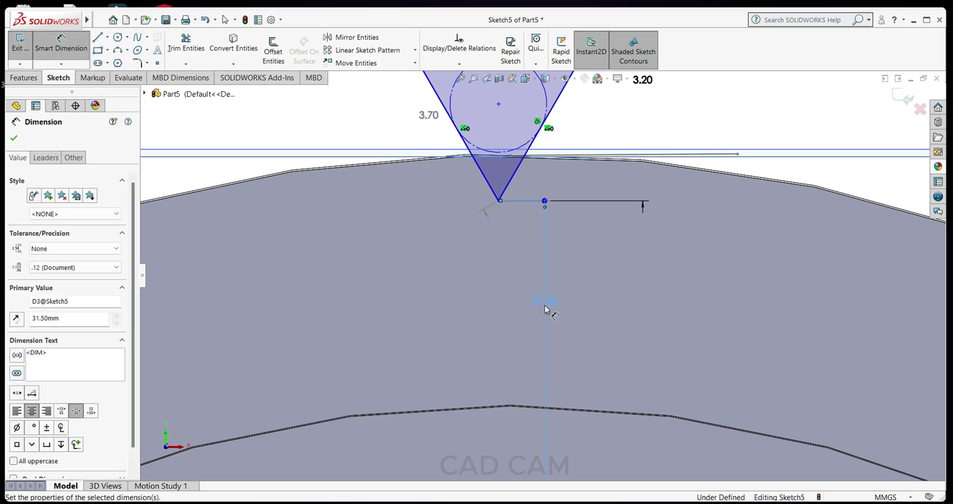
scroll(546, 298, up, 2)
click(14, 138)
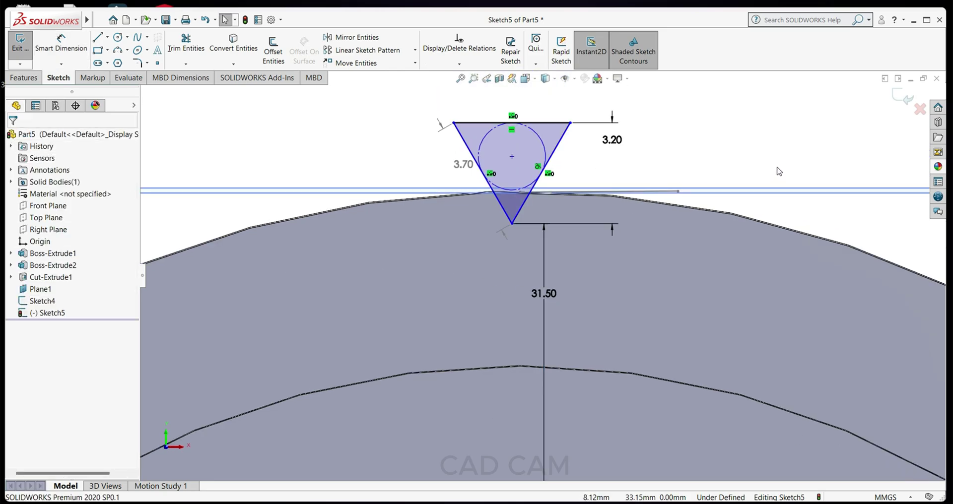
Step: Swept-cut the Sketch5 triangle along the Sketch4 path, creating Cut-Sweep2
click(896, 103)
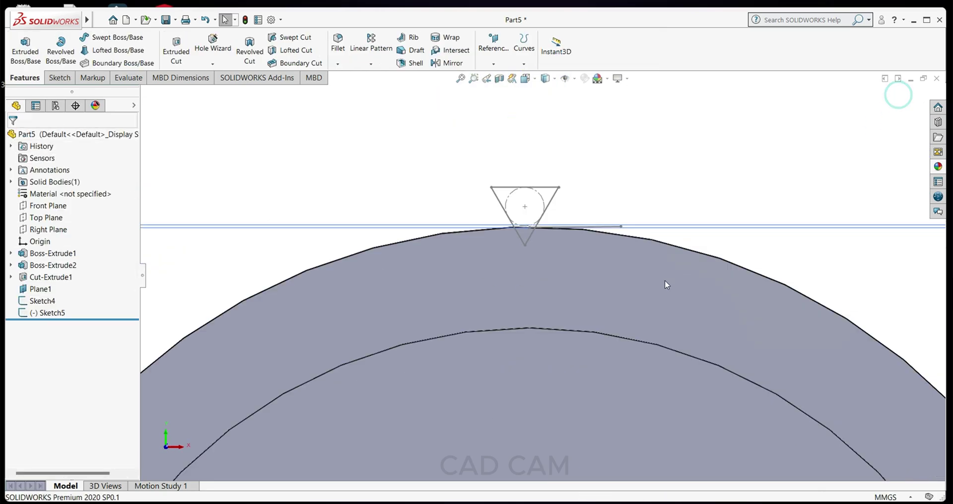
scroll(572, 334, up, 2)
middle_drag(571, 334, 520, 376)
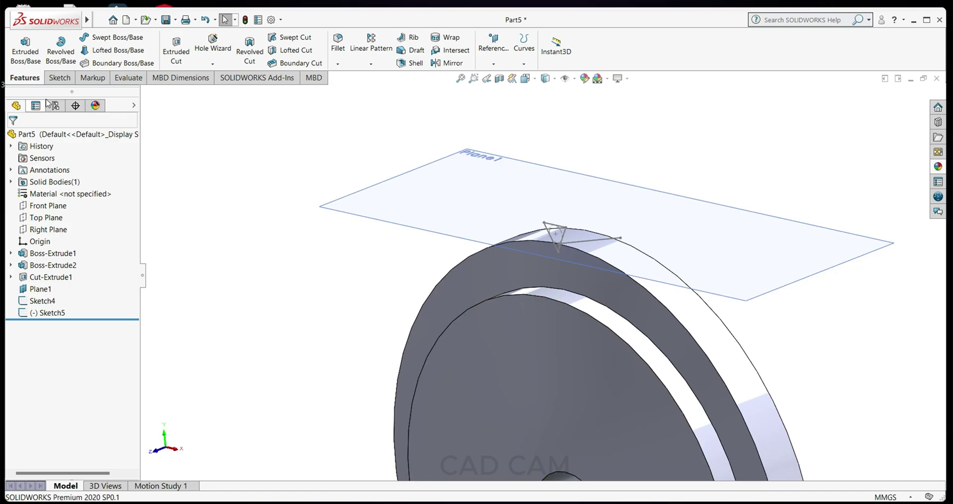
click(274, 37)
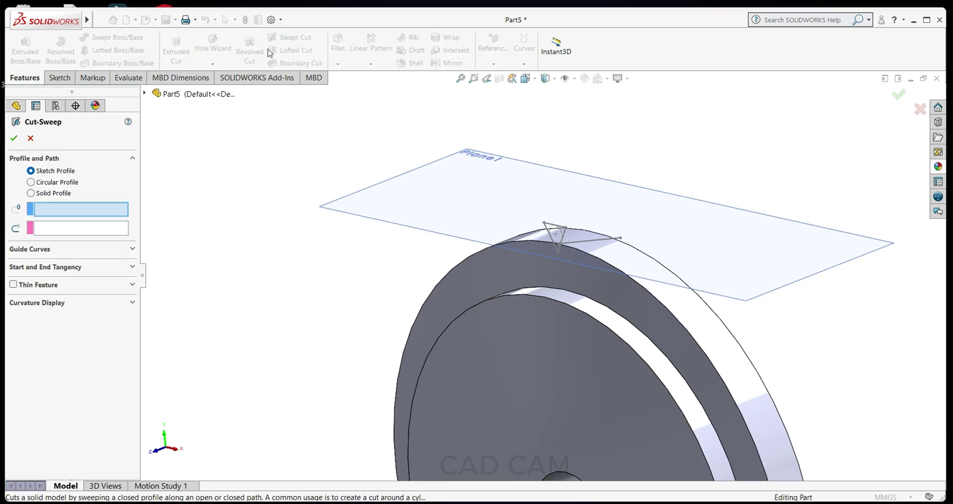
click(546, 226)
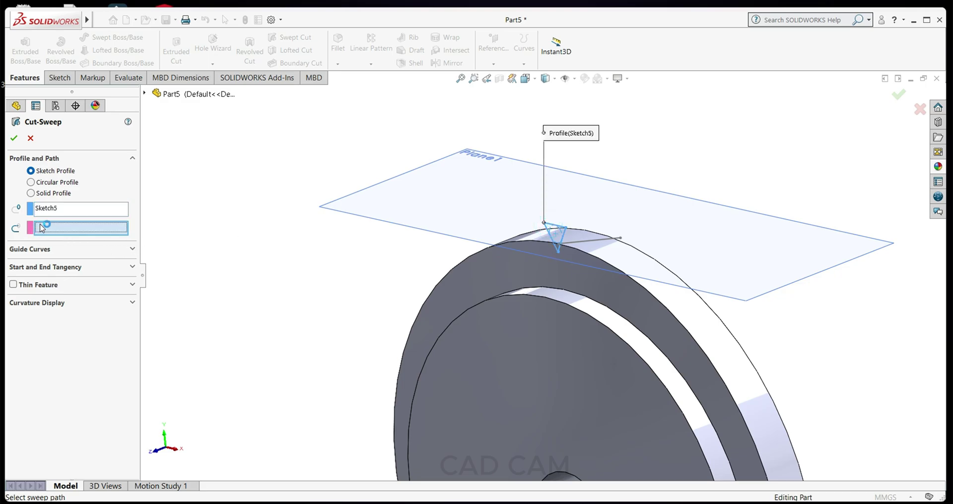
click(595, 243)
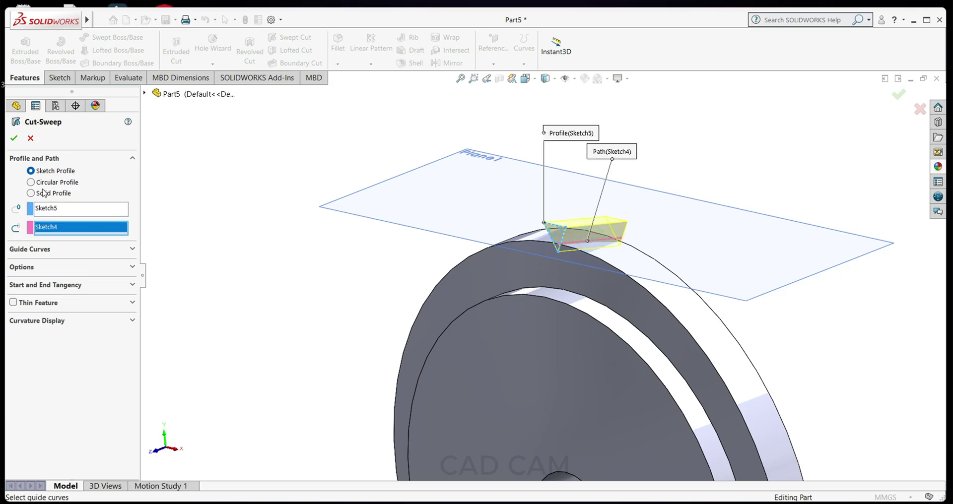
click(19, 141)
Step: Orbit and zoom to inspect the new diagonal groove on the rim
mouse_move(418, 373)
middle_down()
mouse_move(456, 395)
mouse_move(518, 327)
middle_up()
scroll(638, 319, down, 5)
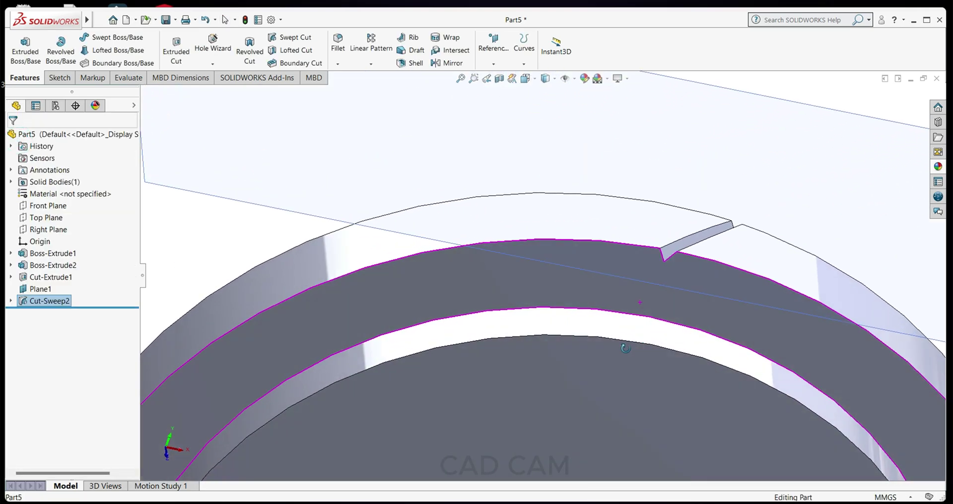
mouse_move(639, 319)
middle_down()
mouse_move(621, 405)
mouse_move(646, 384)
middle_up()
scroll(674, 282, down, 3)
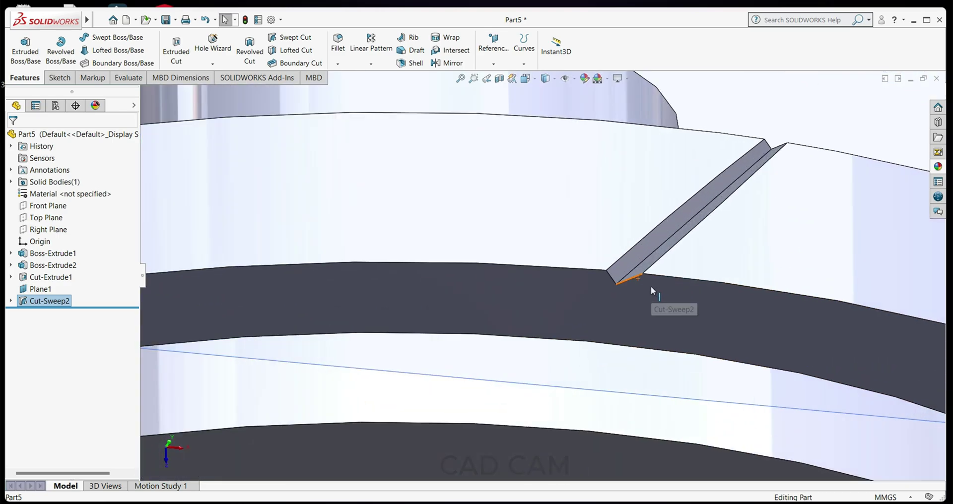
scroll(649, 281, up, 2)
scroll(641, 284, up, 4)
scroll(615, 298, up, 2)
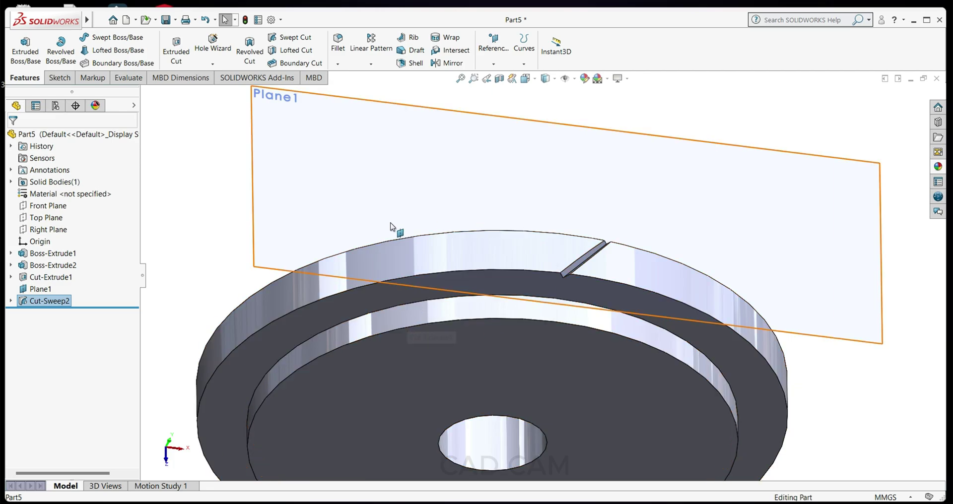
click(371, 63)
Step: Circular-pattern Cut-Sweep2 about the rim edge: 120 equally spaced instances over 360°
click(380, 88)
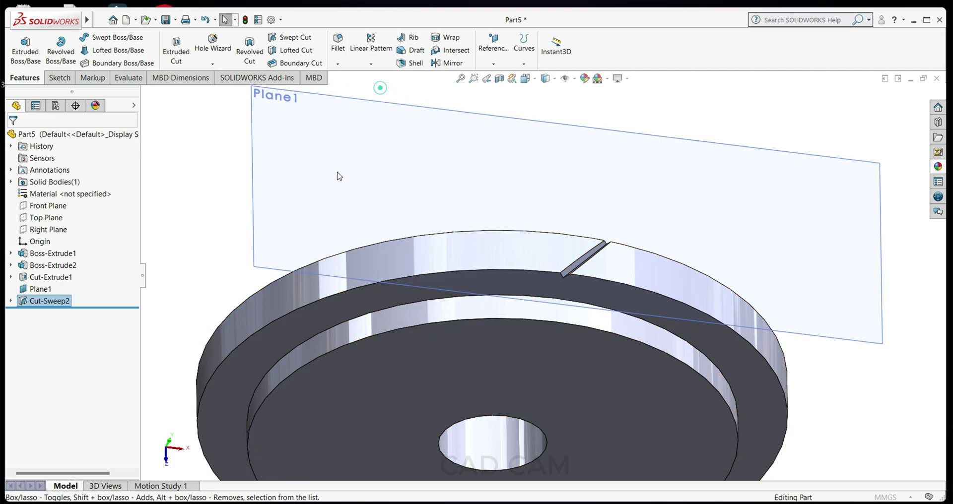
click(417, 237)
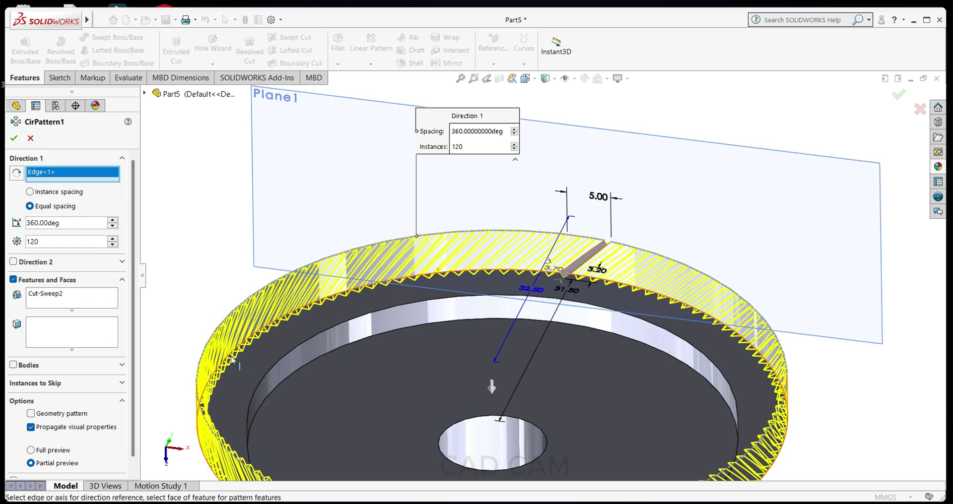
scroll(445, 435, up, 3)
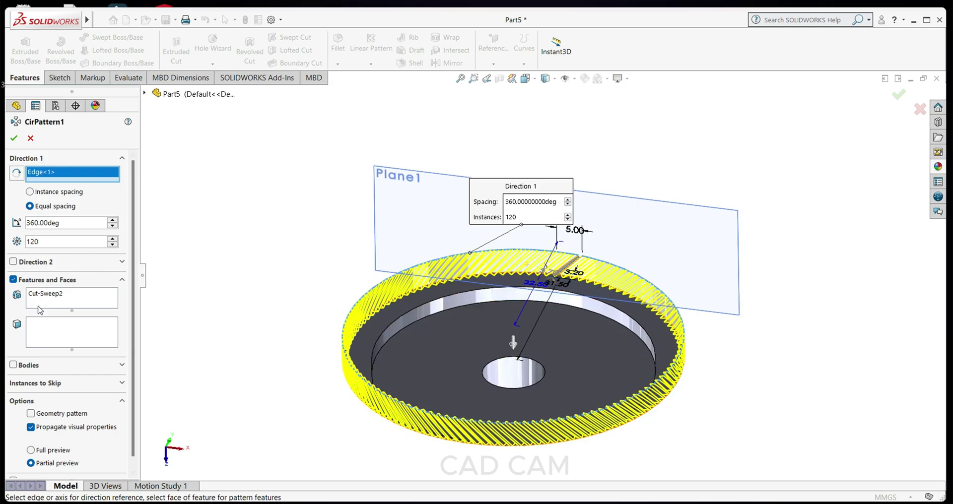
click(13, 263)
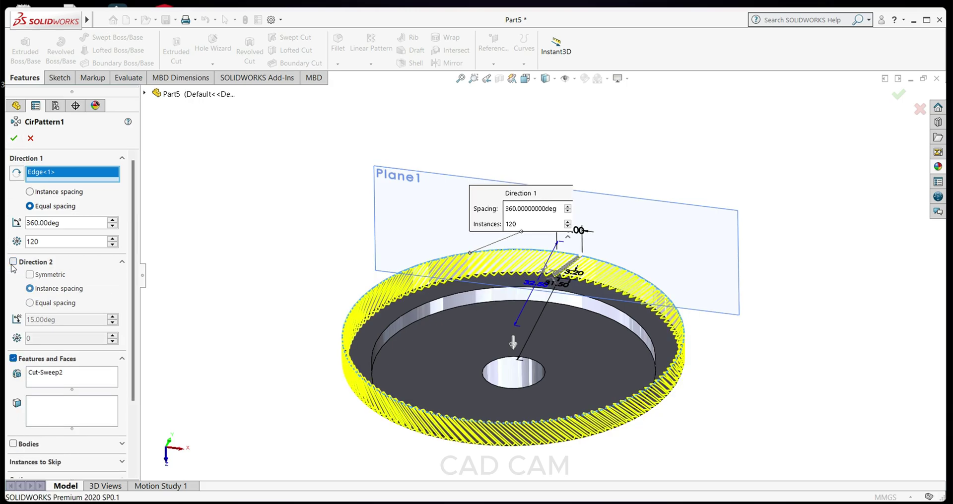
click(13, 262)
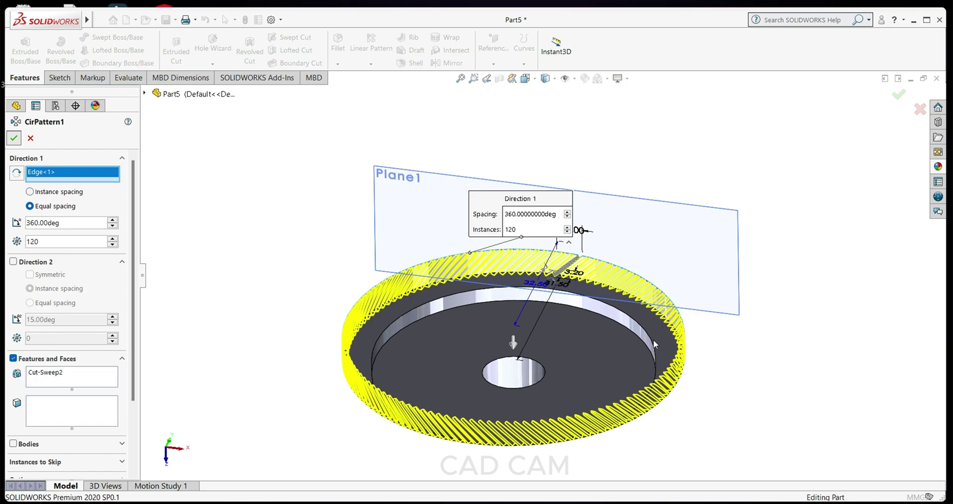
key(Return)
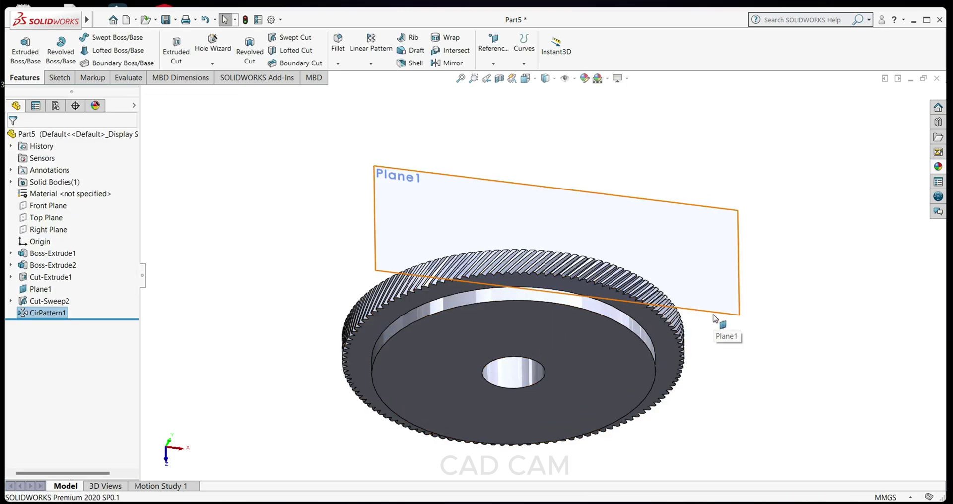
Step: Hide Plane1 and orbit the gear to a better angle
right_click(715, 319)
click(746, 300)
mouse_move(584, 383)
middle_down()
mouse_move(611, 302)
mouse_move(542, 283)
middle_up()
scroll(451, 261, down, 5)
middle_drag(451, 261, 400, 258)
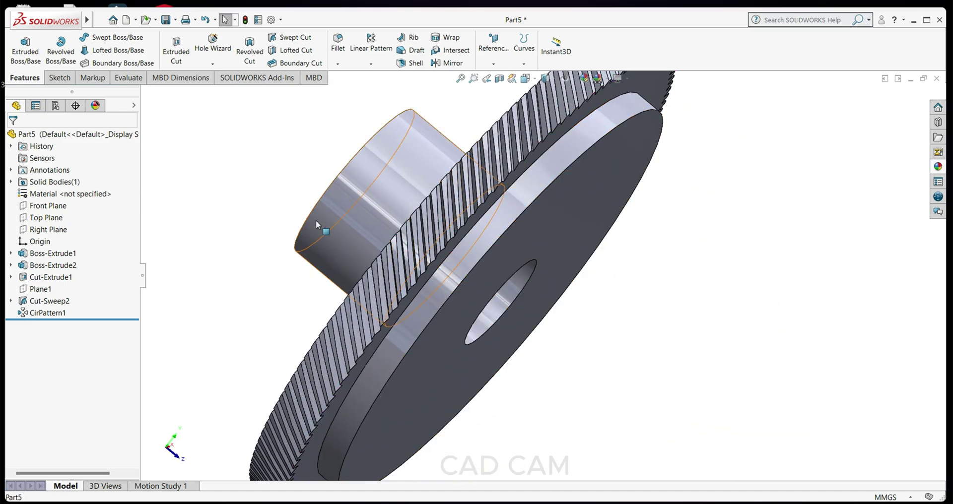
scroll(325, 194, up, 3)
middle_drag(325, 194, 339, 208)
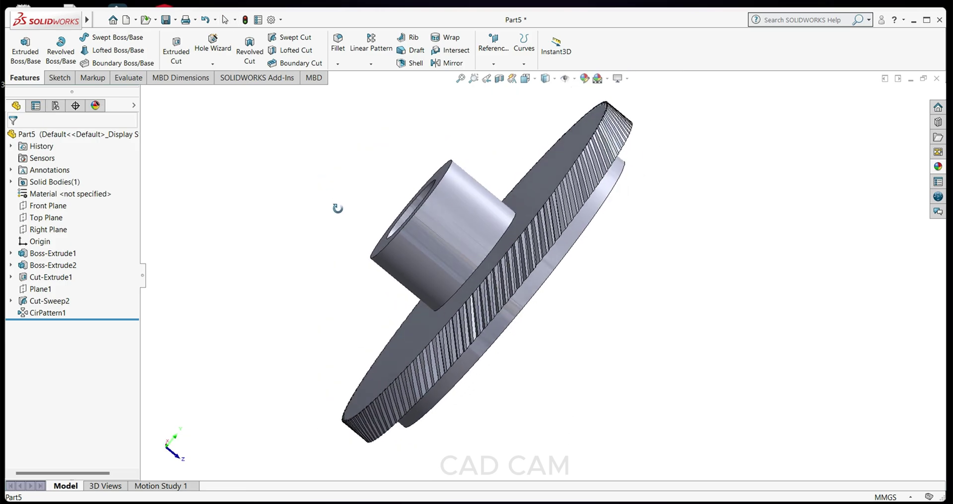
Step: Create Plane2 offset 2.5 mm from the Front Plane
click(48, 206)
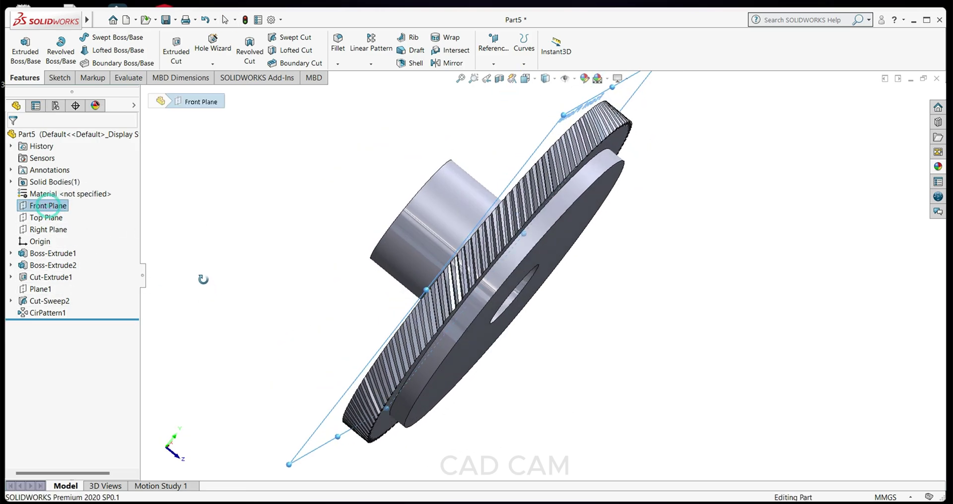
middle_drag(202, 272, 189, 282)
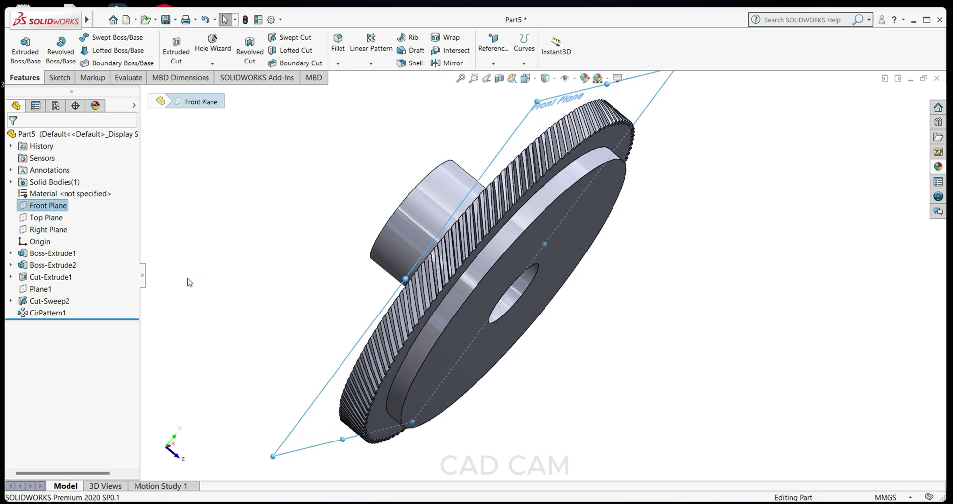
click(487, 66)
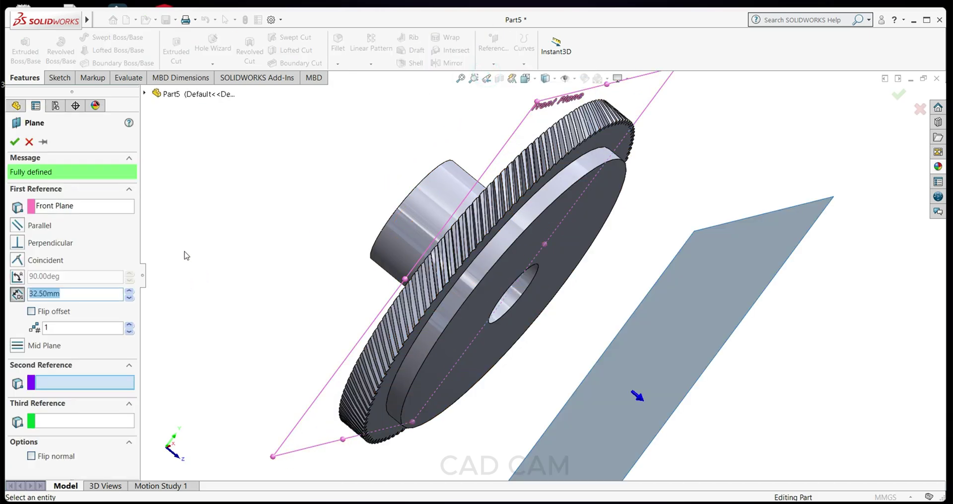
text(2.5)
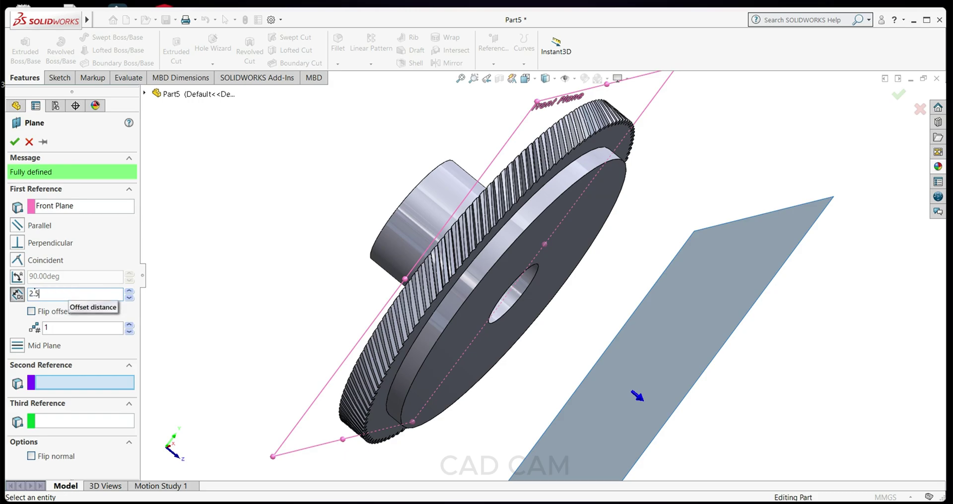
key(Return)
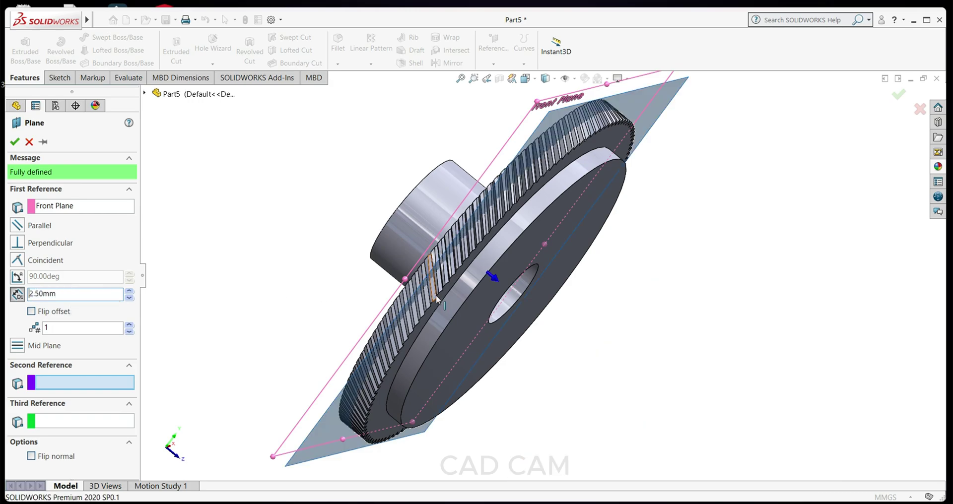
middle_drag(439, 300, 516, 362)
scroll(515, 362, down, 5)
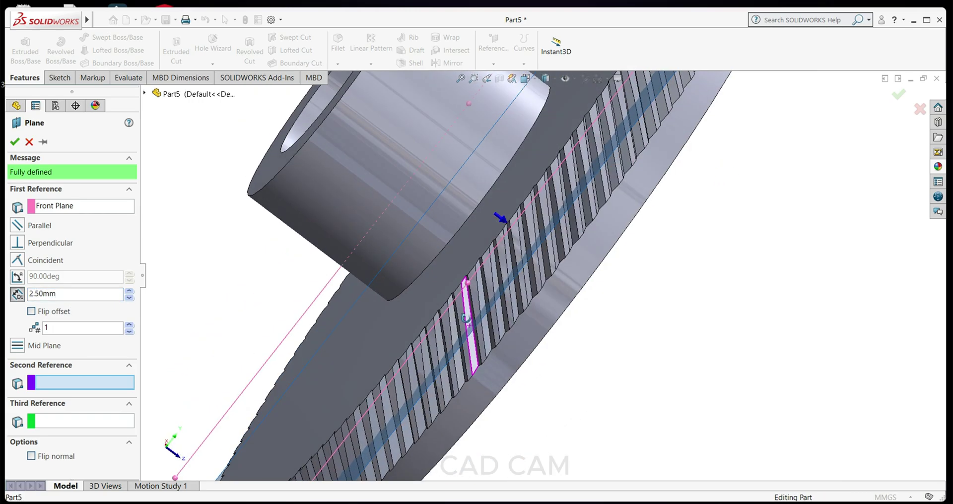
middle_drag(466, 318, 488, 314)
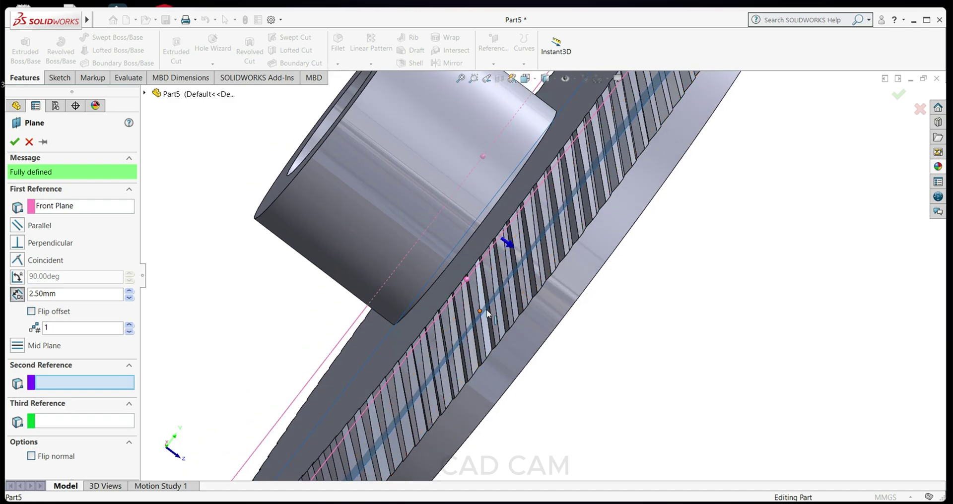
click(15, 142)
scroll(275, 312, up, 3)
mouse_move(275, 313)
middle_down()
mouse_move(267, 279)
mouse_move(278, 285)
middle_up()
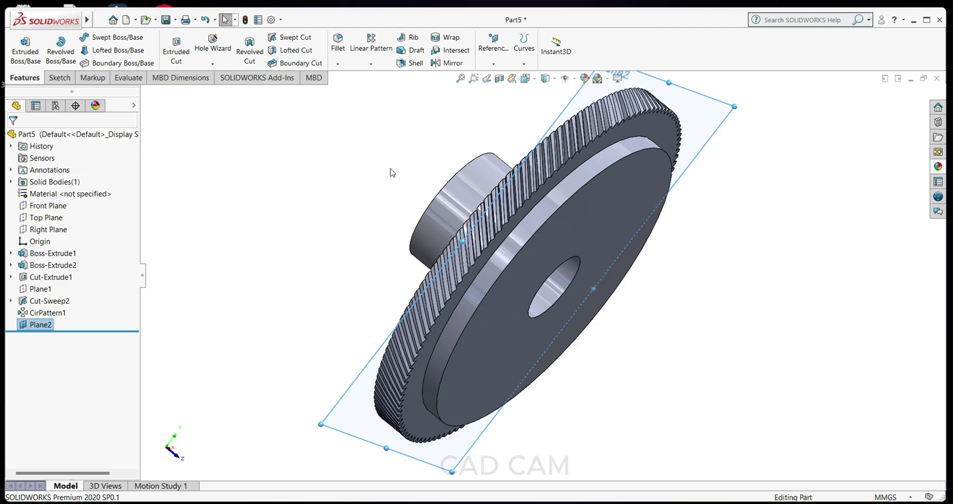
Step: Mirror CirPattern1 across Plane2 to form the diamond knurl
click(442, 65)
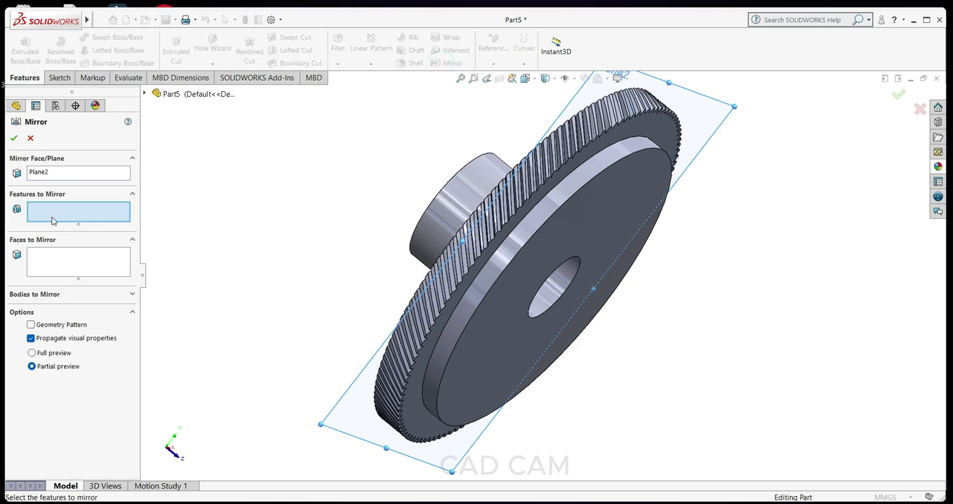
click(144, 93)
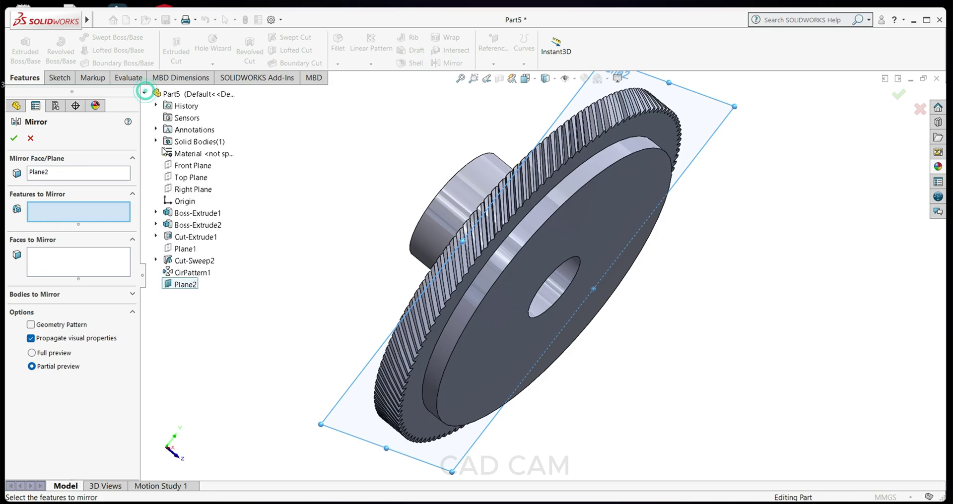
click(194, 275)
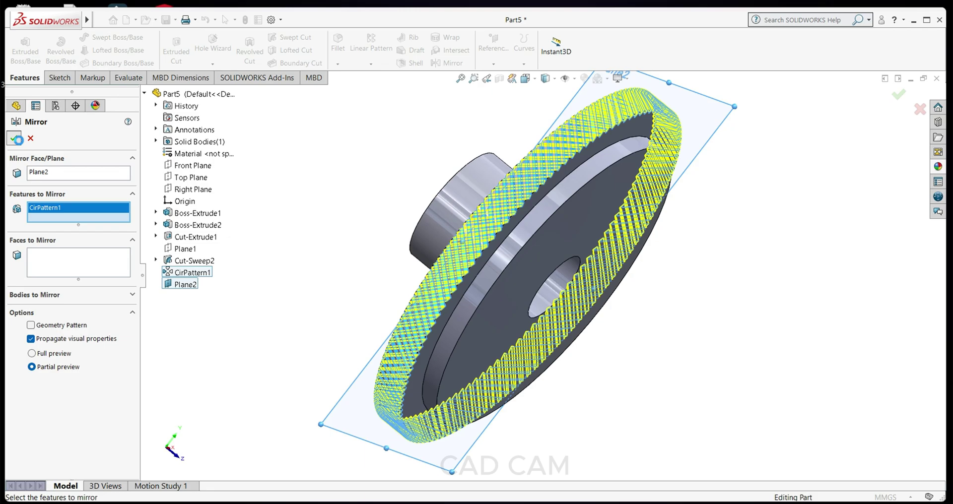
click(15, 140)
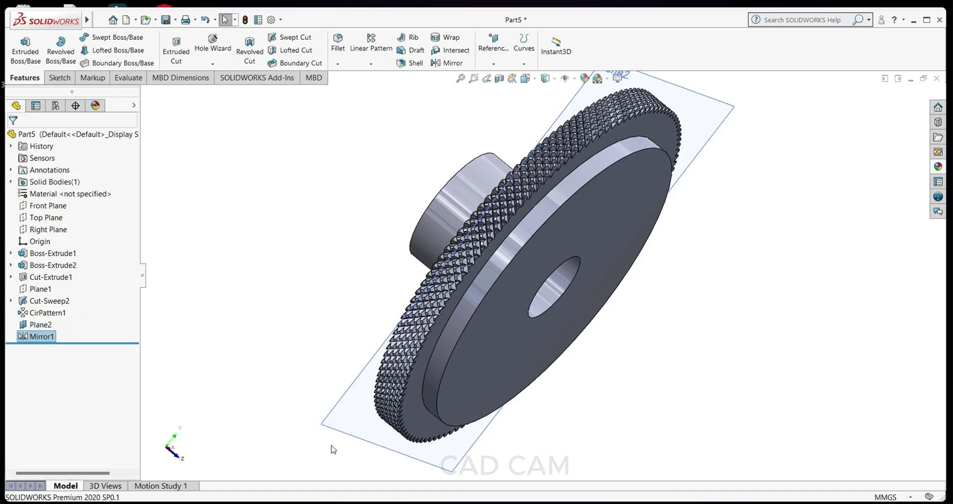
Step: Hide Plane2 and orbit to view the gear edge-on with its hub
right_click(341, 433)
click(376, 363)
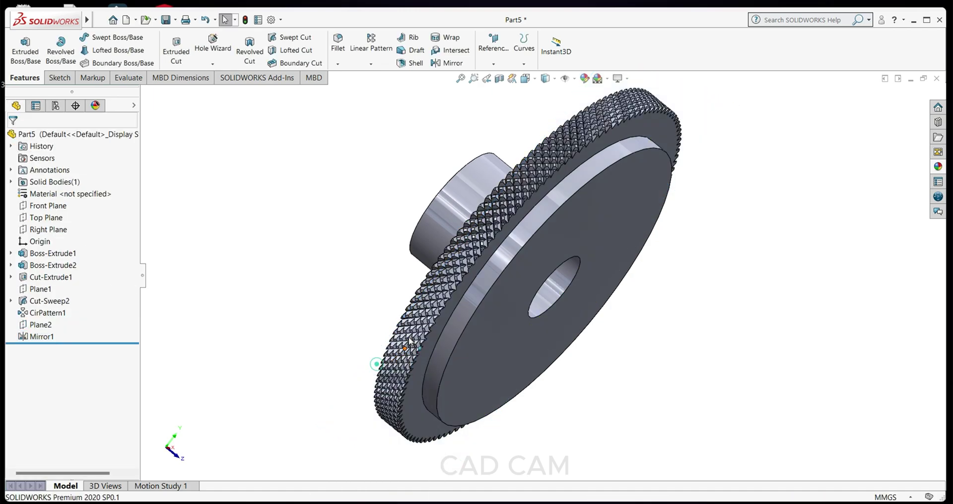
scroll(409, 340, down, 3)
scroll(469, 379, down, 2)
scroll(491, 402, down, 2)
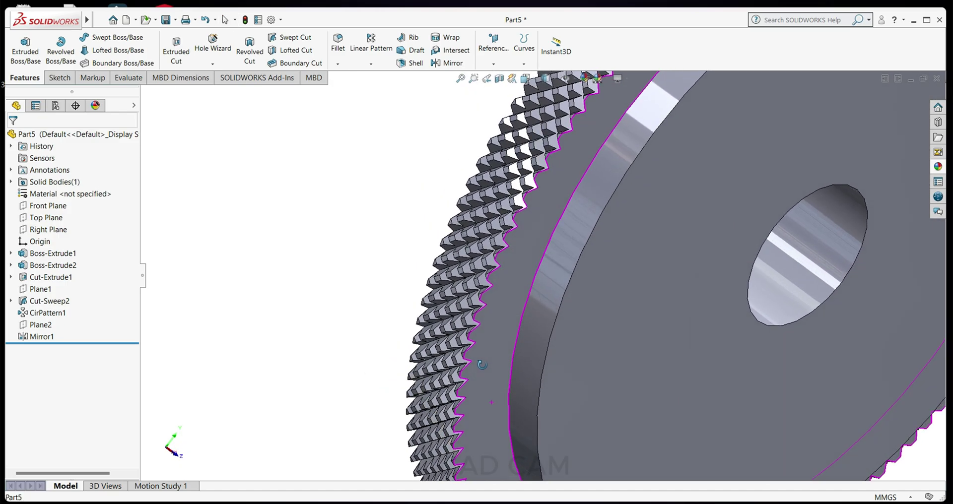
scroll(481, 365, up, 3)
scroll(496, 347, up, 2)
mouse_move(504, 344)
middle_down()
mouse_move(548, 348)
mouse_move(672, 317)
mouse_move(760, 237)
mouse_move(646, 278)
mouse_move(653, 276)
mouse_move(557, 292)
mouse_move(629, 283)
mouse_move(694, 314)
mouse_move(651, 316)
middle_up()
Step: Open a new sketch on the hub's end face, viewed normal to it
click(638, 318)
click(668, 289)
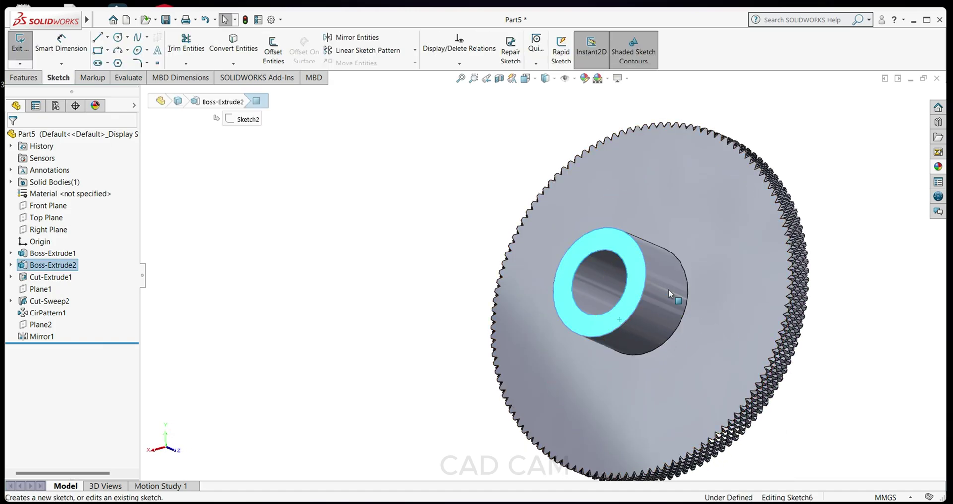
key(space)
click(305, 457)
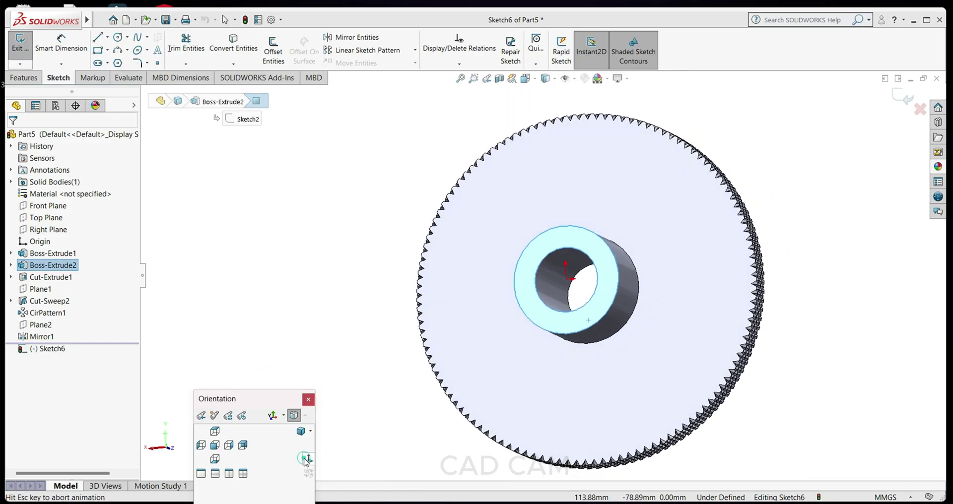
click(849, 359)
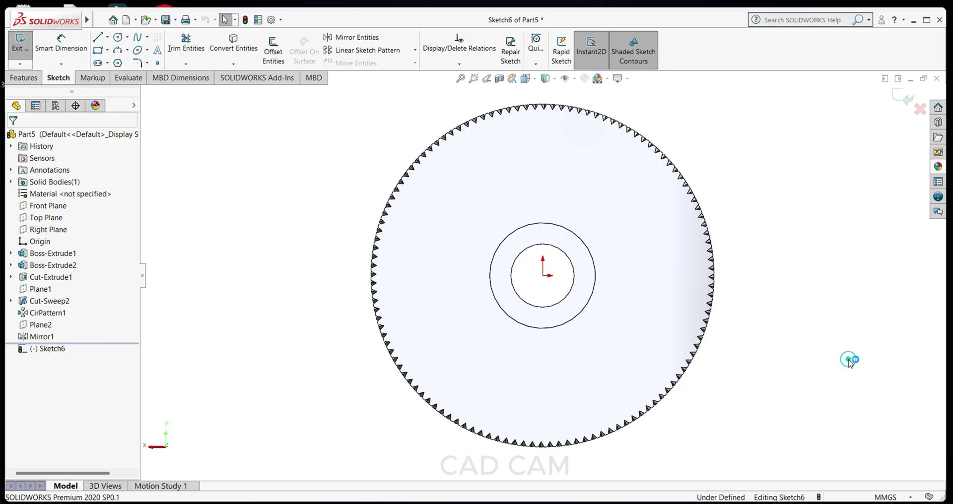
Step: Draw a centre rectangle centred on the top of the inner bore circle
click(98, 50)
click(543, 245)
key(Escape)
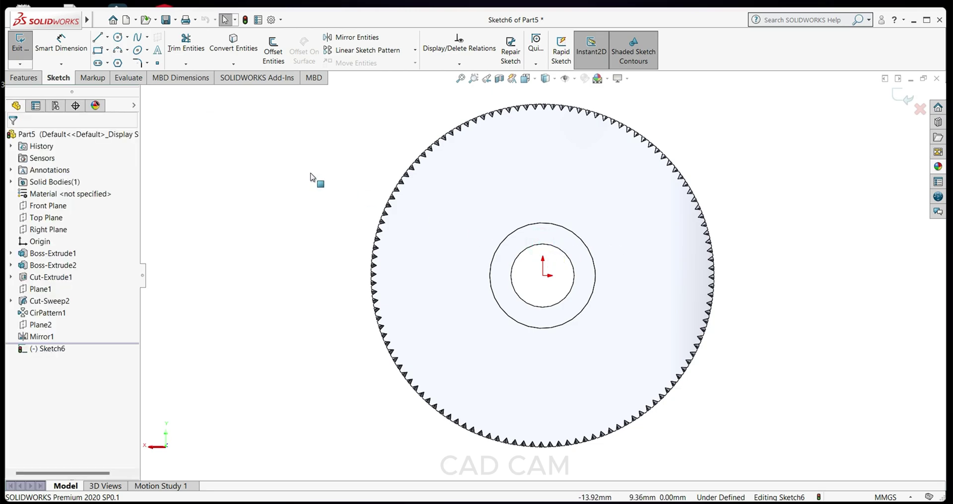
click(107, 51)
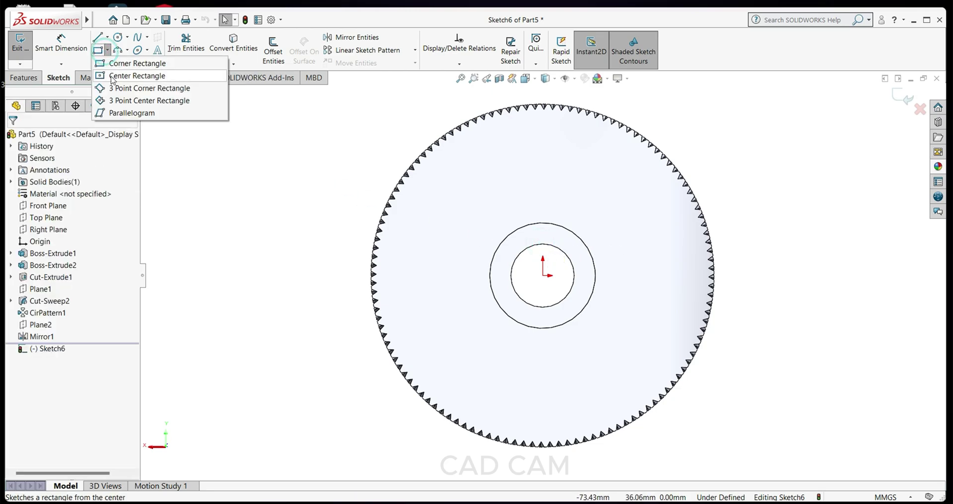
click(112, 77)
click(542, 244)
click(560, 254)
scroll(553, 268, down, 2)
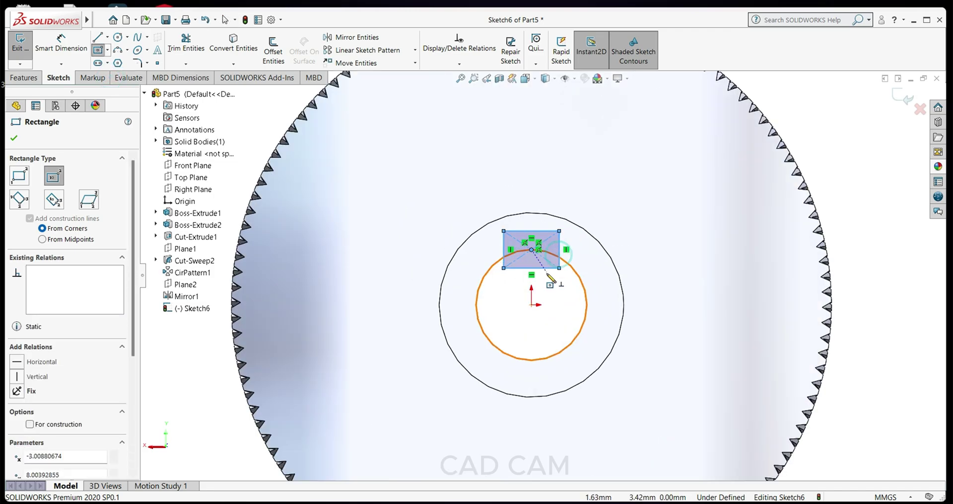
click(14, 139)
Step: Dimension the rectangle's height and width to 4 mm, making a square
click(60, 42)
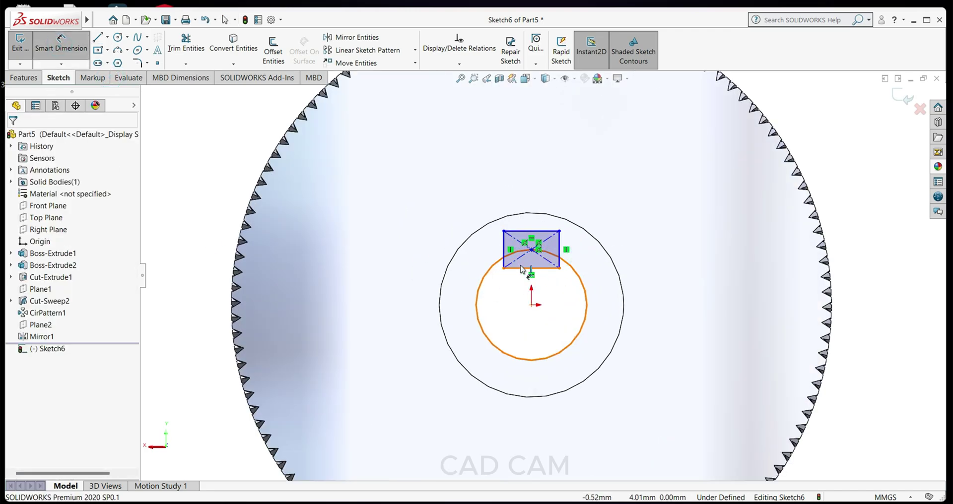
click(504, 256)
click(417, 269)
text(4.00mm)
key(Return)
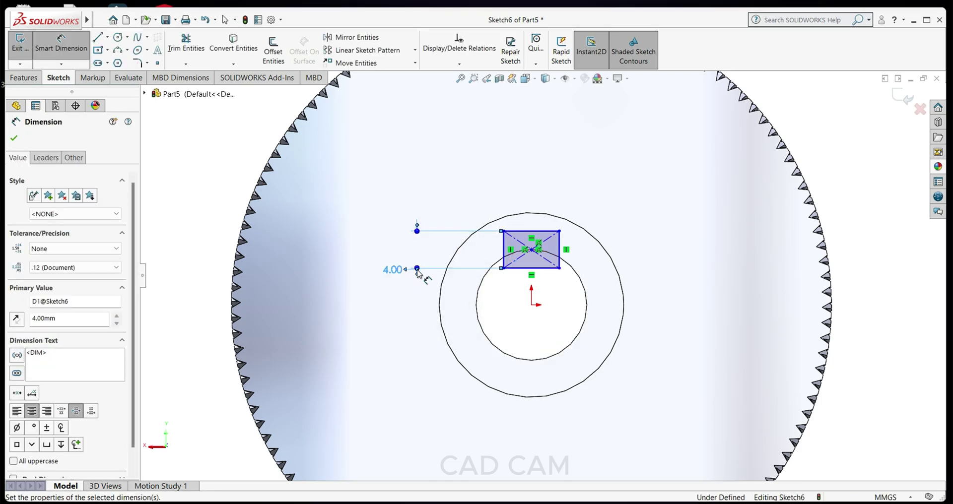
click(545, 276)
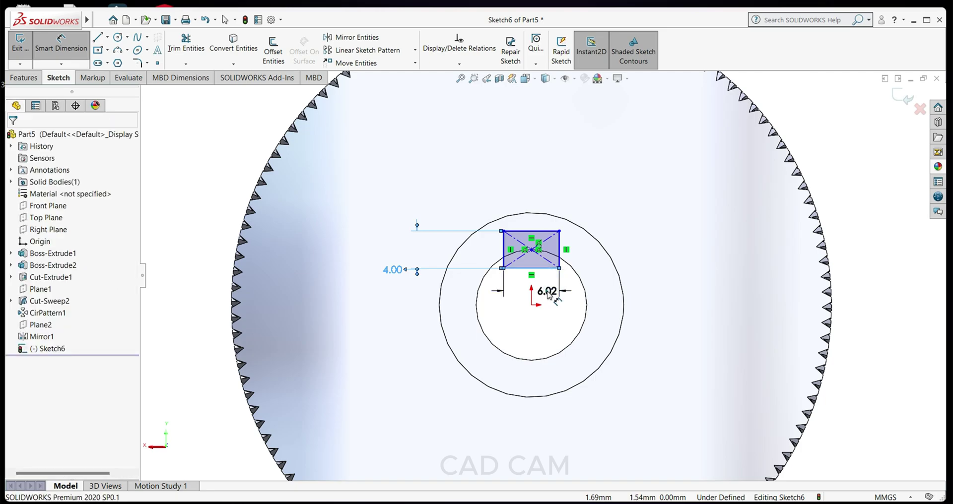
click(548, 293)
text(4.00mm)
key(Return)
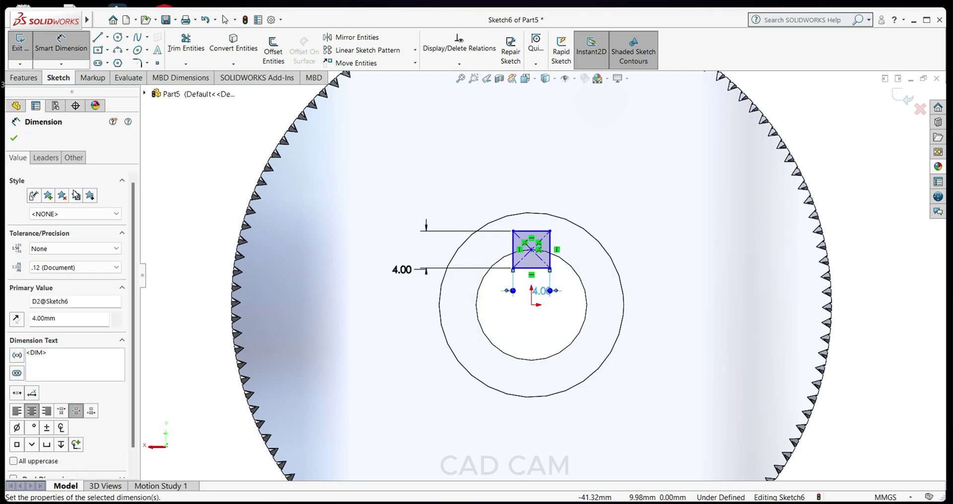
click(13, 138)
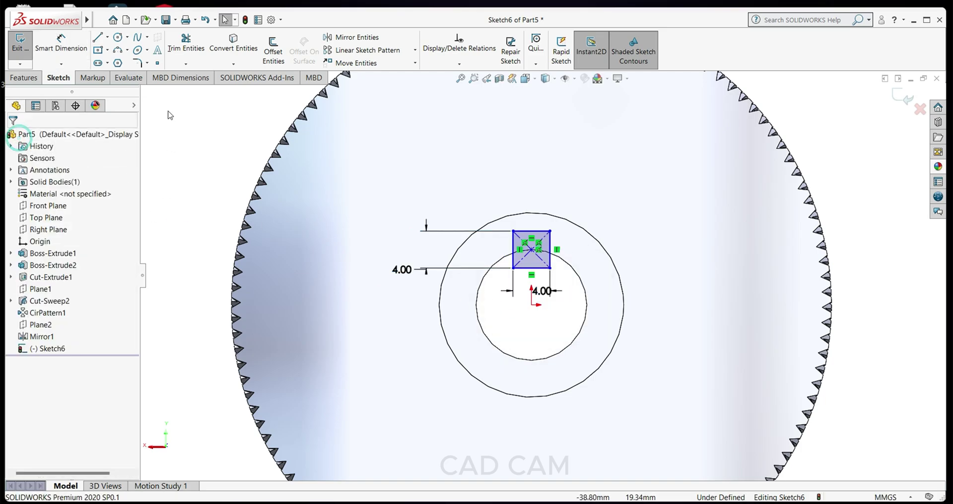
click(23, 78)
Step: Extruded-cut the 4 mm square Through All to form the keyway
click(177, 49)
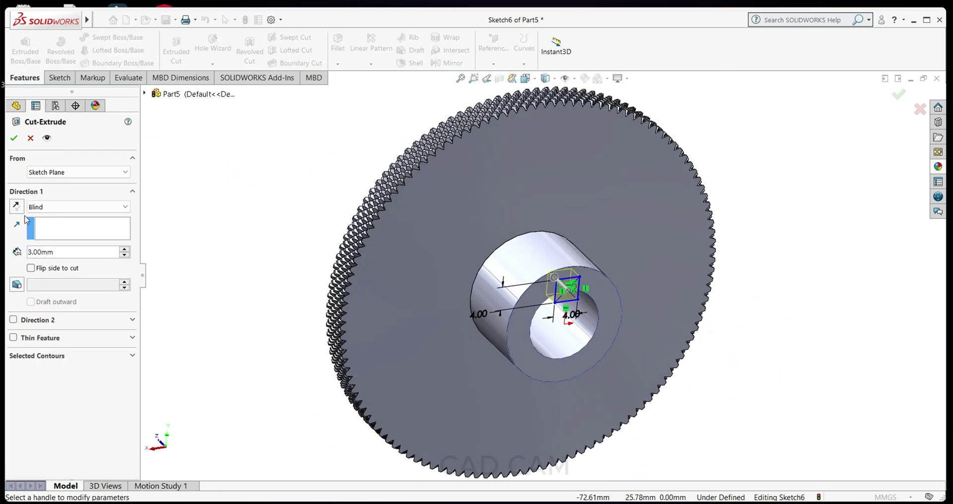
click(47, 207)
click(45, 226)
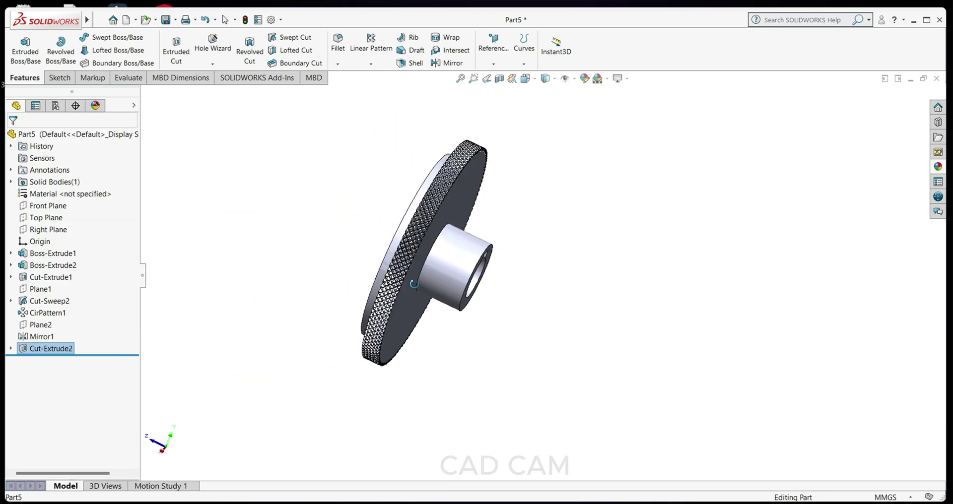
Step: Orbit the gear to inspect the keyway through the bore
mouse_move(409, 281)
middle_down()
mouse_move(366, 244)
mouse_move(341, 270)
mouse_move(336, 210)
mouse_move(357, 269)
mouse_move(338, 276)
mouse_move(374, 260)
mouse_move(366, 218)
mouse_move(278, 275)
mouse_move(365, 259)
mouse_move(294, 276)
mouse_move(365, 328)
mouse_move(447, 335)
mouse_move(1, 155)
middle_up()
scroll(574, 262, down, 2)
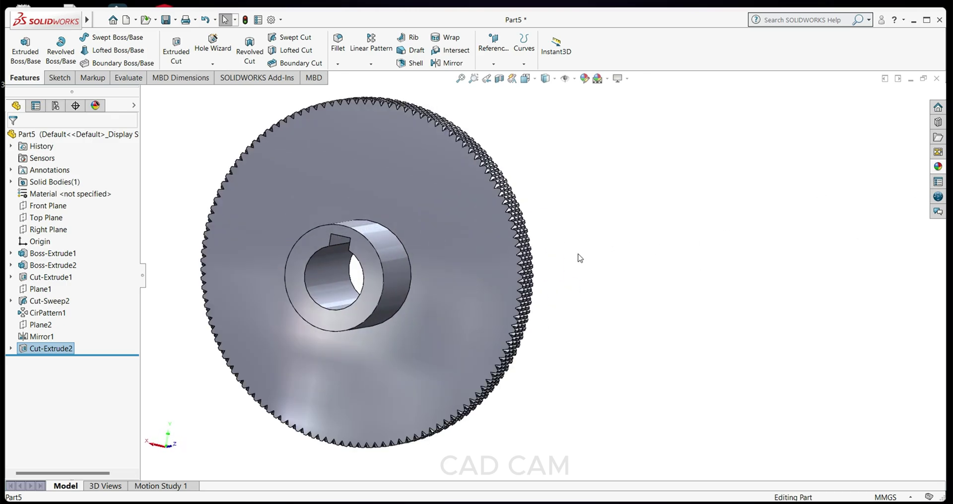
scroll(544, 287, up, 1)
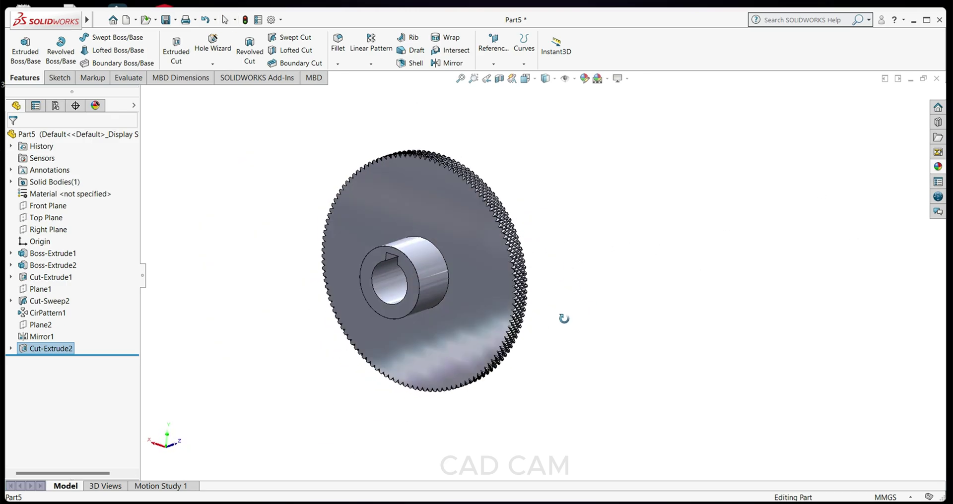
middle_drag(557, 320, 397, 258)
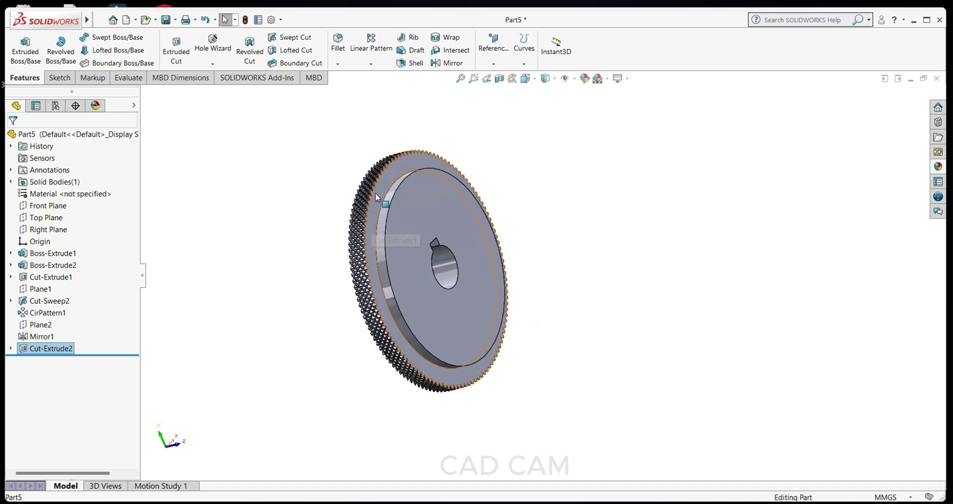
middle_drag(439, 262, 495, 354)
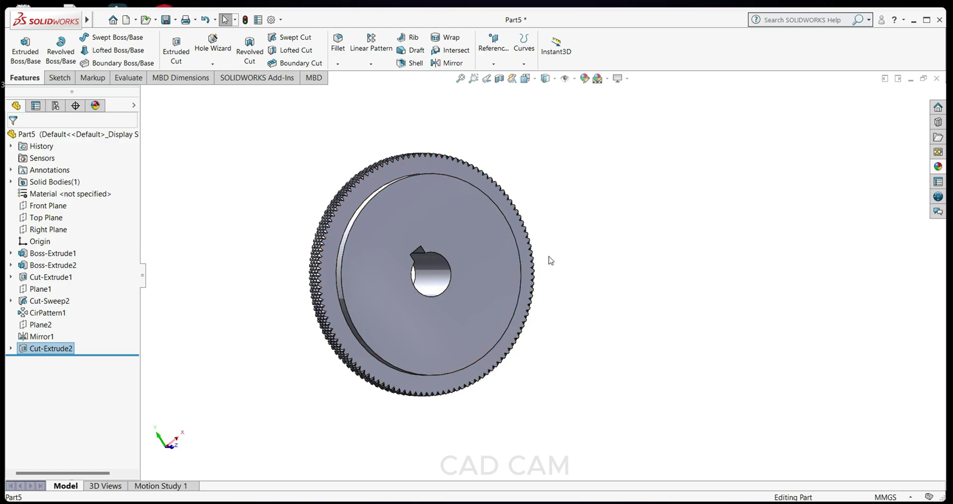
middle_drag(687, 334, 476, 311)
scroll(494, 292, down, 2)
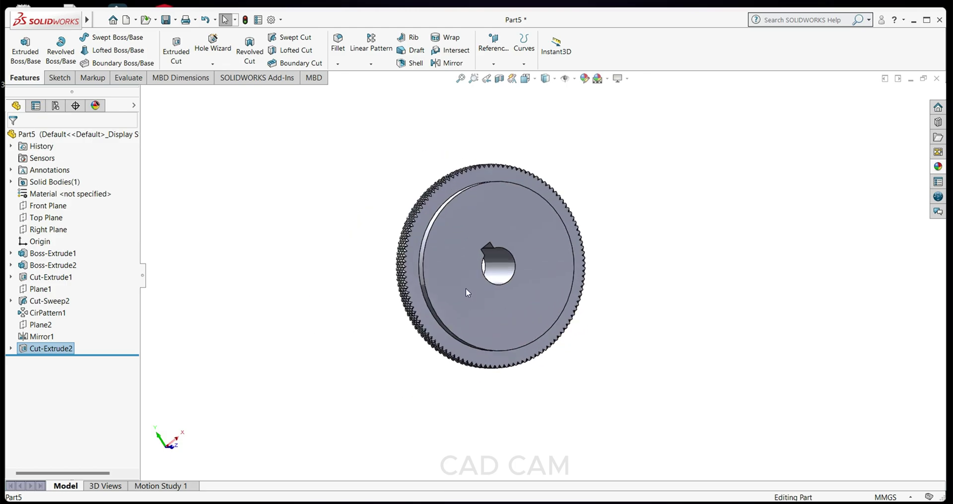
Step: Apply the Metal > Chrome 'chromium plate' appearance to the gear
click(939, 168)
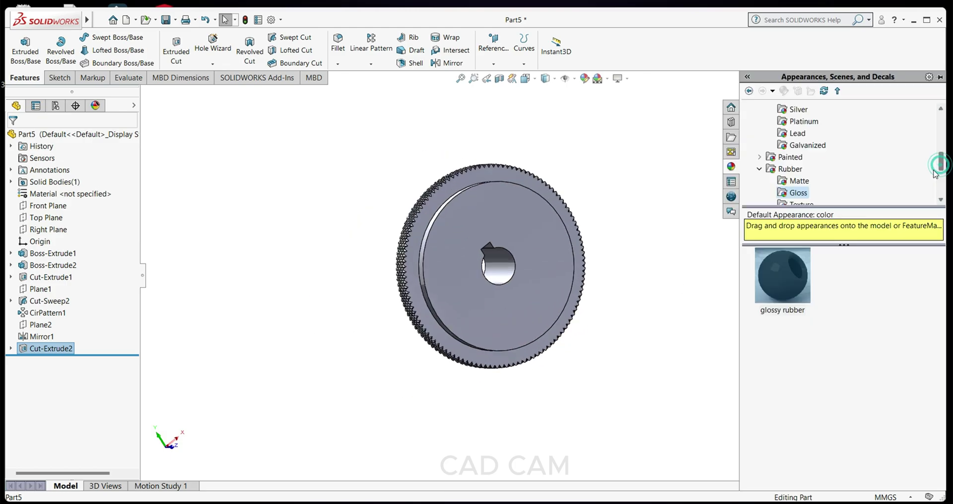
scroll(771, 132, up, 3)
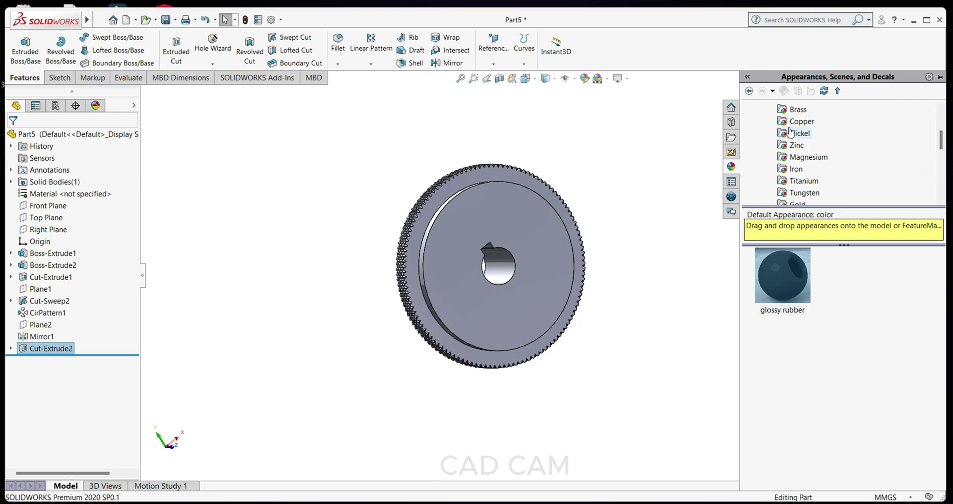
scroll(792, 133, up, 2)
click(761, 121)
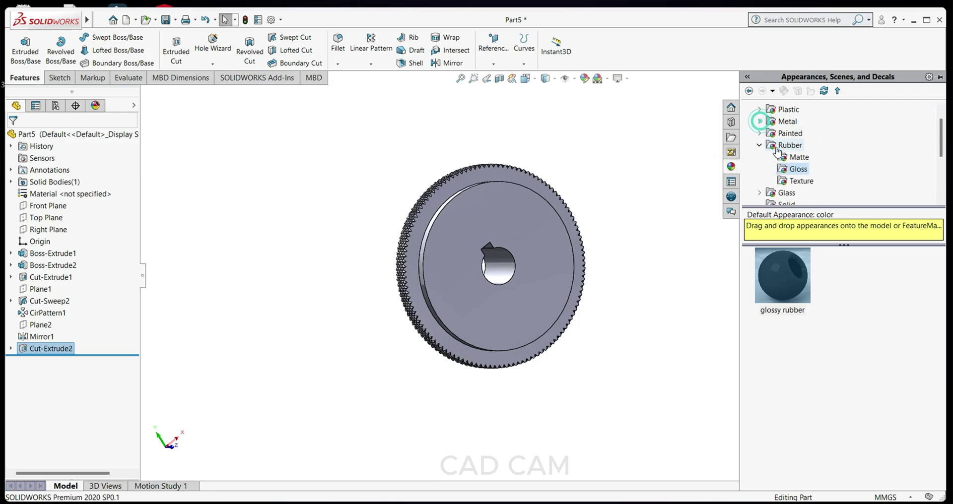
click(760, 121)
click(802, 133)
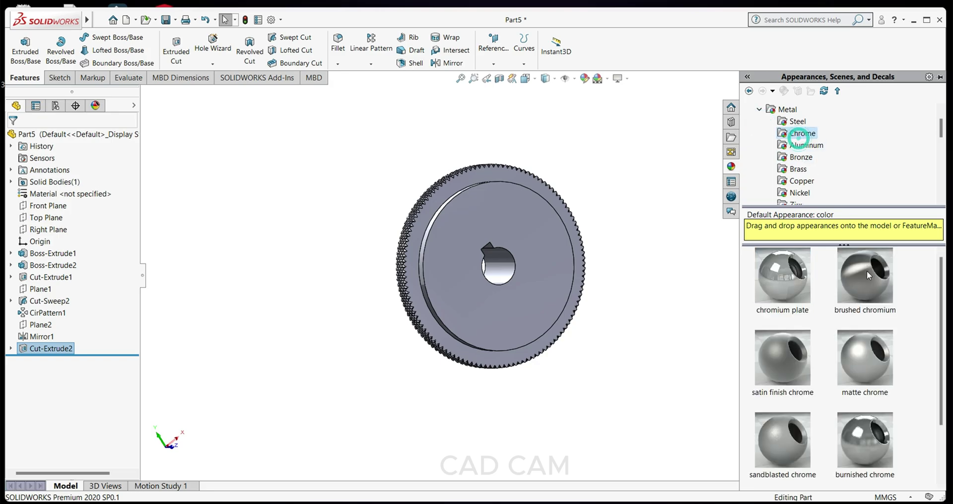
double_click(790, 285)
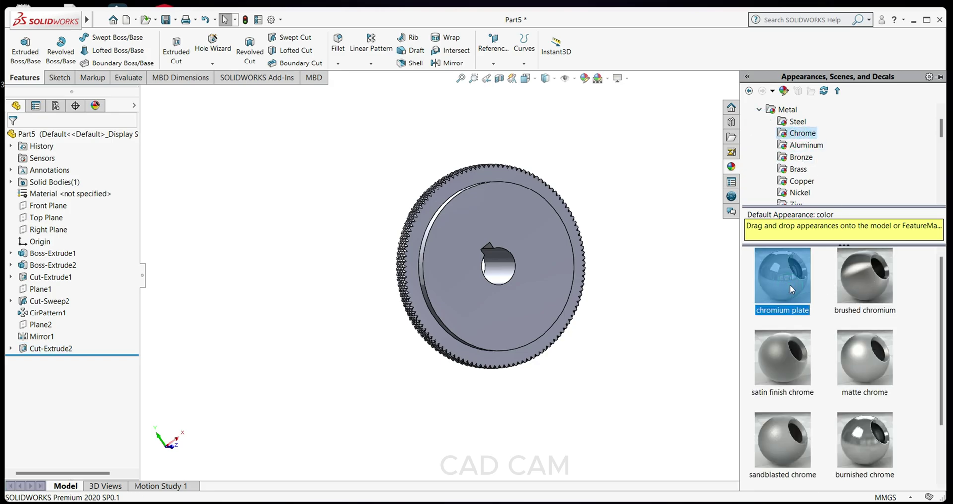
Step: Apply a new lighting scene and check the chrome look
click(607, 79)
click(623, 105)
mouse_move(579, 260)
middle_down()
mouse_move(582, 243)
mouse_move(563, 236)
mouse_move(446, 314)
mouse_move(547, 336)
middle_up()
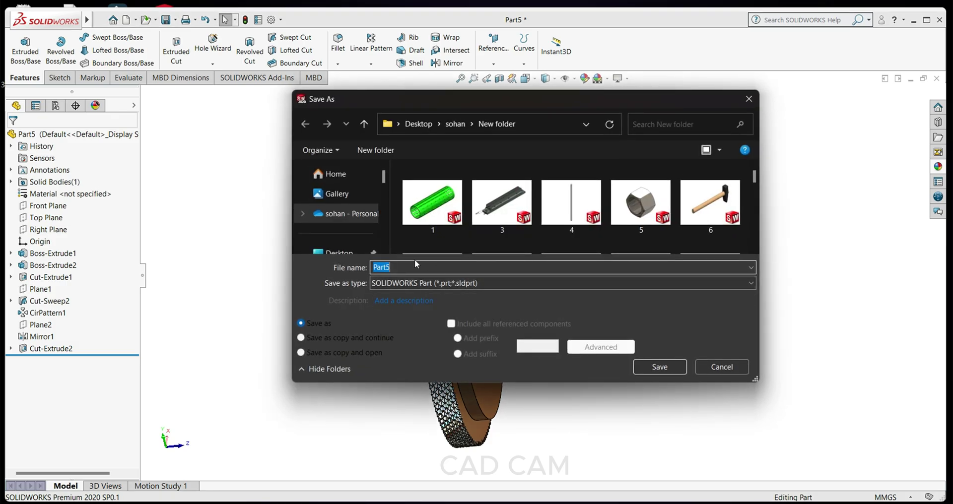
Step: Save the wheel as a new file 'part 30' instead of overwriting Part5
key(Return)
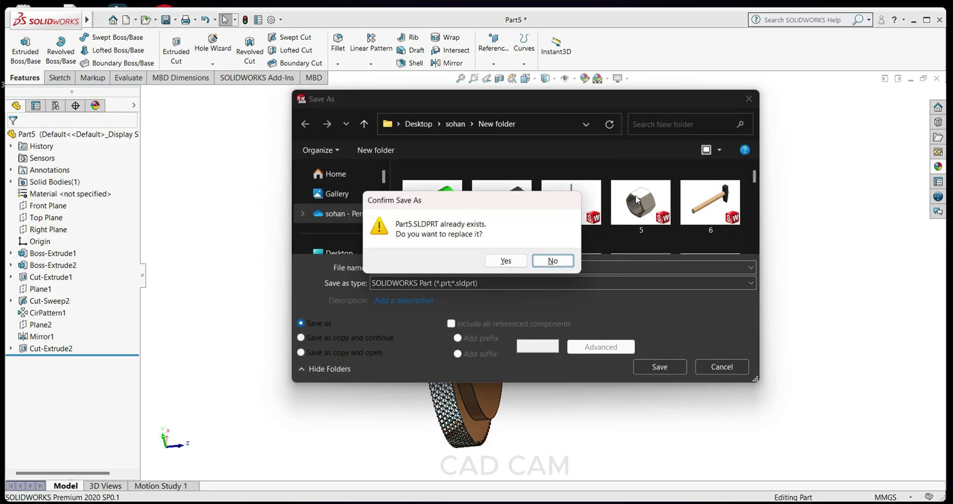
click(553, 263)
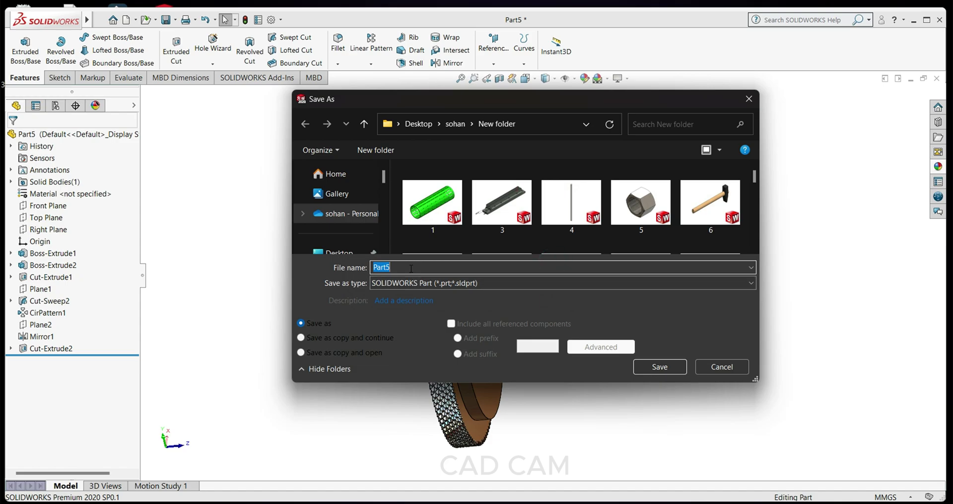
text(part)
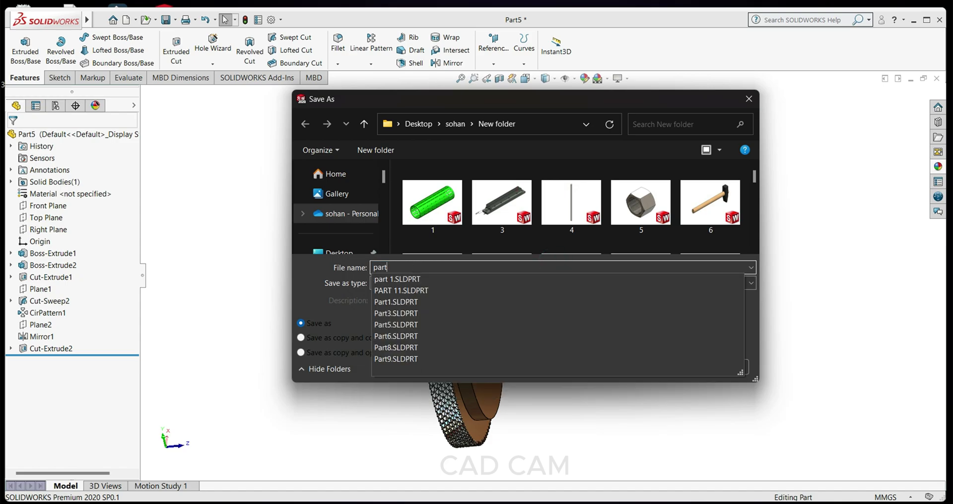
text( 30)
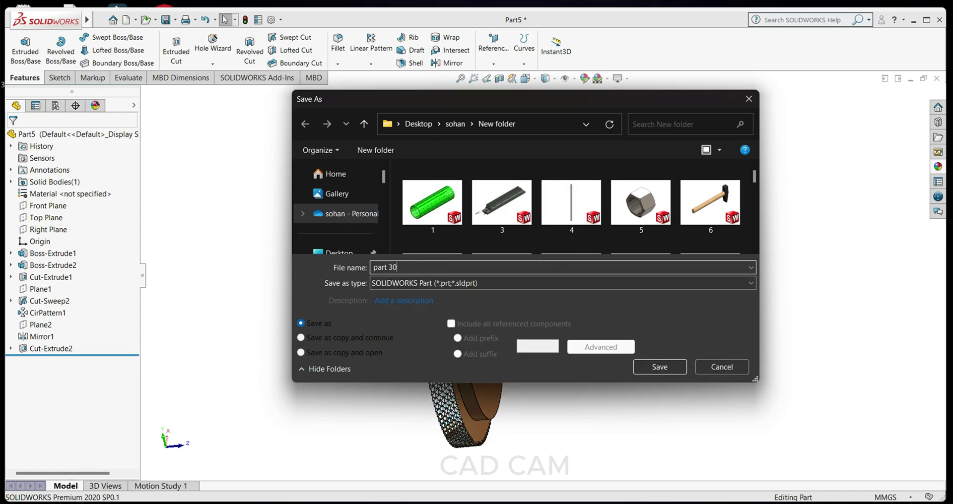
key(Return)
middle_drag(528, 347, 528, 324)
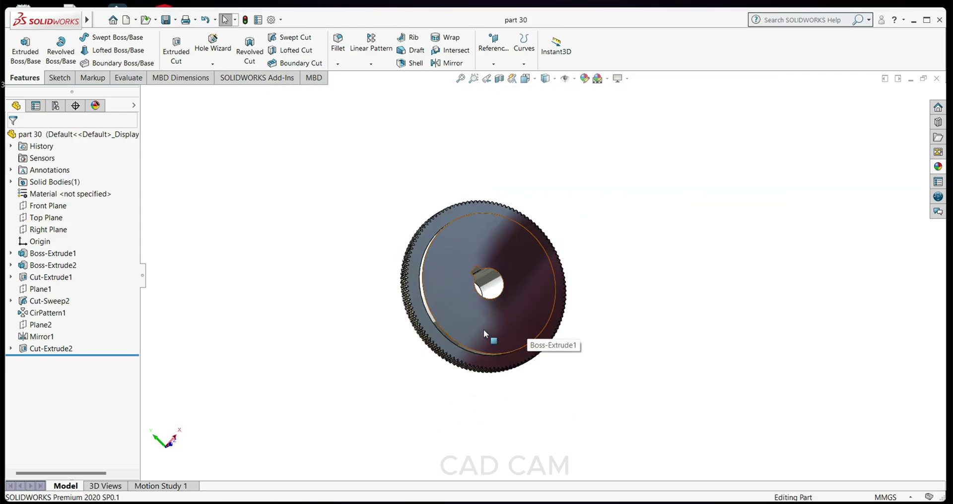
Step: Create a new empty part document
key(ctrl+n)
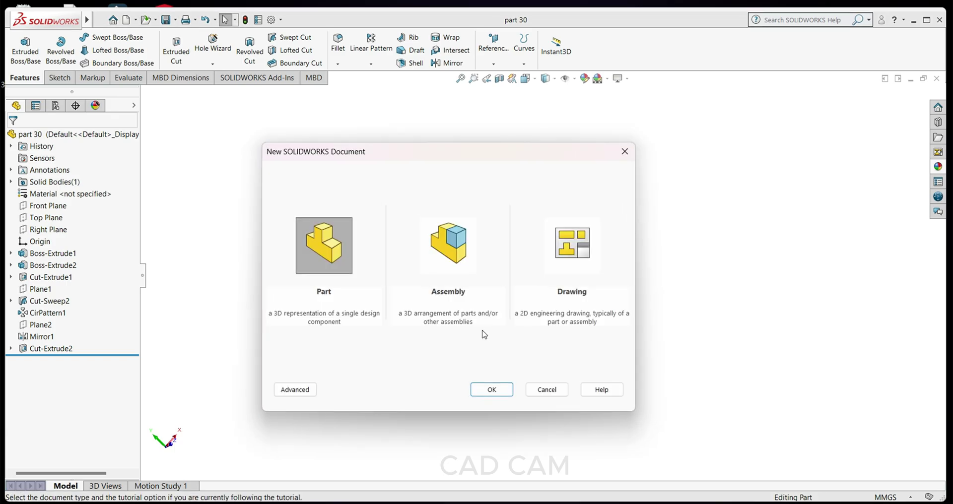
click(513, 392)
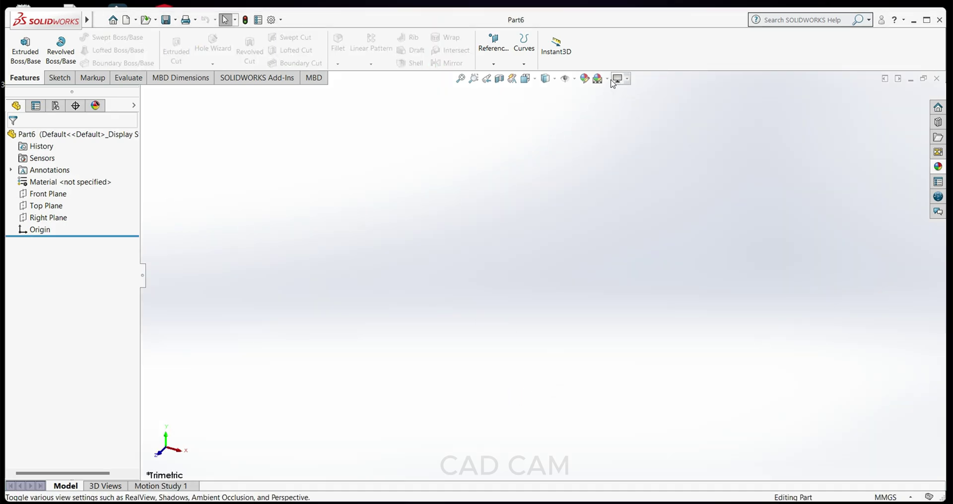
click(614, 80)
click(614, 117)
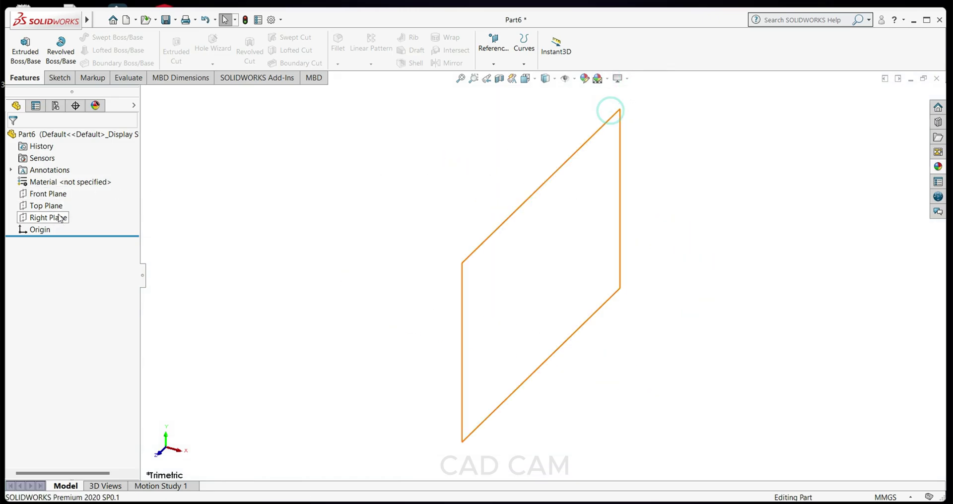
Step: Sketch a circle centred on the origin on the Front Plane
click(47, 194)
click(67, 181)
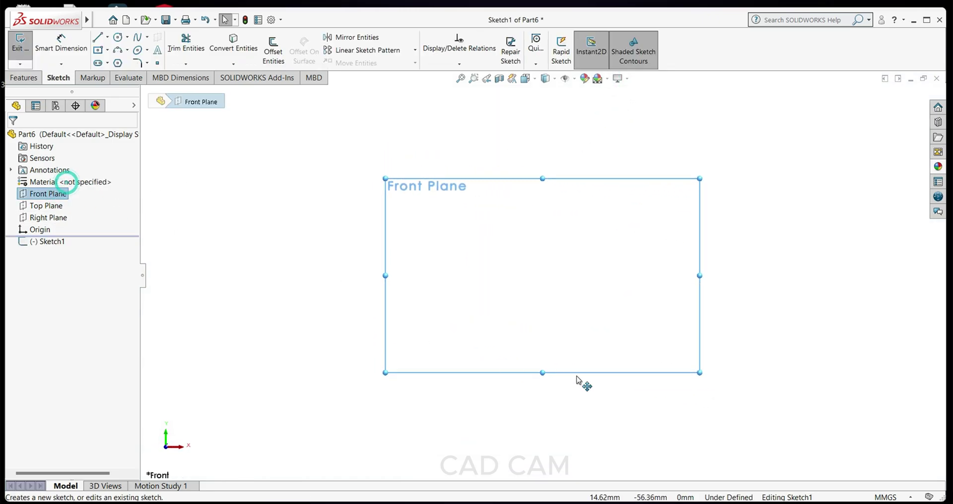
click(118, 37)
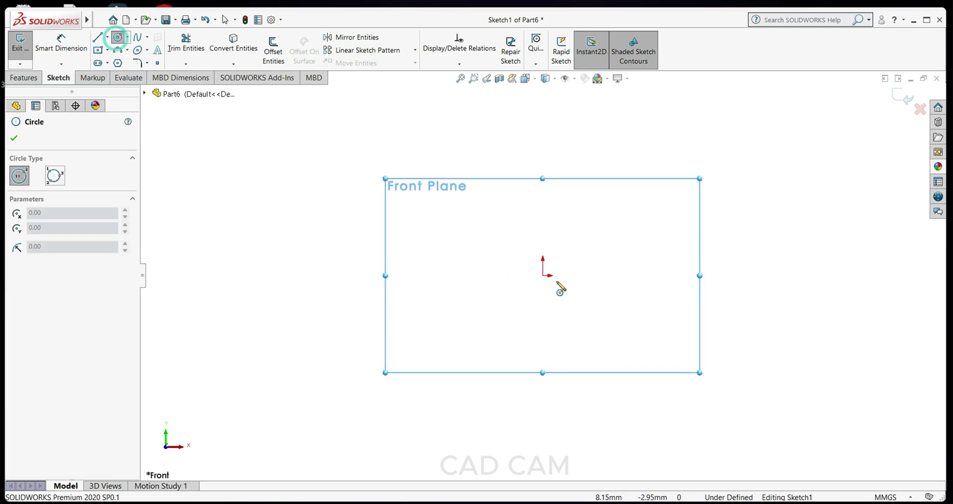
click(543, 276)
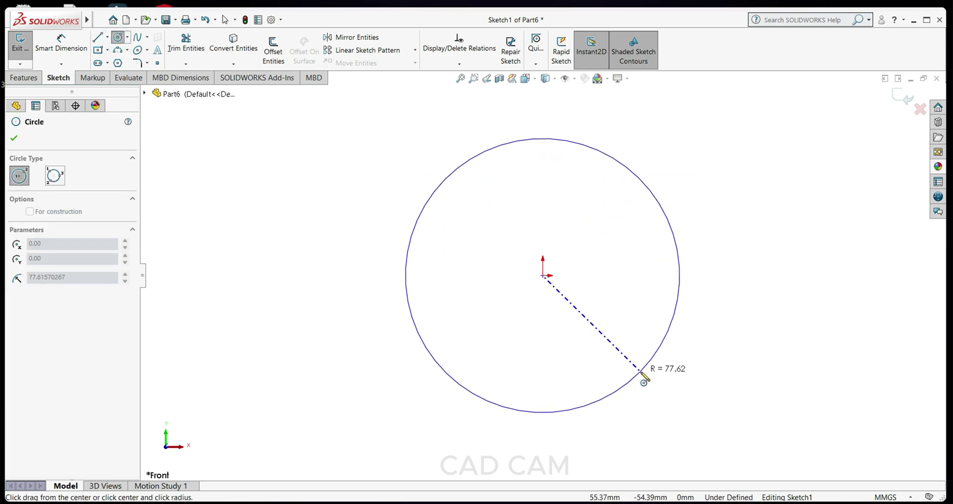
click(641, 372)
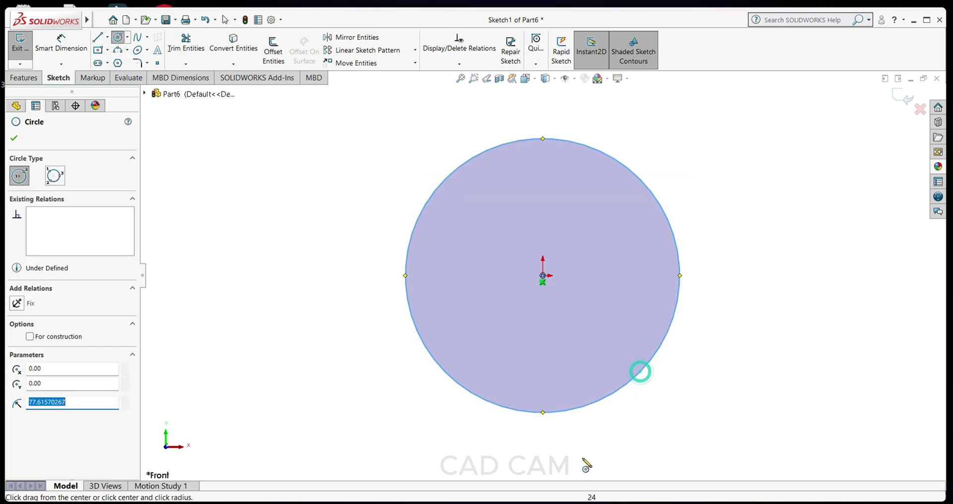
Step: Dimension the sketch circle to a 65 mm diameter
click(14, 139)
click(58, 48)
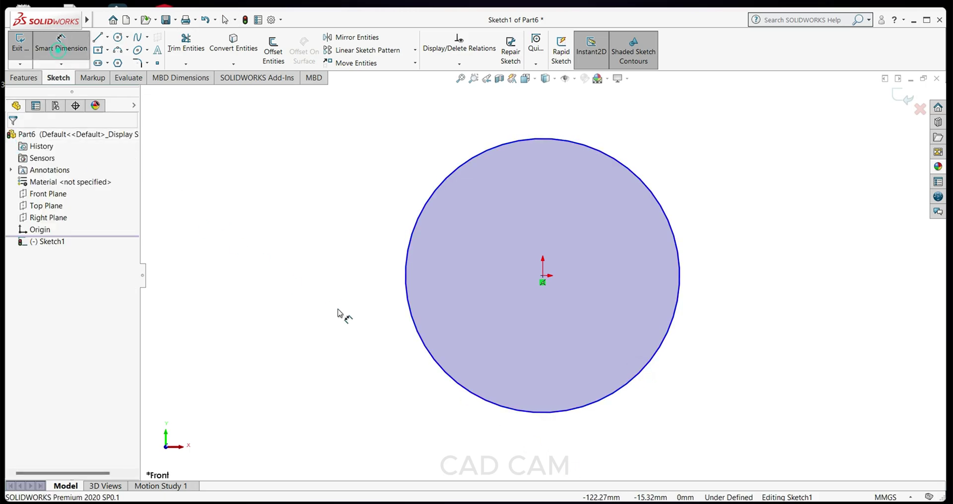
click(411, 319)
click(321, 295)
text(65)
key(Return)
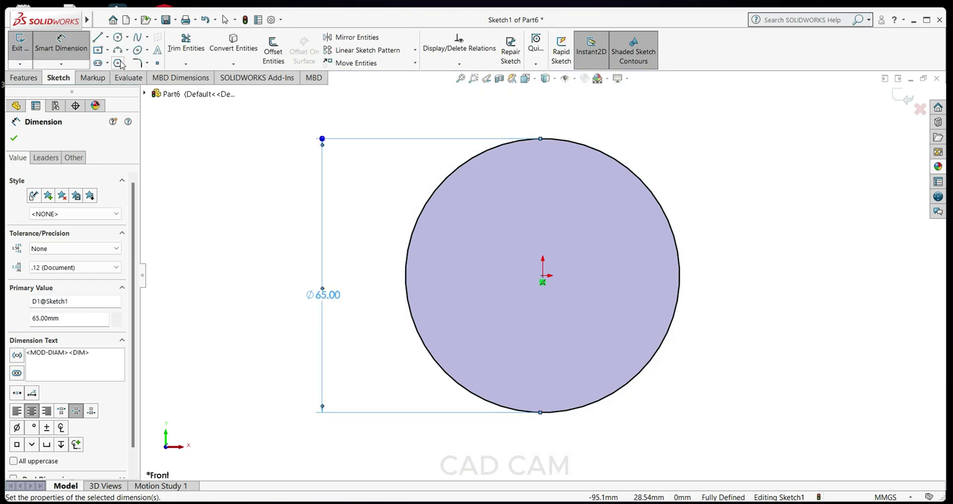
Step: Draw a second circle centred on the origin and dimension it to 53.8 mm diameter
click(117, 38)
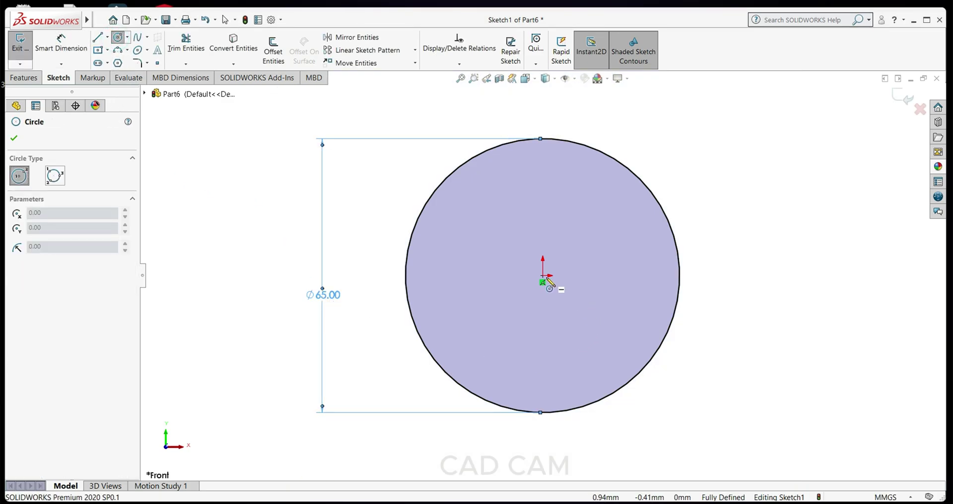
drag(546, 279, 590, 370)
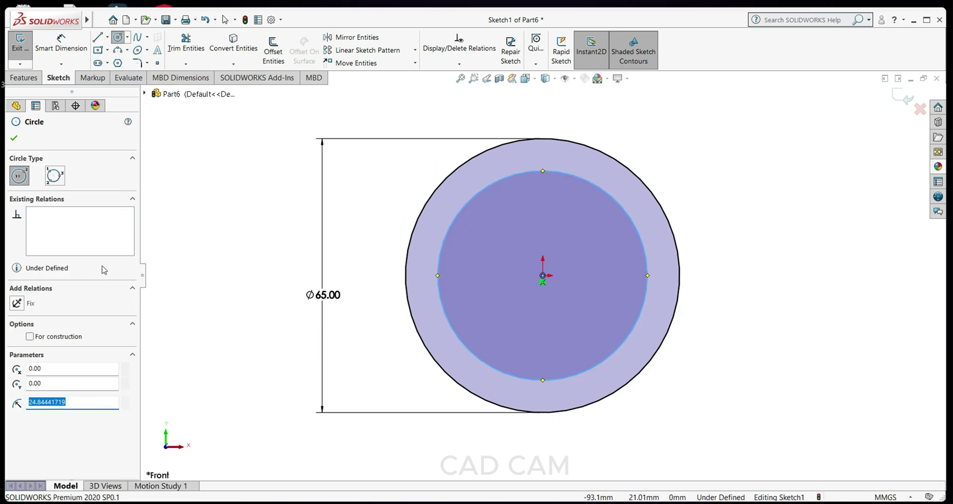
click(14, 139)
click(60, 43)
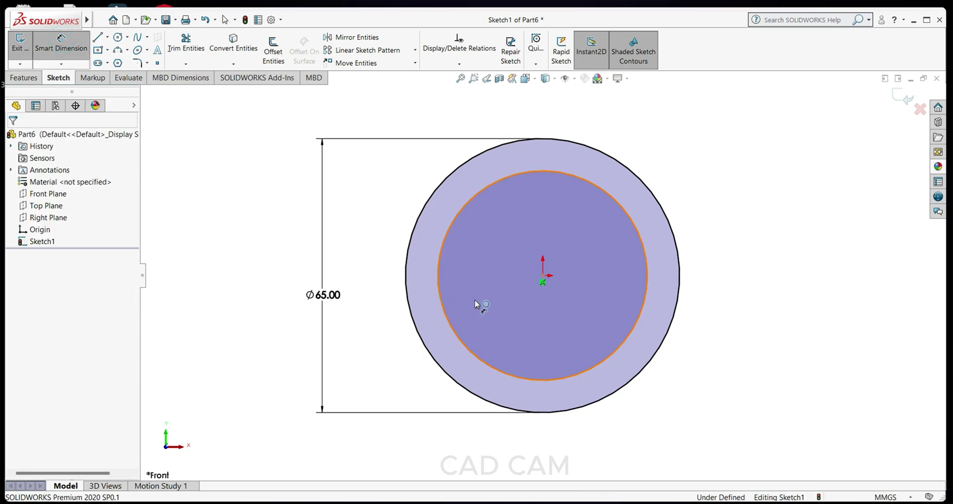
click(505, 306)
click(718, 308)
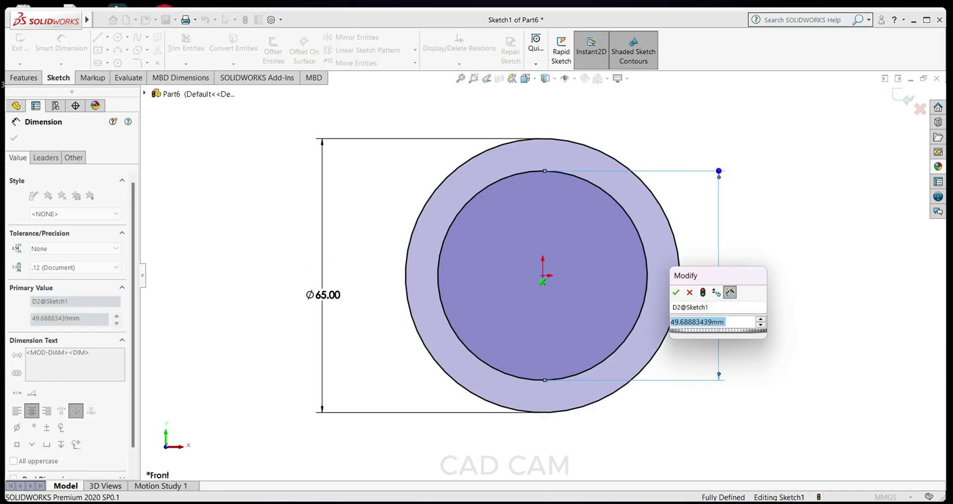
text(53)
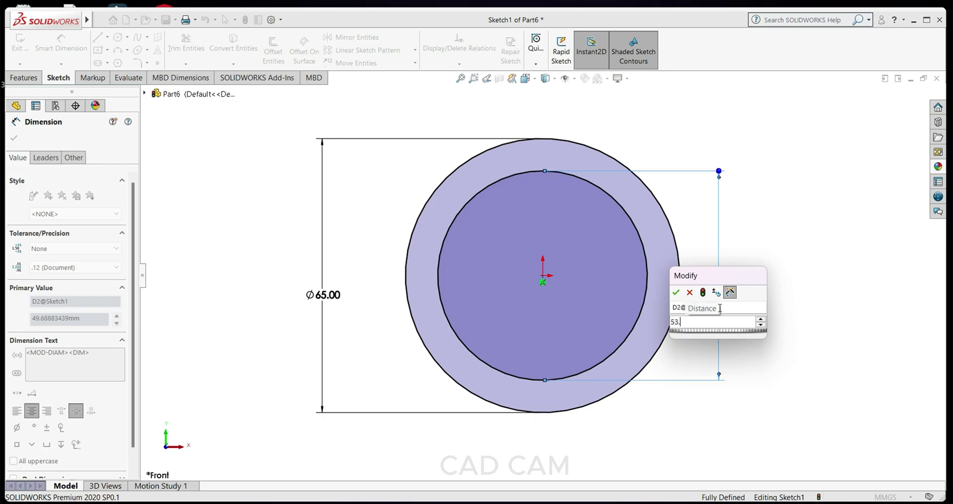
text(.8)
key(Return)
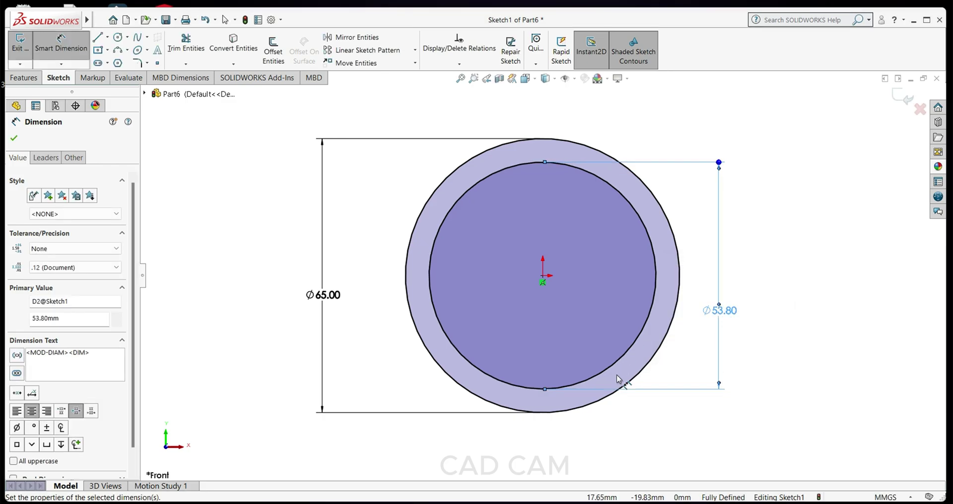
click(14, 138)
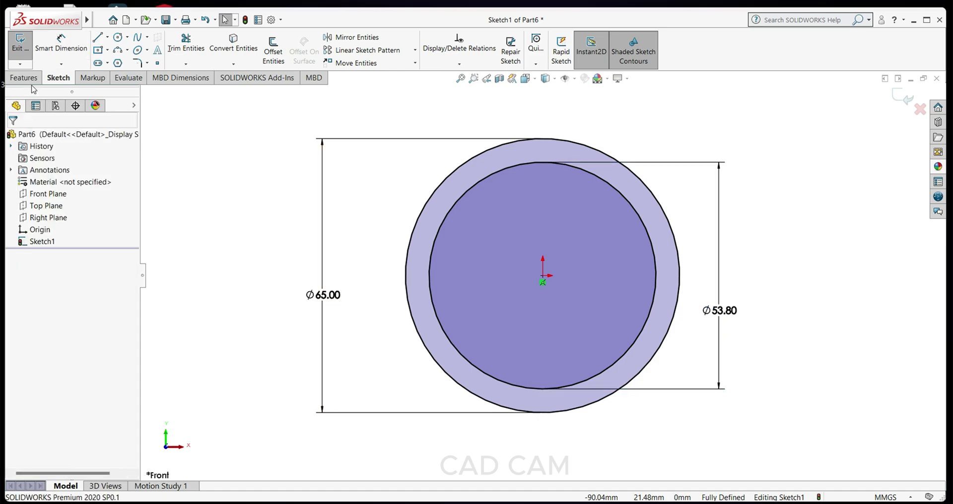
click(34, 78)
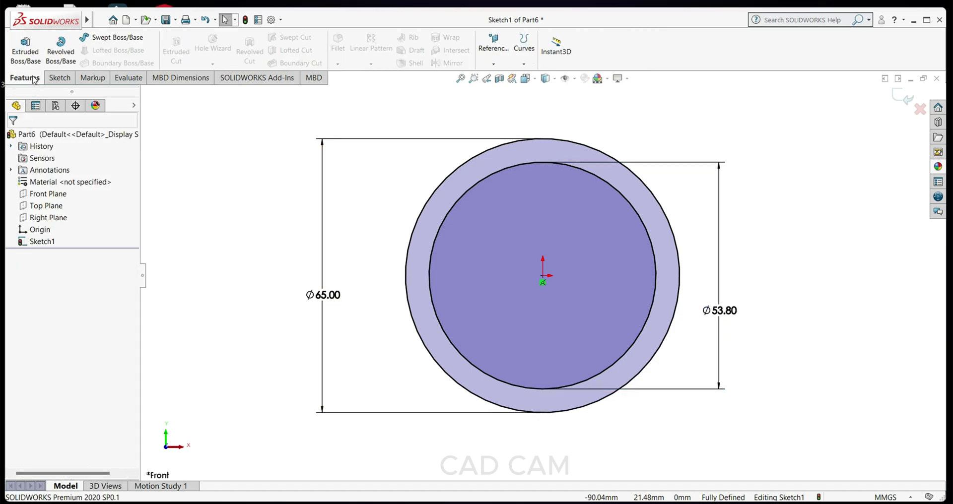
Step: Extrude the two-circle sketch 3 mm deep into the Boss-Extrude1 ring, viewed front-on
click(23, 64)
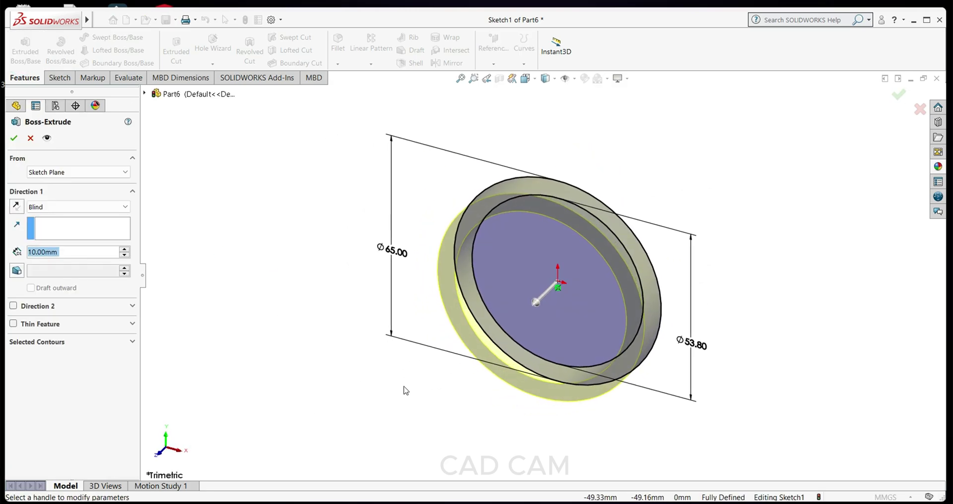
text(3)
key(Return)
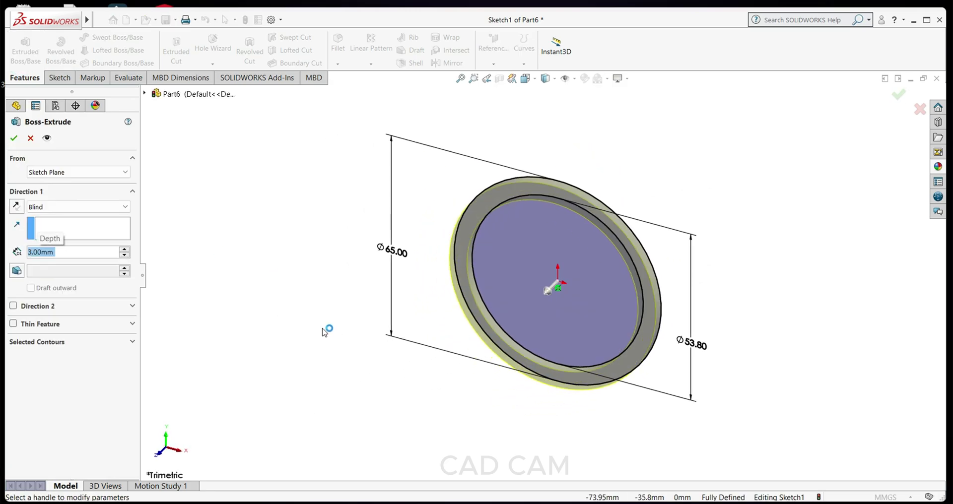
click(13, 138)
middle_drag(494, 298, 623, 277)
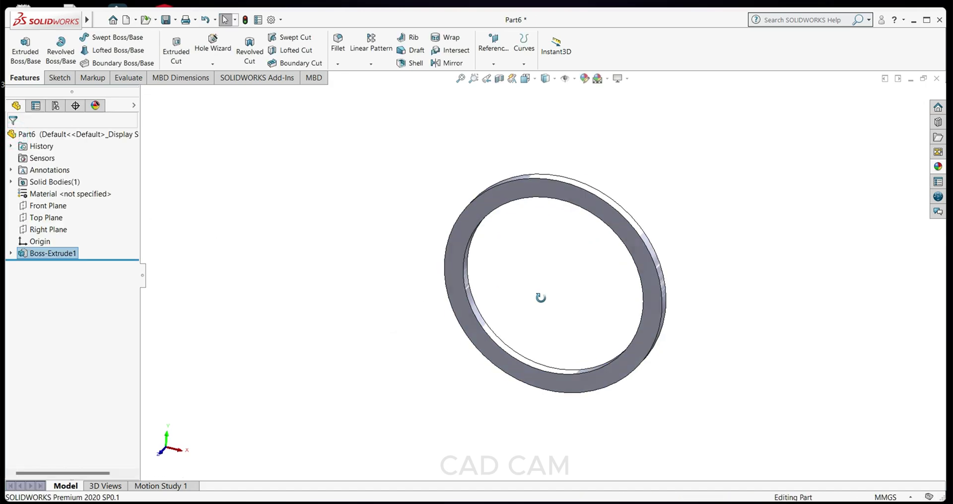
mouse_move(557, 351)
middle_down()
mouse_move(630, 245)
mouse_move(545, 339)
middle_up()
key(ctrl+1)
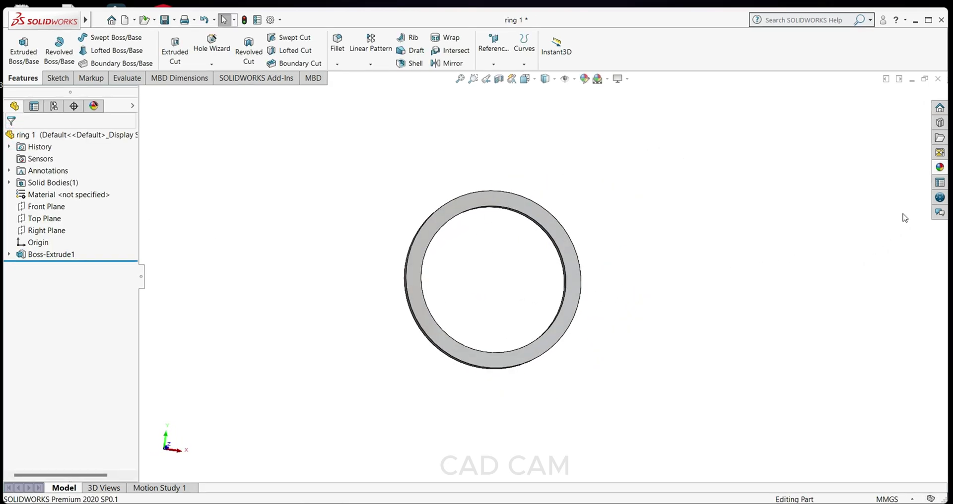
Step: Apply the cream soft touch plastic appearance from the plastics library onto the ring
click(937, 168)
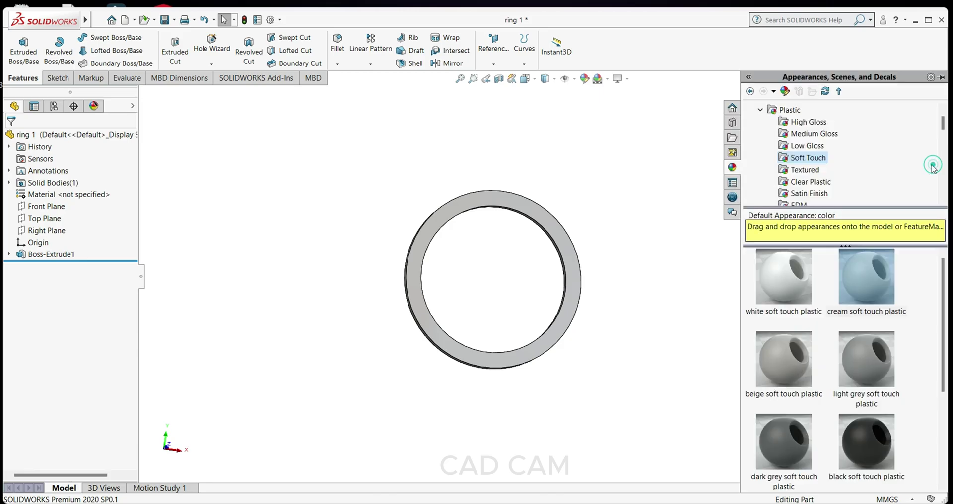
click(761, 110)
click(761, 110)
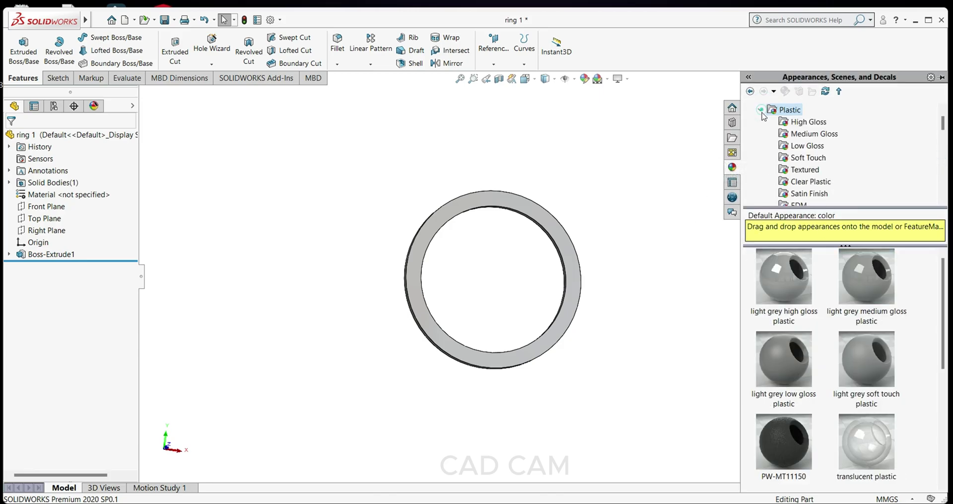
click(806, 158)
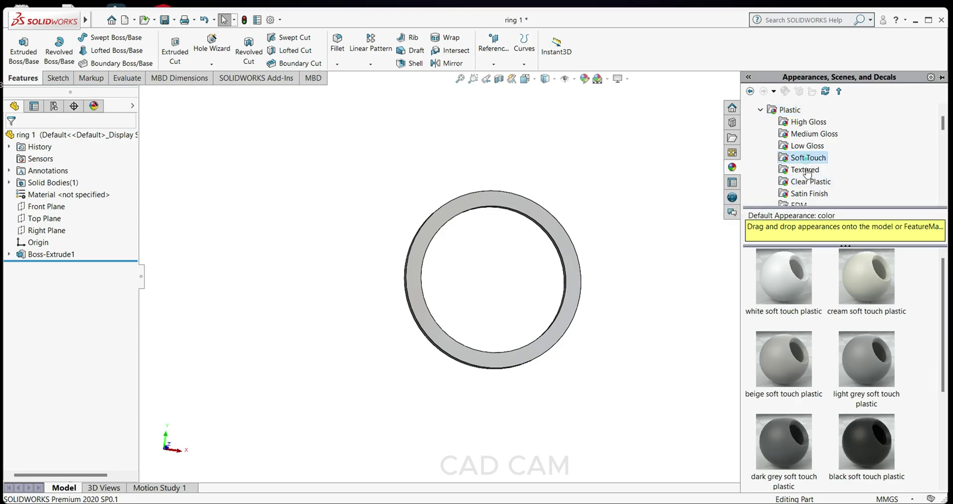
click(866, 288)
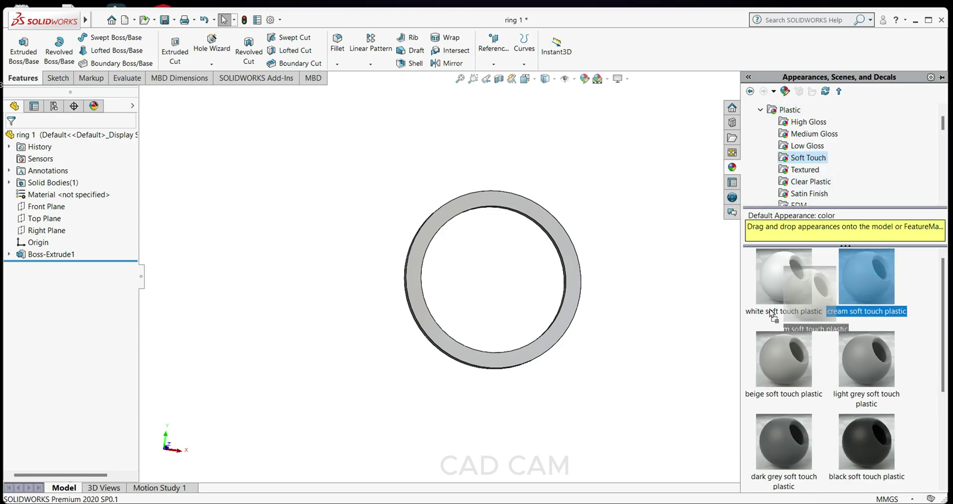
drag(865, 287, 566, 312)
click(578, 309)
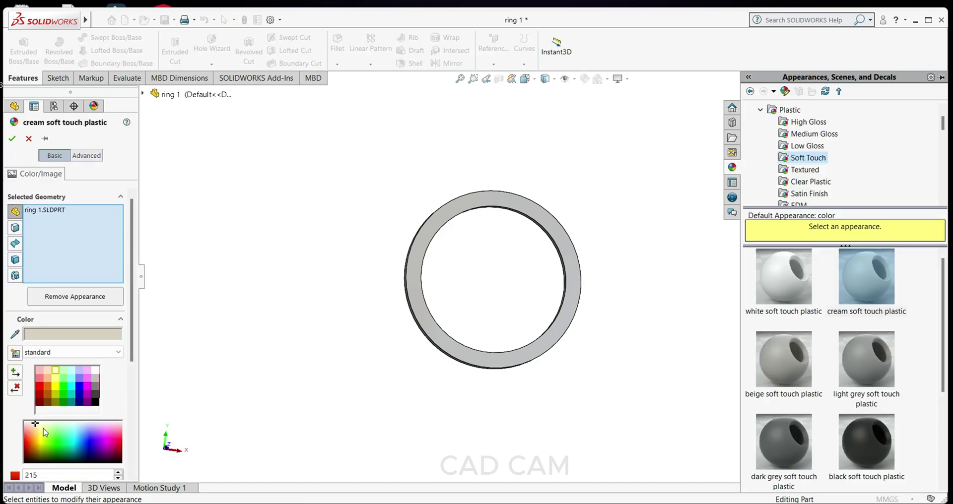
Step: Add the remaining ring faces to the selection, keep the light yellow tint, and confirm
middle_drag(229, 387, 237, 353)
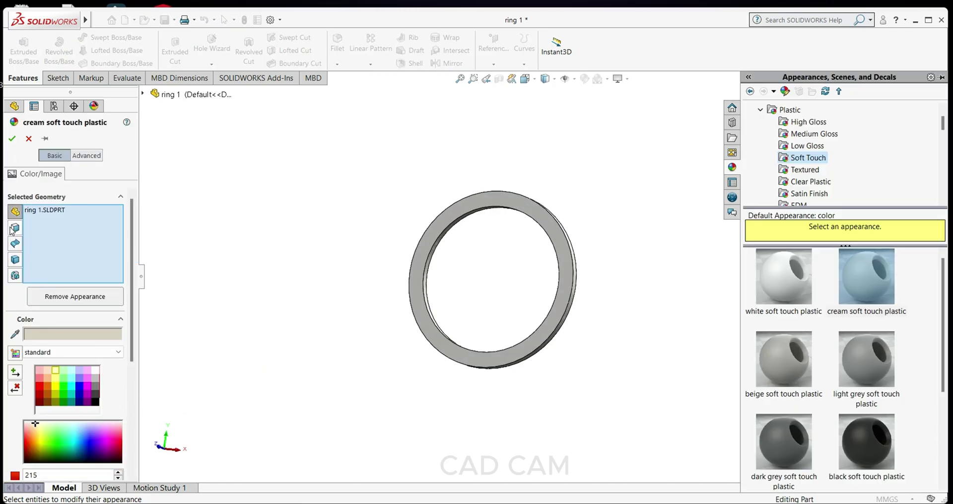
click(412, 294)
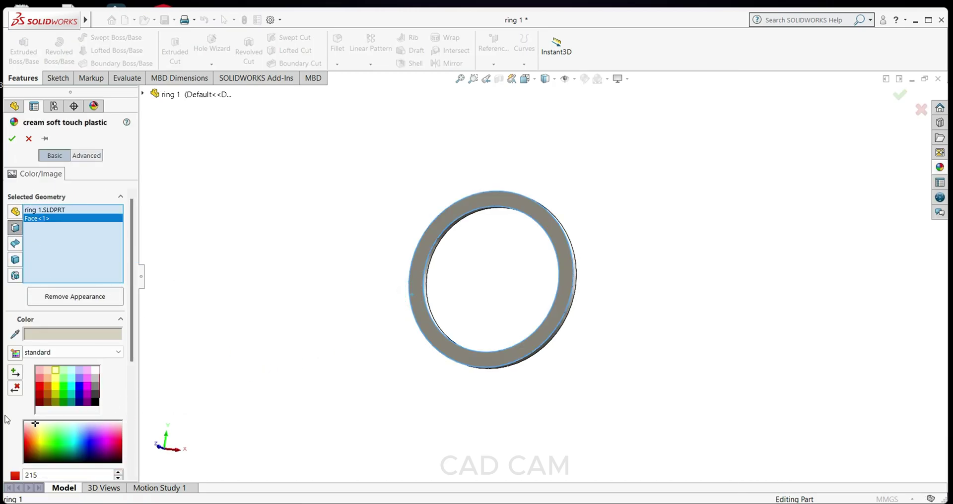
click(54, 371)
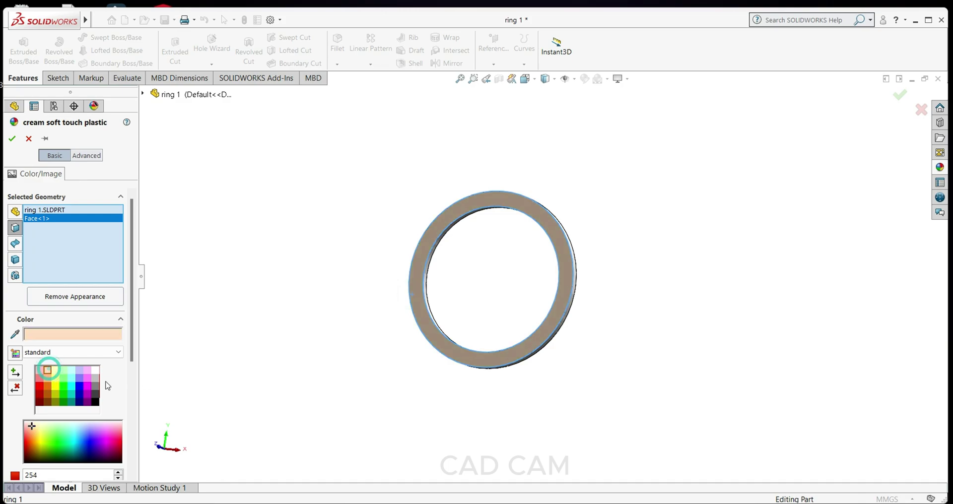
click(56, 372)
mouse_move(315, 354)
middle_down()
mouse_move(472, 378)
mouse_move(414, 310)
middle_up()
scroll(460, 355, down, 3)
click(447, 349)
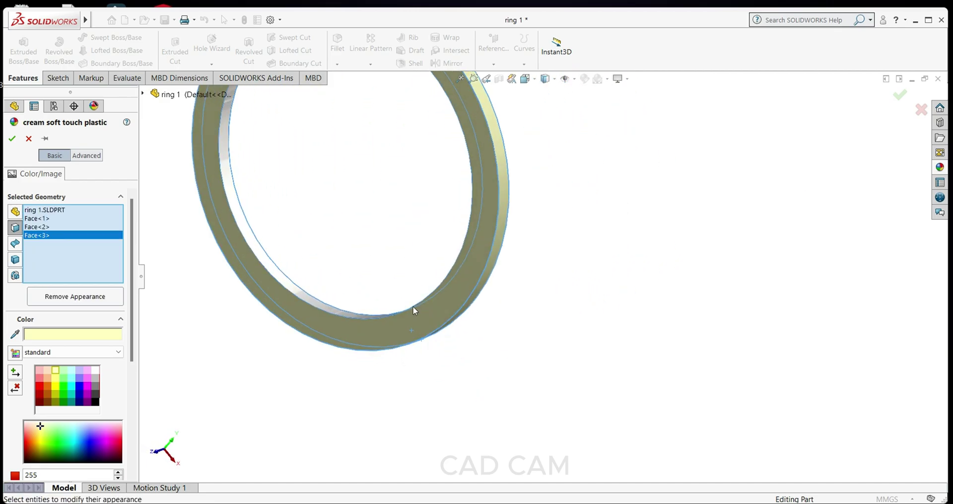
click(332, 311)
scroll(330, 309, up, 3)
middle_drag(330, 308, 390, 330)
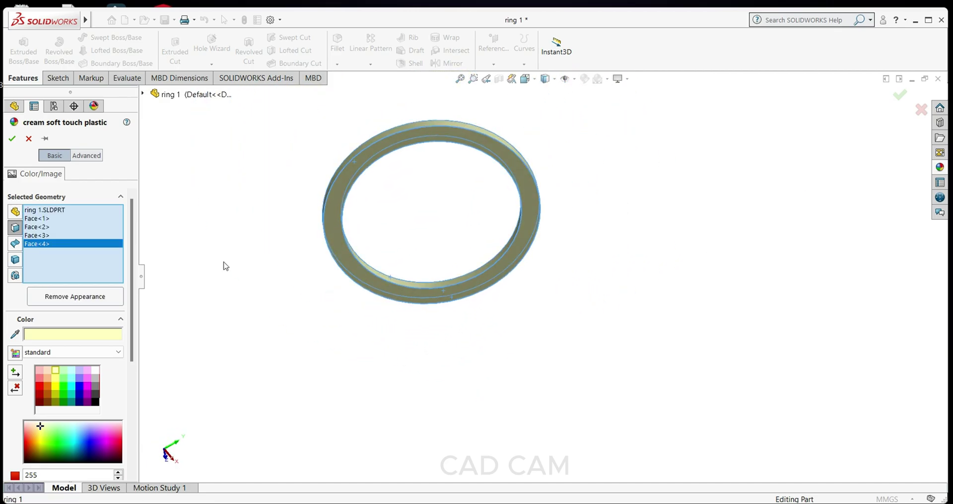
click(12, 138)
middle_drag(318, 164, 443, 272)
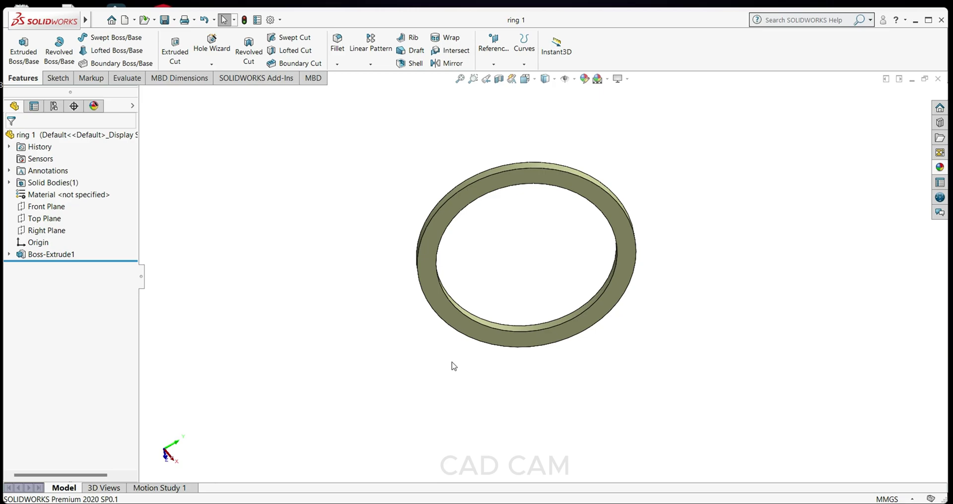
Step: Create a new assembly document, browse to the ring 1 part, and place it in the graphics area
key(ctrl+n)
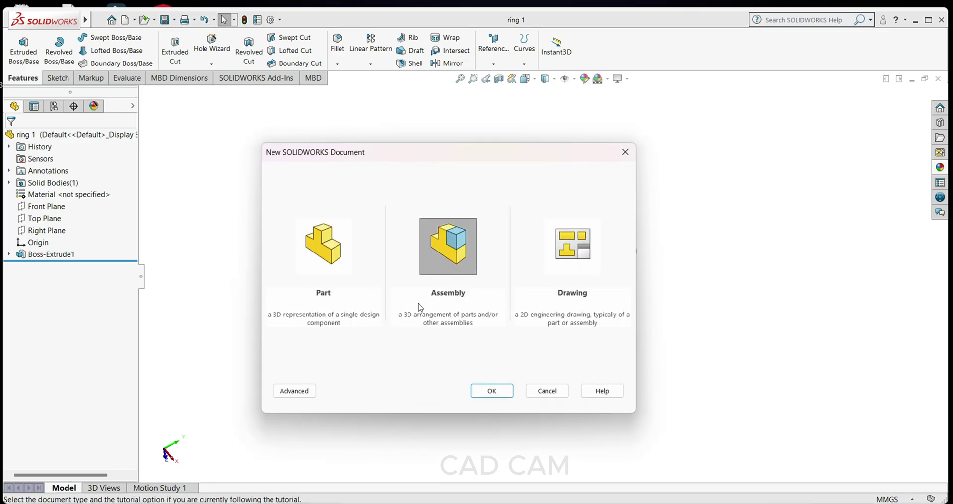
click(499, 391)
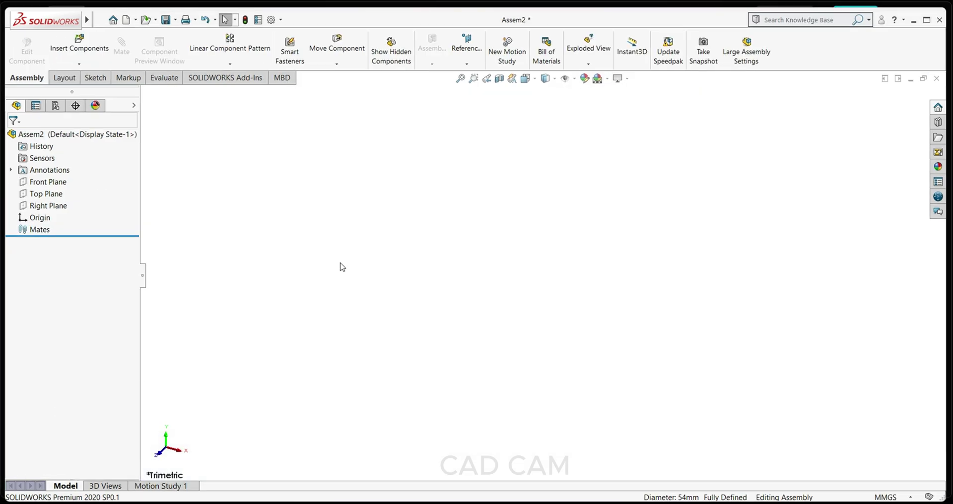
click(85, 54)
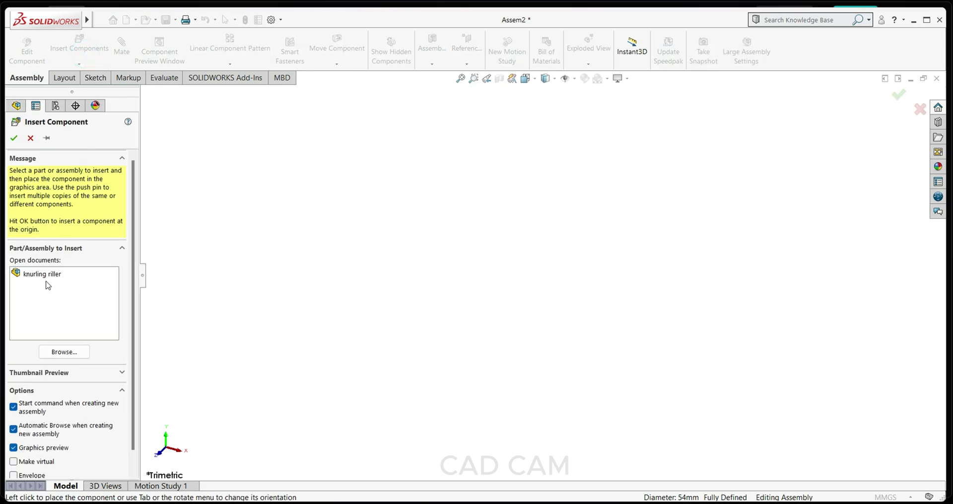
click(58, 351)
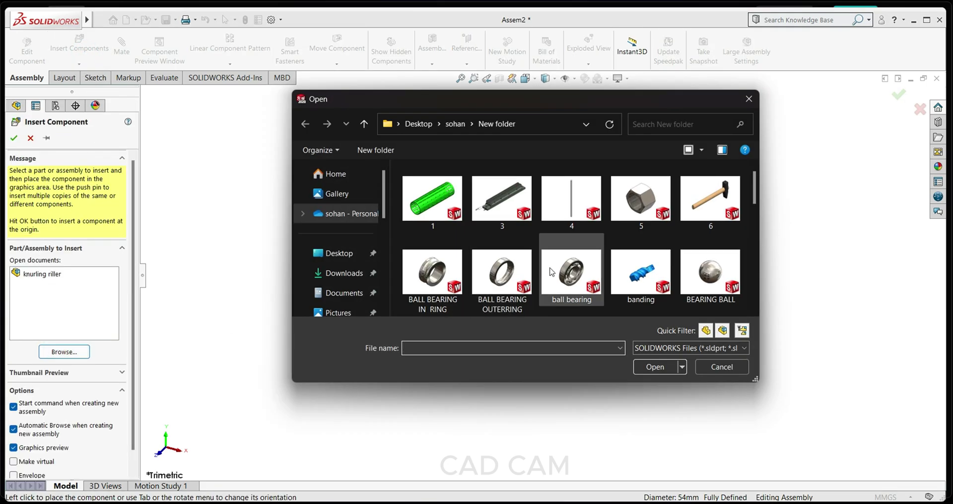
scroll(571, 268, down, 3)
mouse_move(571, 254)
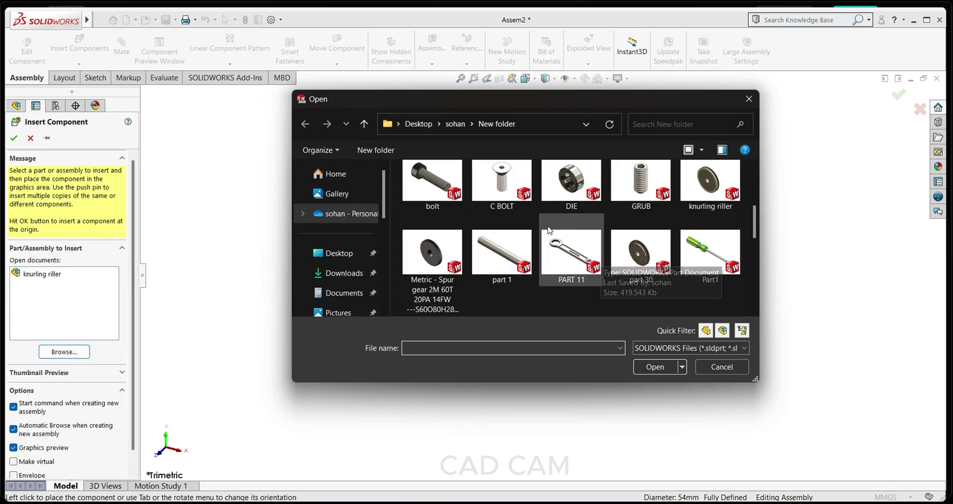
scroll(613, 248, up, 2)
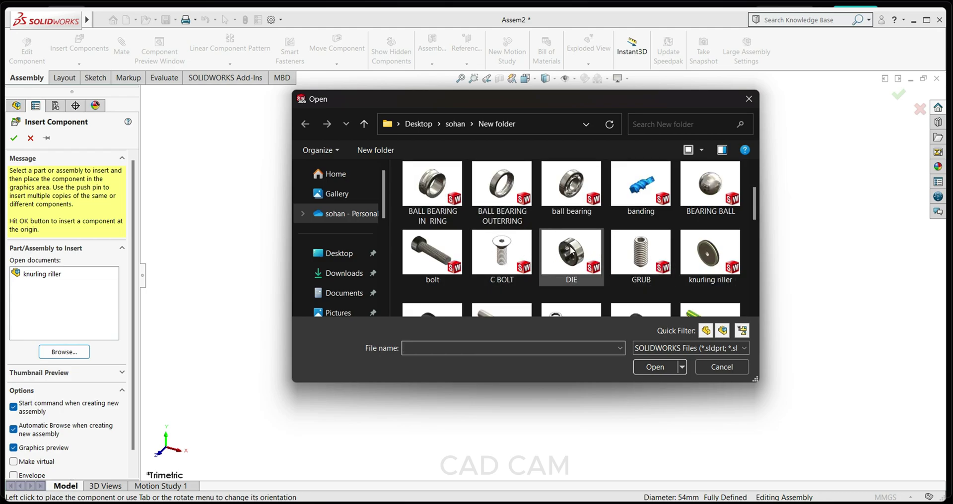
scroll(571, 253, up, 2)
scroll(533, 268, down, 3)
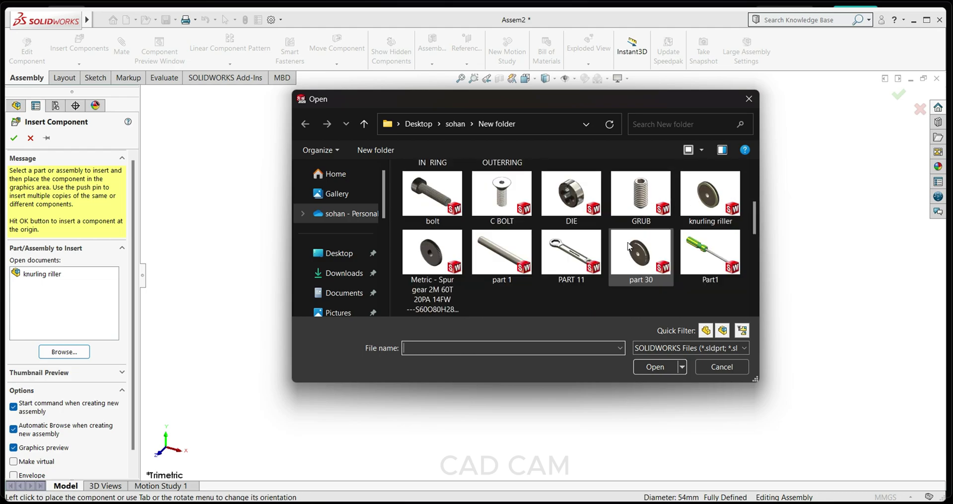
scroll(628, 246, down, 5)
click(628, 241)
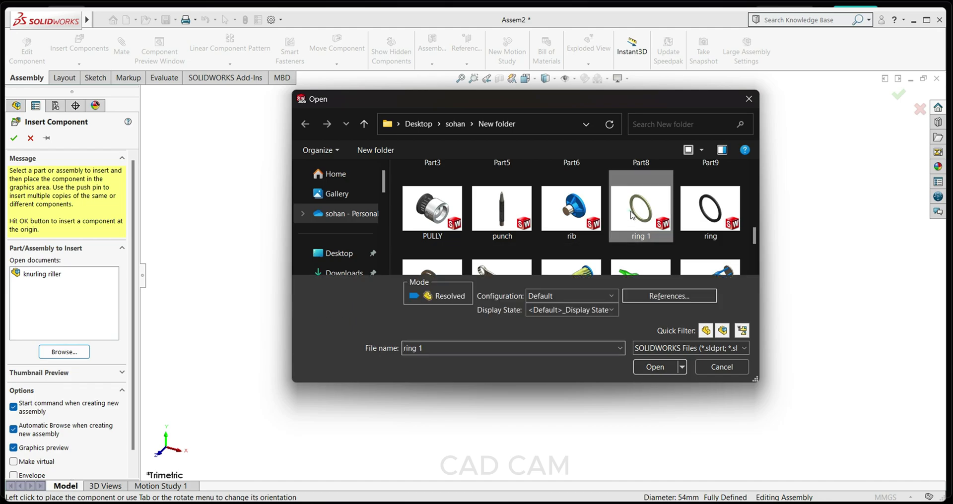
click(656, 366)
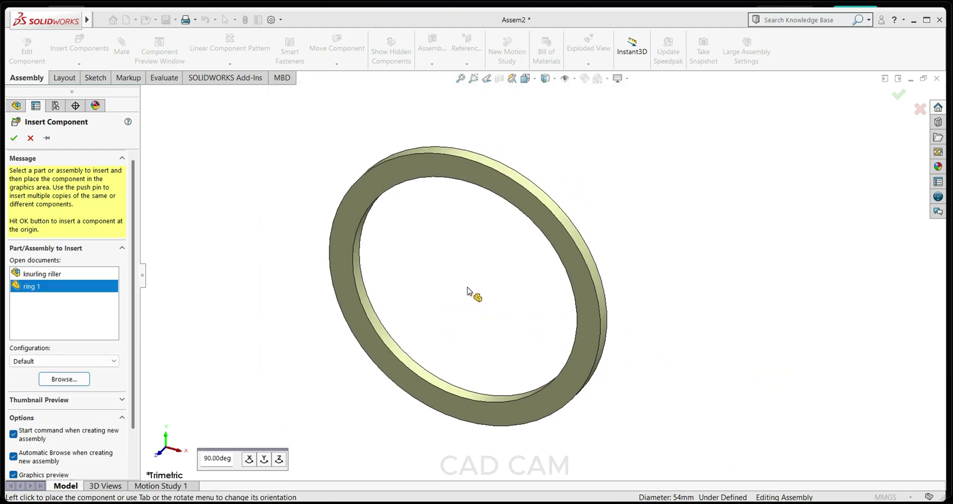
click(467, 287)
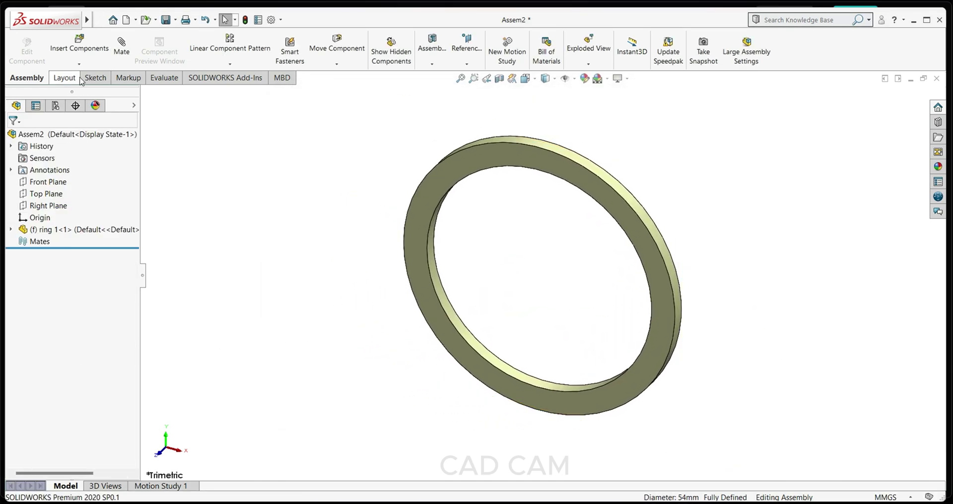
Step: Insert the part 30 knurled roller file and place it beside ring 1
click(85, 47)
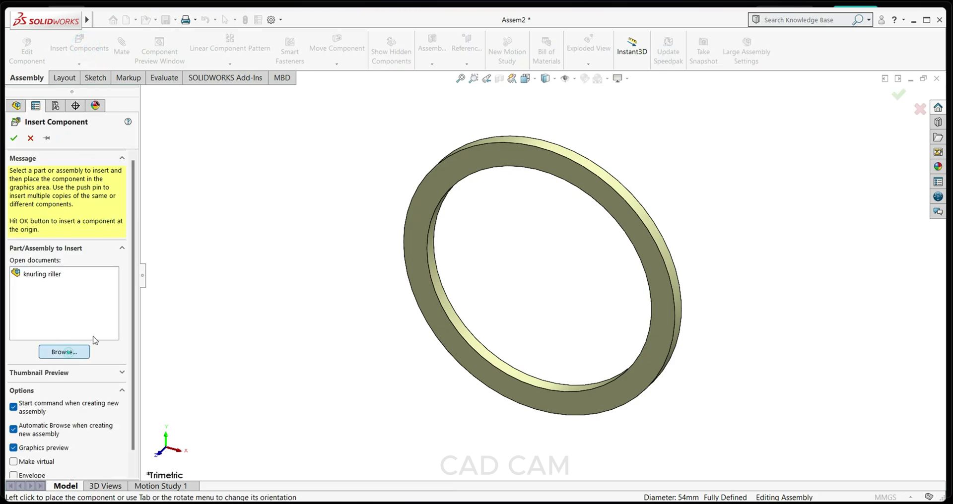
scroll(672, 228, down, 2)
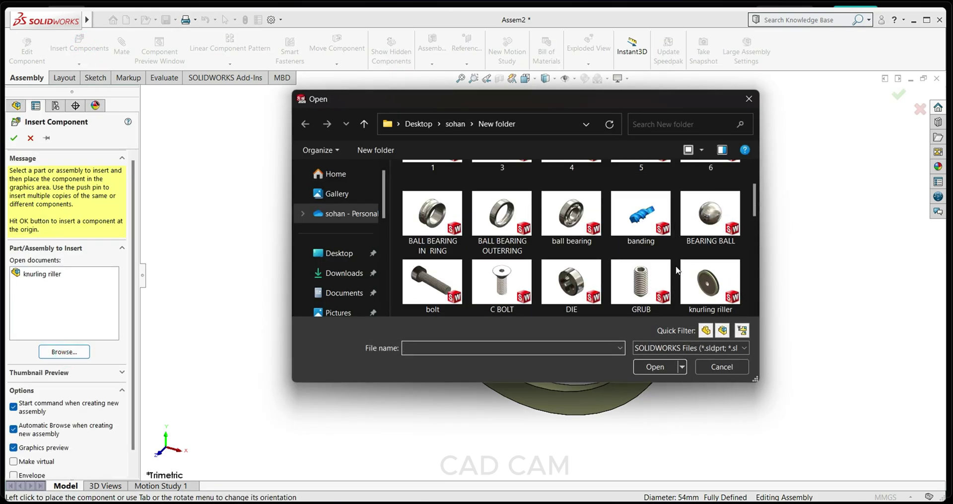
scroll(690, 269, down, 5)
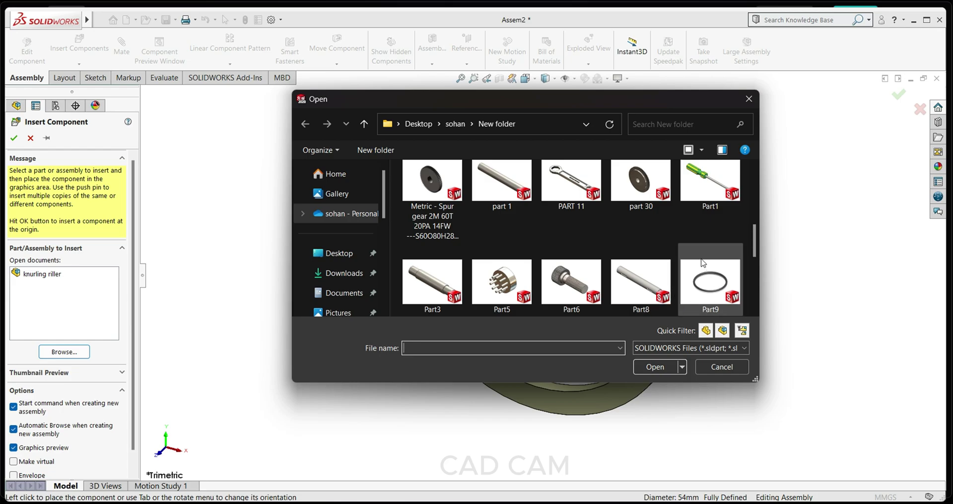
click(660, 187)
click(661, 367)
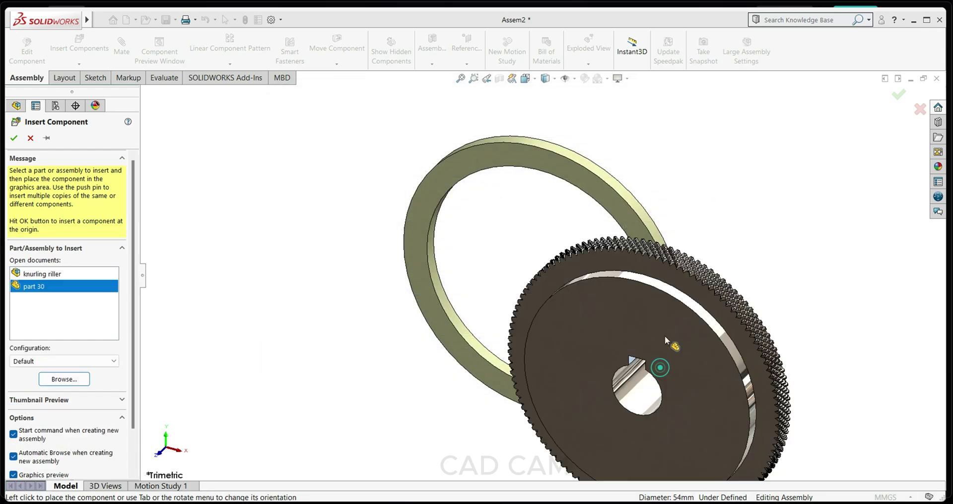
click(785, 211)
key(f)
scroll(687, 264, down, 3)
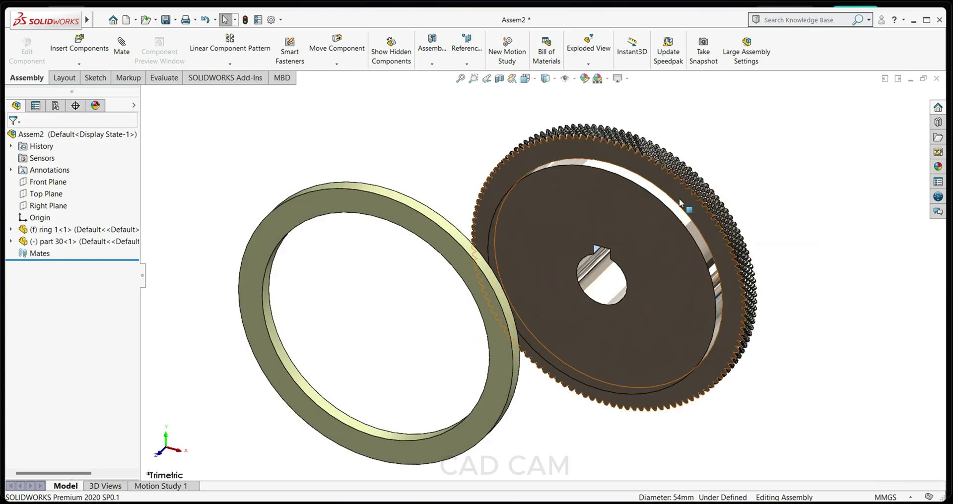
click(657, 215)
middle_drag(657, 215, 303, 201)
click(304, 201)
middle_drag(407, 231, 494, 170)
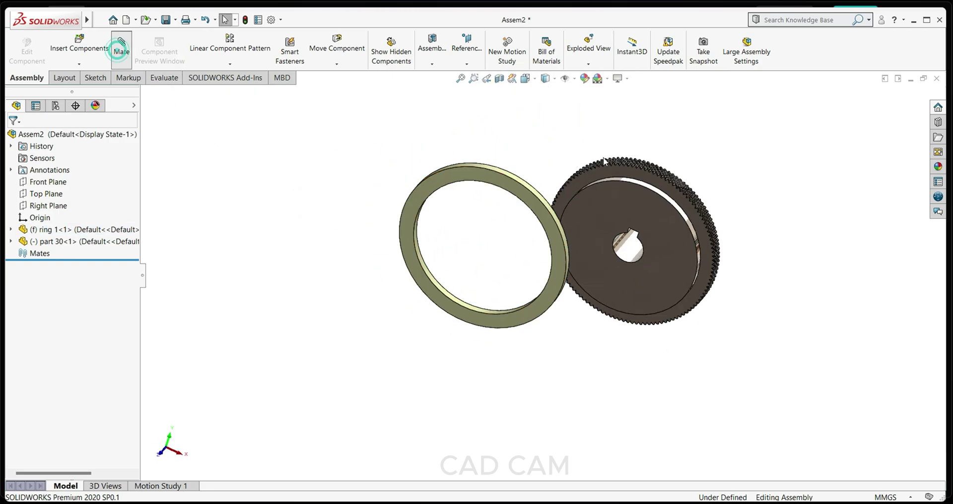
Step: Mate the ring's flat face coincident with the roller's face
click(648, 178)
middle_drag(490, 149, 429, 289)
click(455, 178)
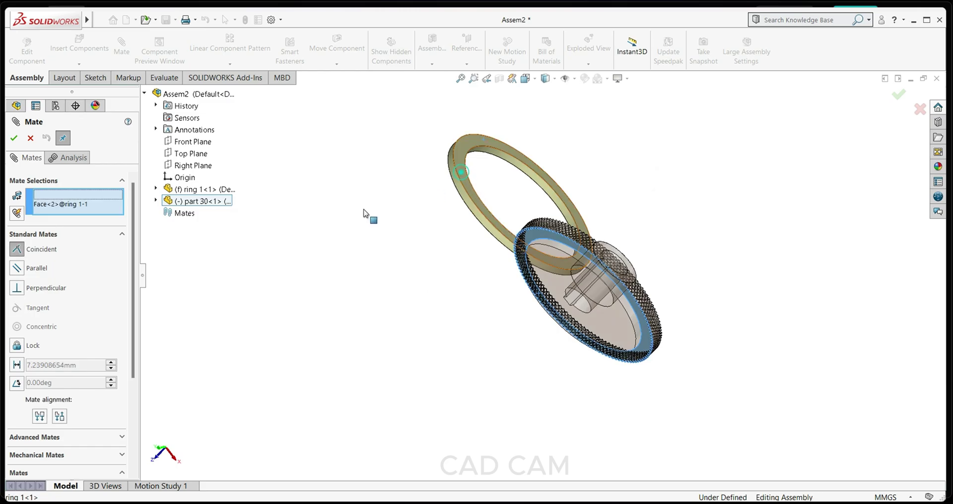
click(21, 142)
Step: Add a concentric mate between the roller's and ring's round faces with rotation locked
mouse_move(442, 298)
middle_down()
mouse_move(581, 245)
mouse_move(619, 205)
mouse_move(438, 253)
middle_up()
middle_drag(332, 253, 494, 261)
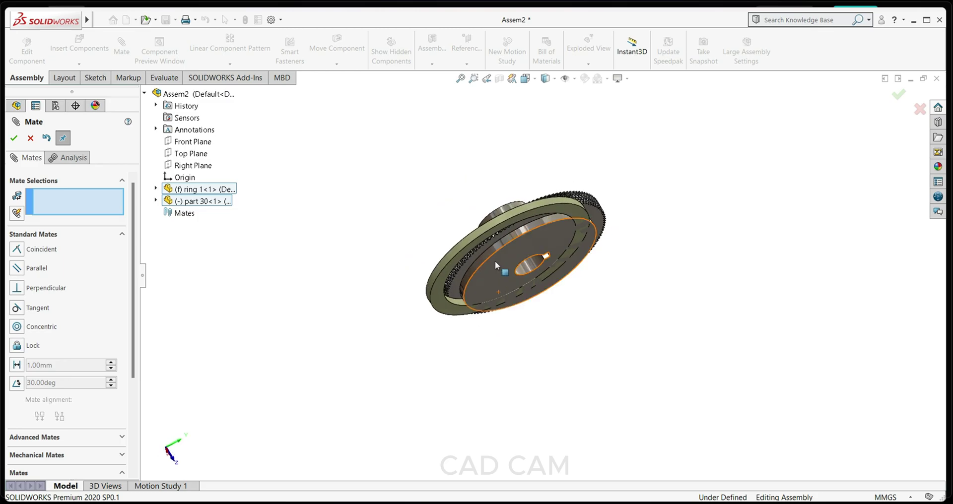
scroll(491, 255, down, 3)
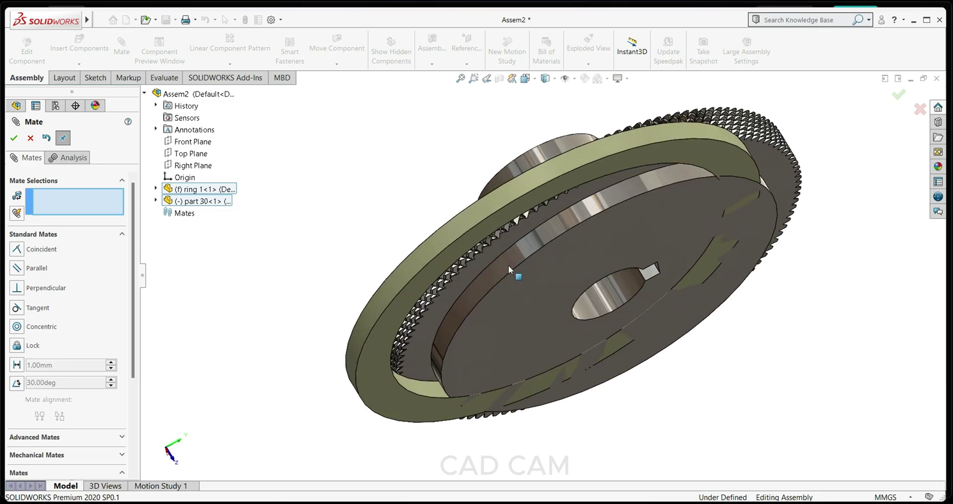
click(555, 314)
middle_drag(555, 314, 445, 206)
click(440, 198)
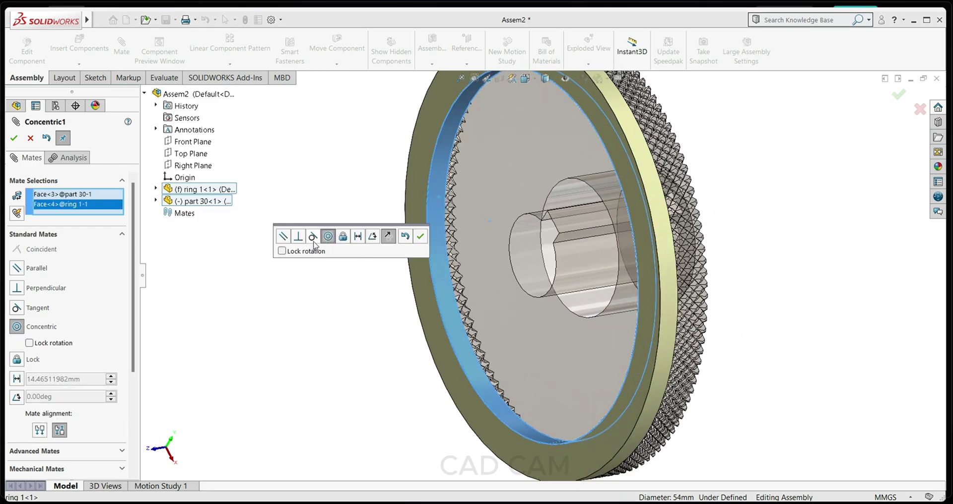
click(282, 251)
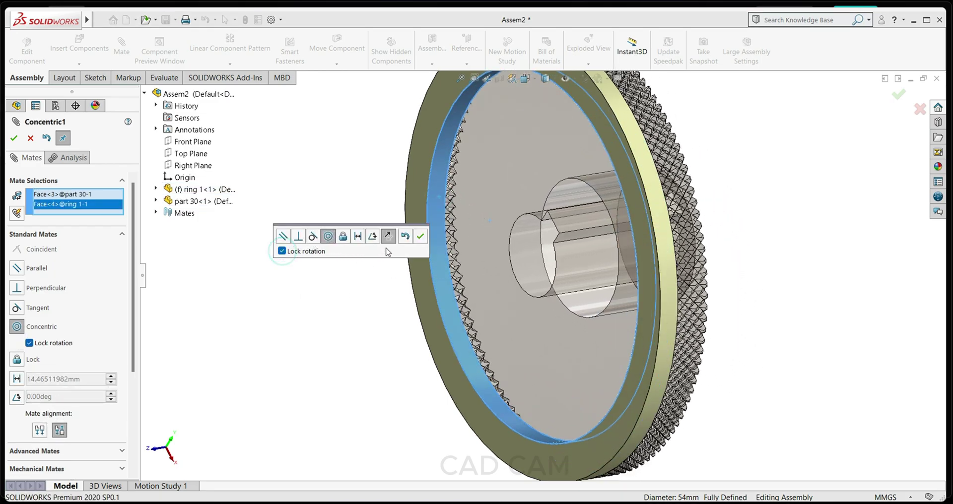
click(421, 240)
scroll(404, 293, up, 3)
key(ctrl+1)
key(Escape)
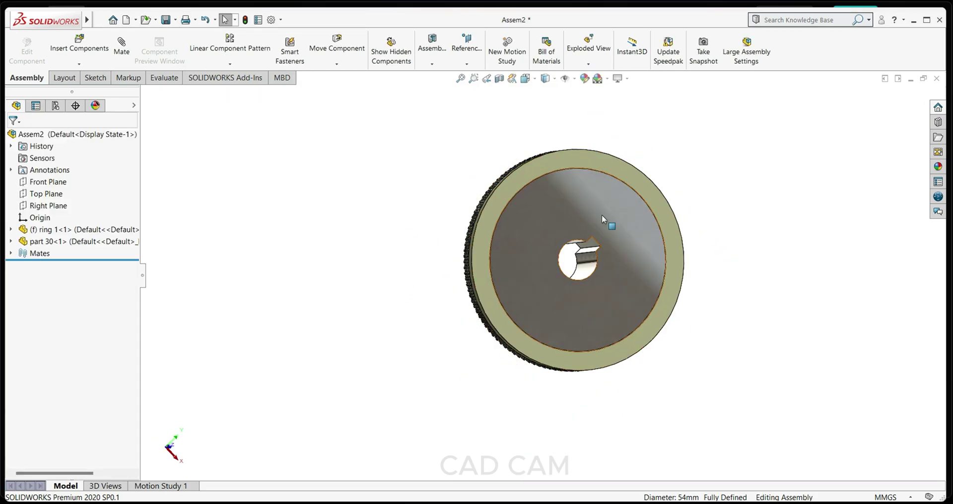
middle_drag(607, 215, 645, 294)
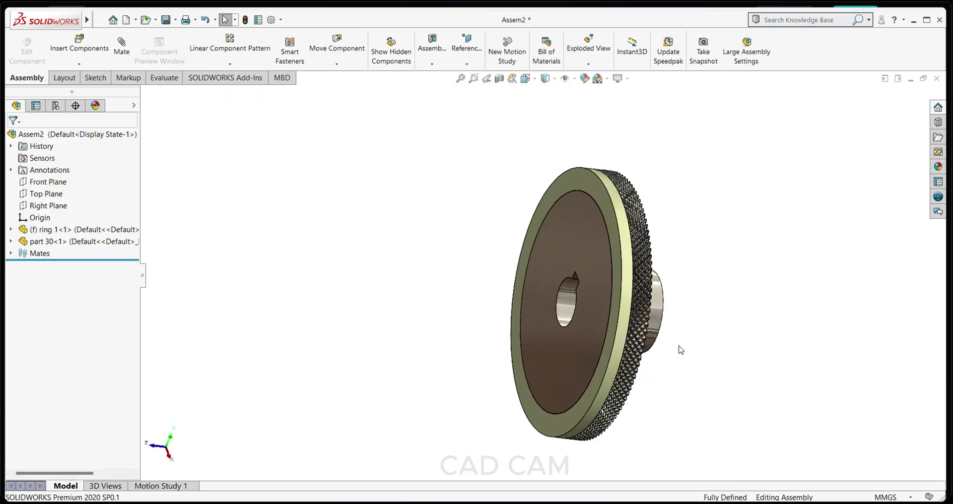
mouse_move(674, 352)
middle_down()
mouse_move(624, 343)
mouse_move(695, 350)
middle_up()
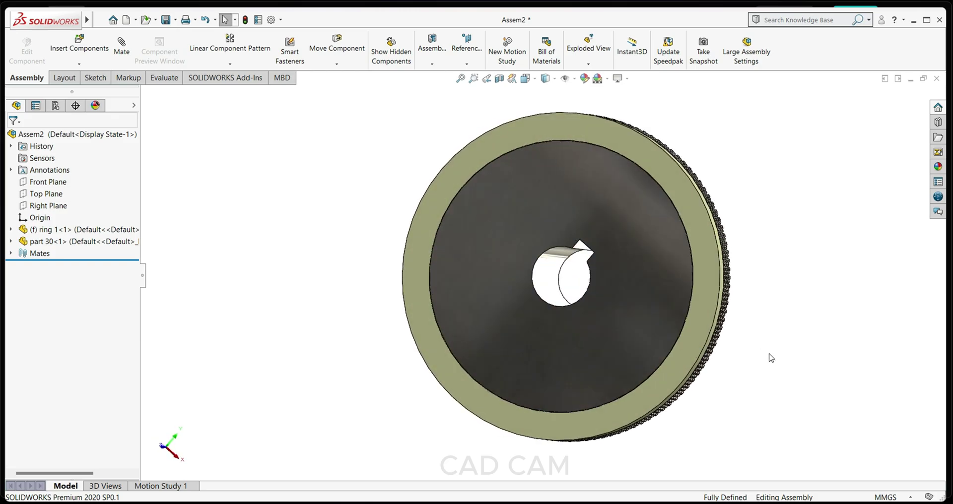
middle_drag(771, 358, 667, 352)
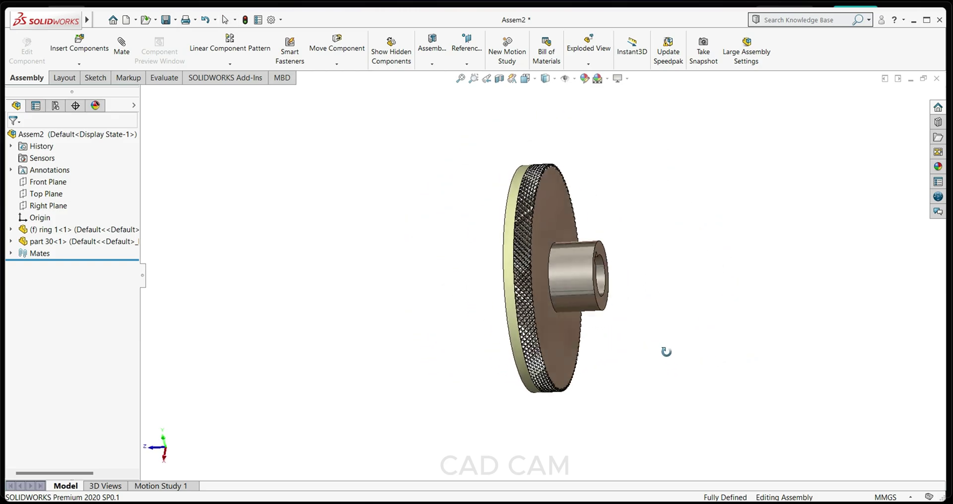